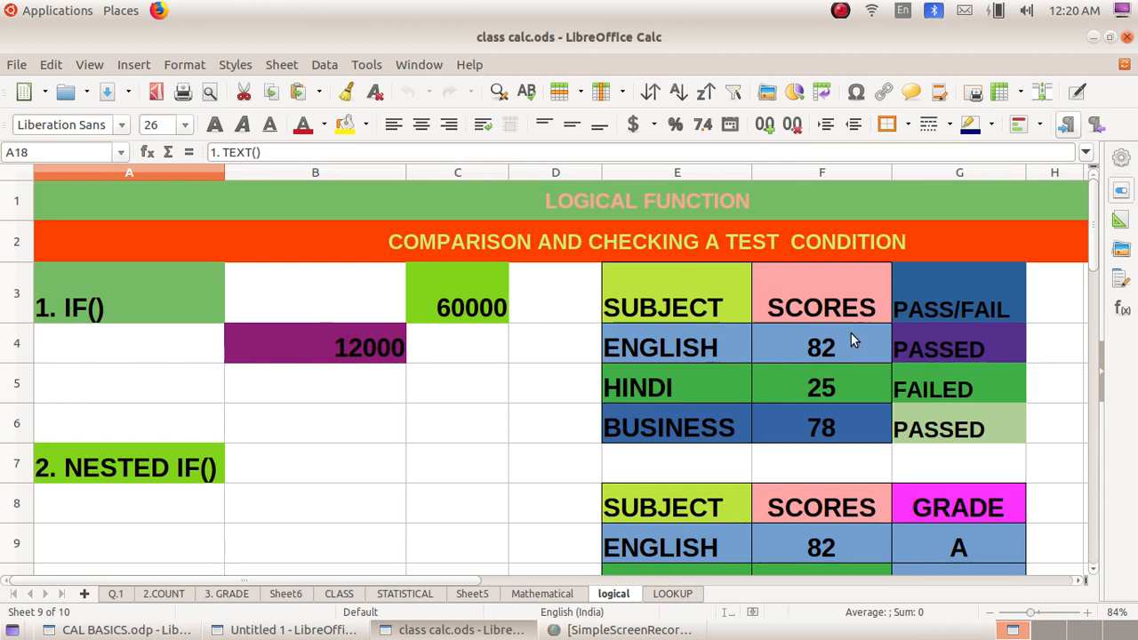
# Step: Fill the PASS/FAIL header and the English result cell (G3:G4) with a light gray background
pyautogui.moveTo(948, 312); pyautogui.dragTo(947, 347)
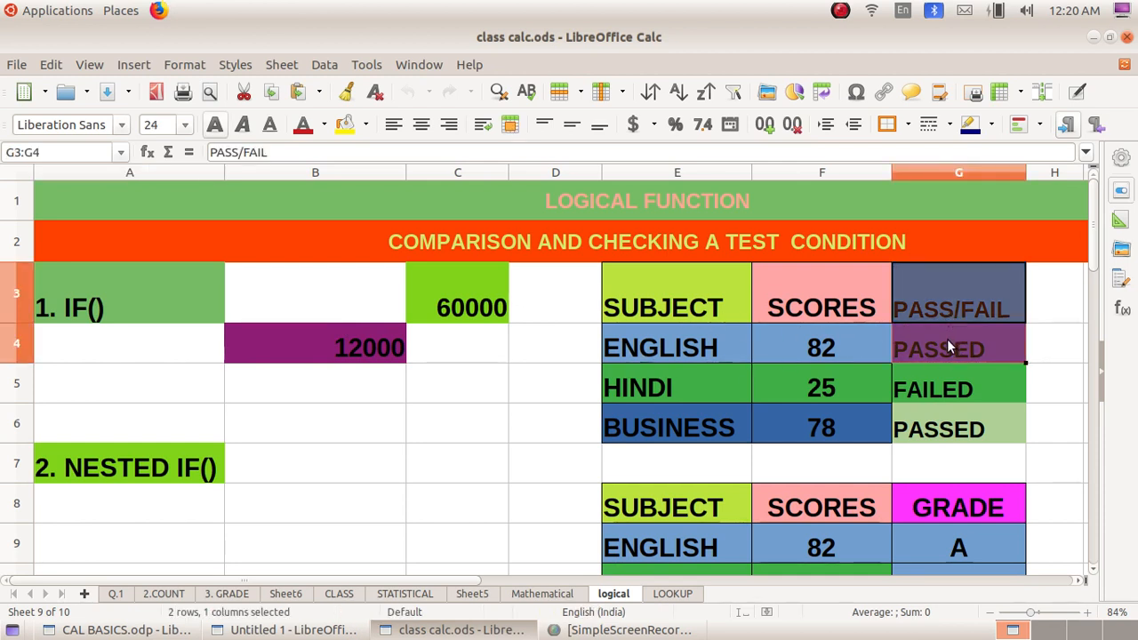
pyautogui.click(365, 125)
pyautogui.click(479, 226)
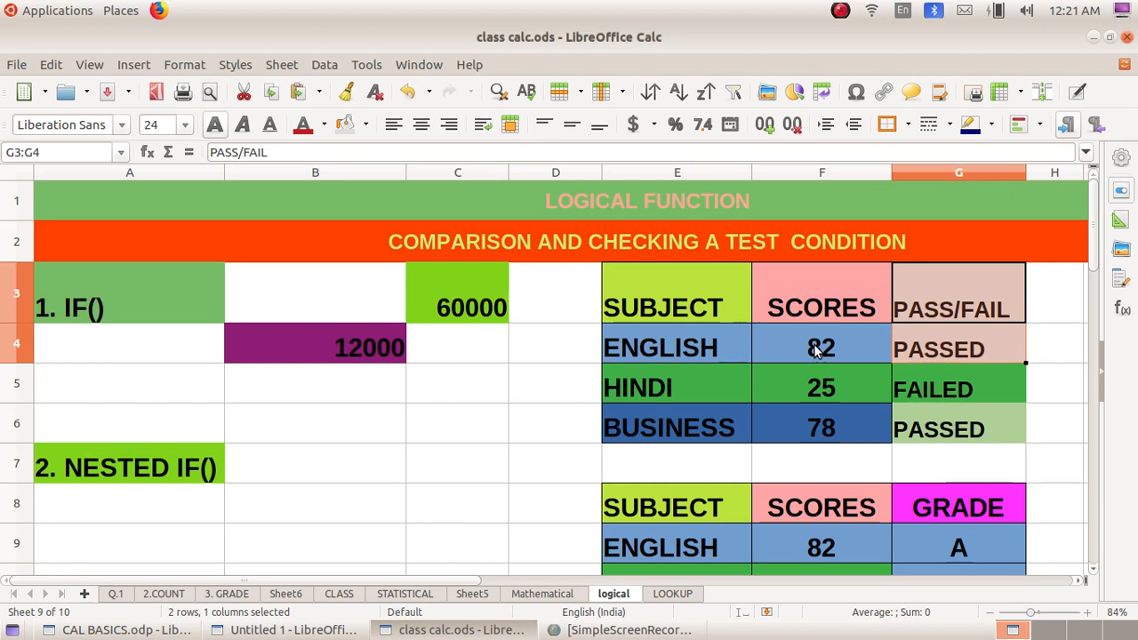
# Step: Examine the IF formula in G4 and the score cell it references, leaving the formula as it is
pyautogui.click(951, 350)
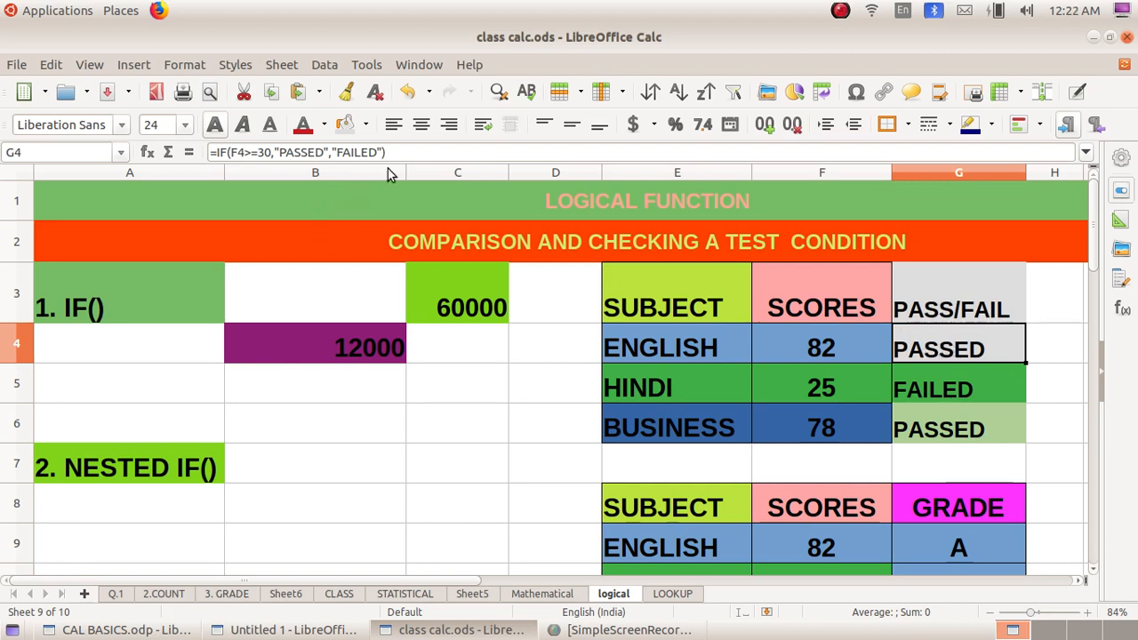
pyautogui.doubleClick(912, 338)
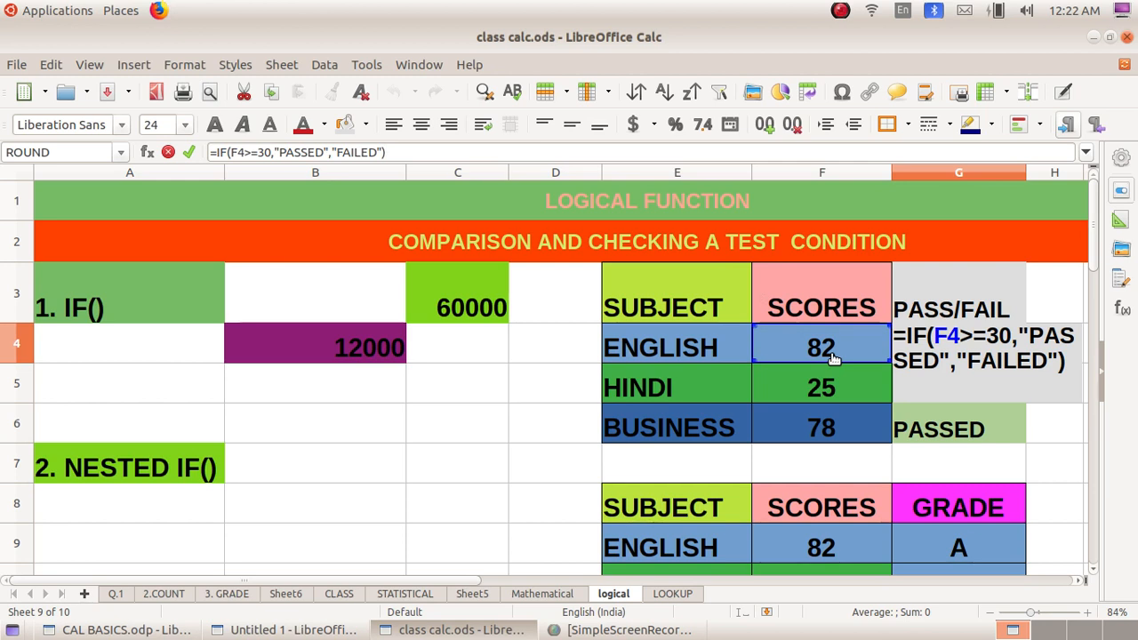
pyautogui.press('Return')
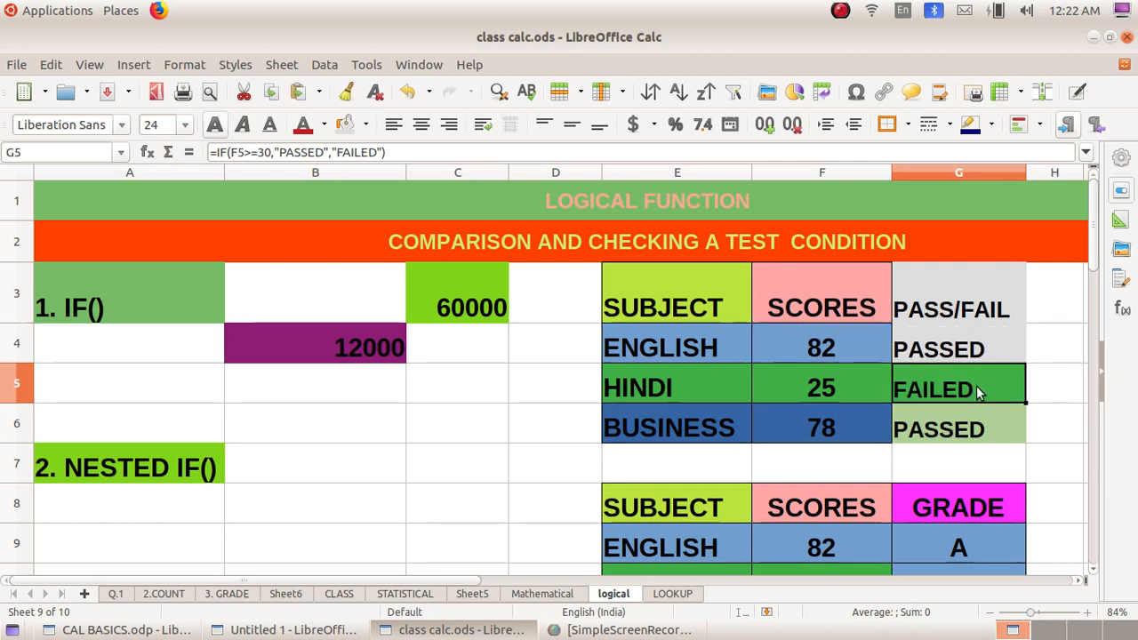
# Step: Set the English score in F4 to 29
pyautogui.click(823, 353)
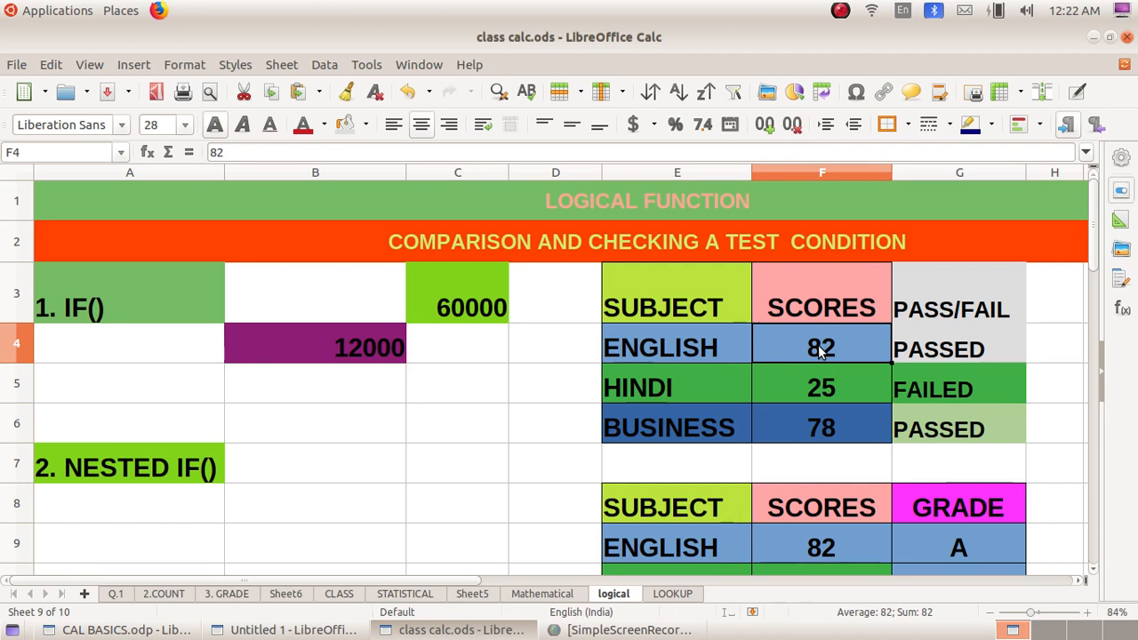
pyautogui.write('2')
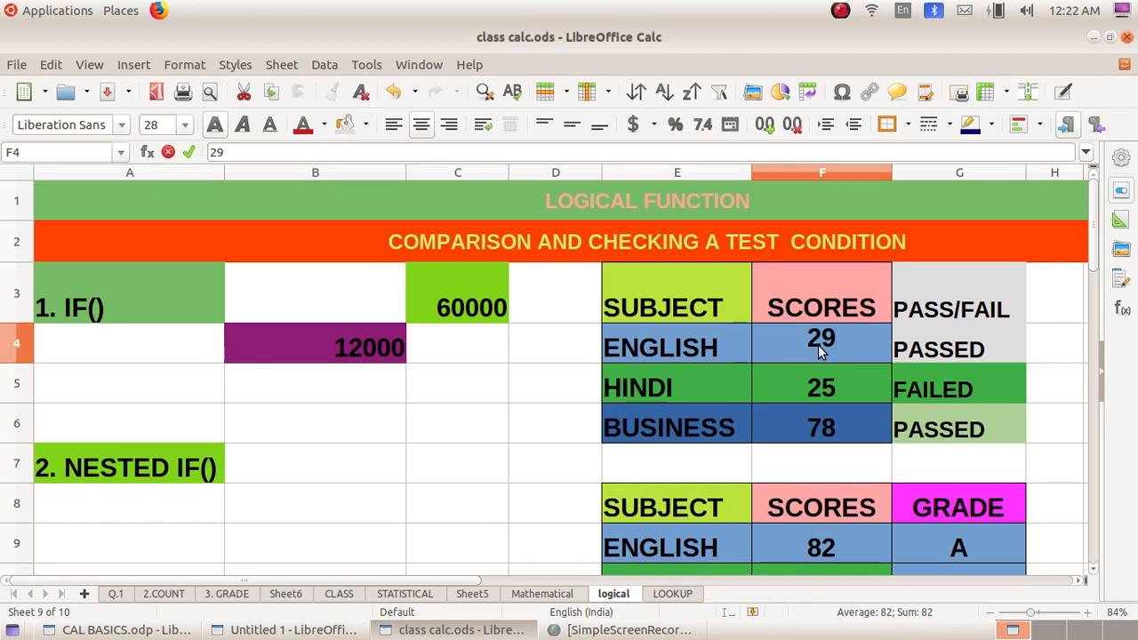
pyautogui.press('Return')
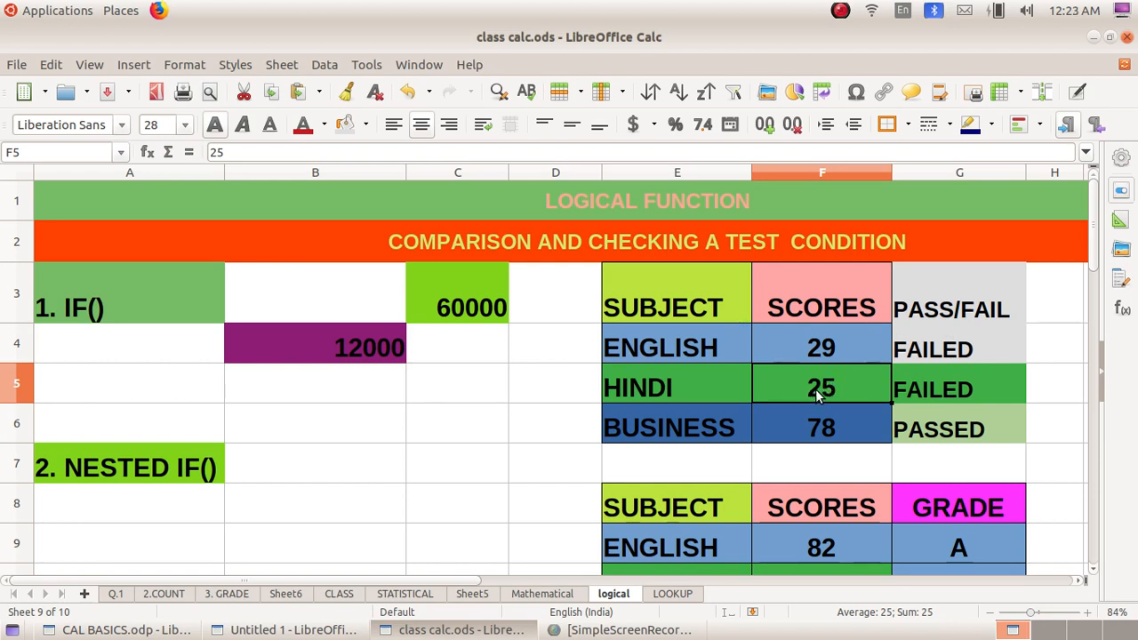
# Step: Examine the IF formula behind the Hindi result in G5 and its referenced score cell, without editing it
pyautogui.click(910, 389)
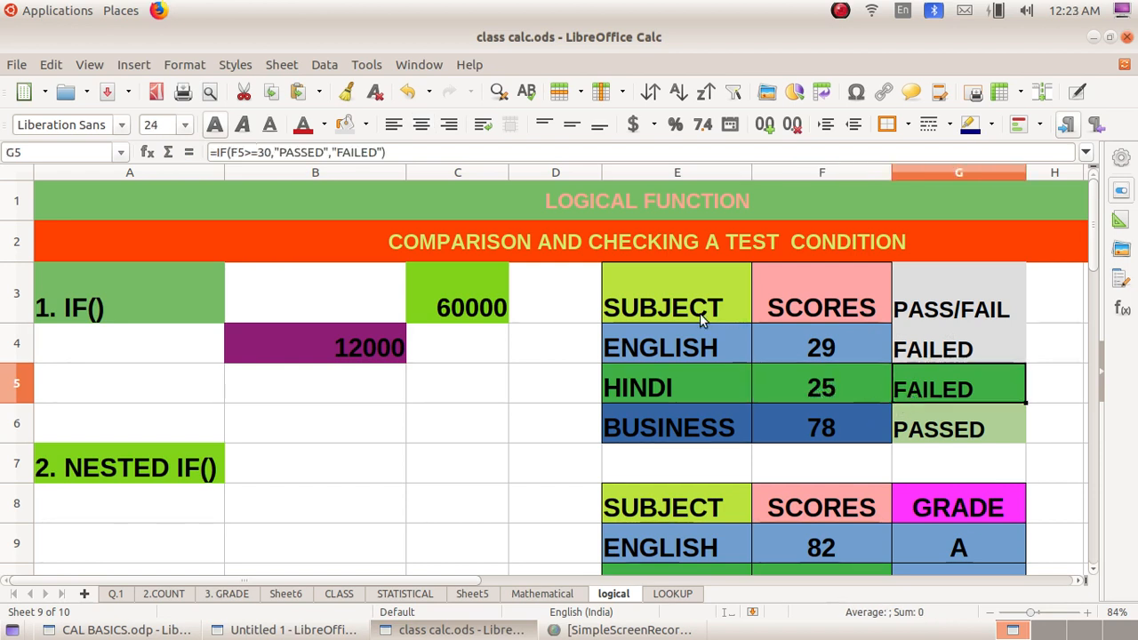
pyautogui.click(399, 152)
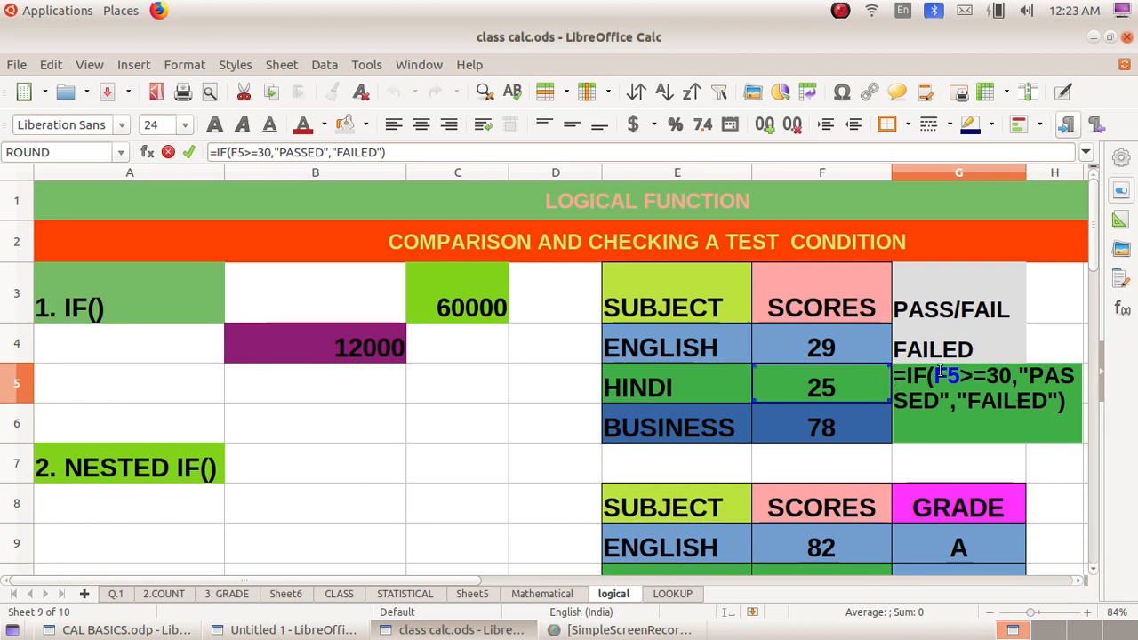
pyautogui.press('Return')
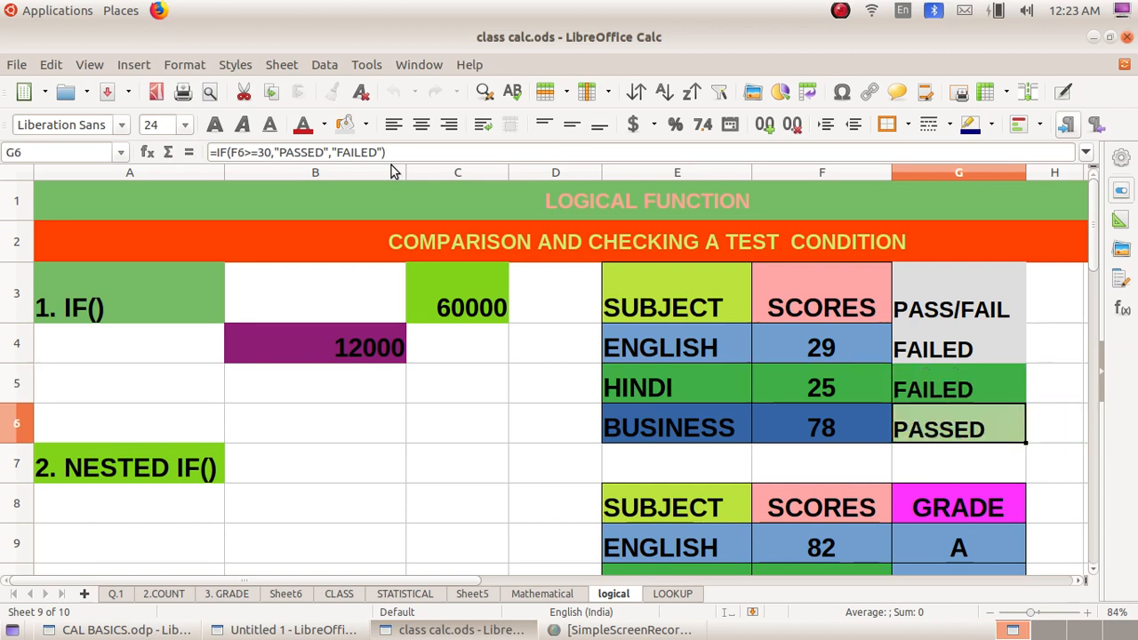
# Step: Set the Hindi score in F5 to 30
pyautogui.click(818, 388)
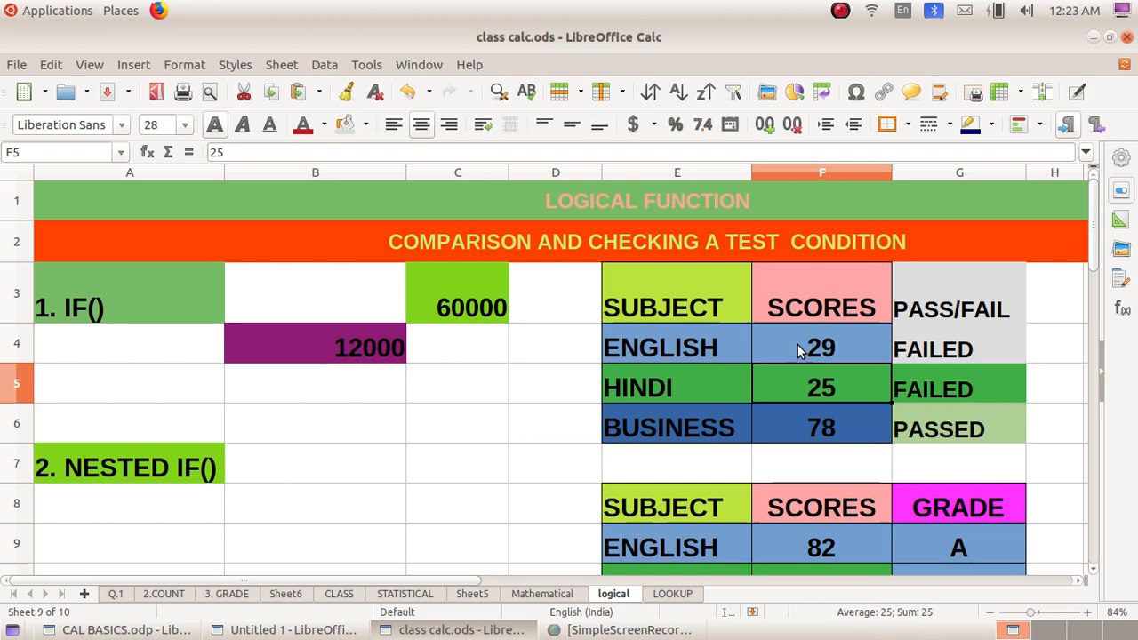
pyautogui.write('30')
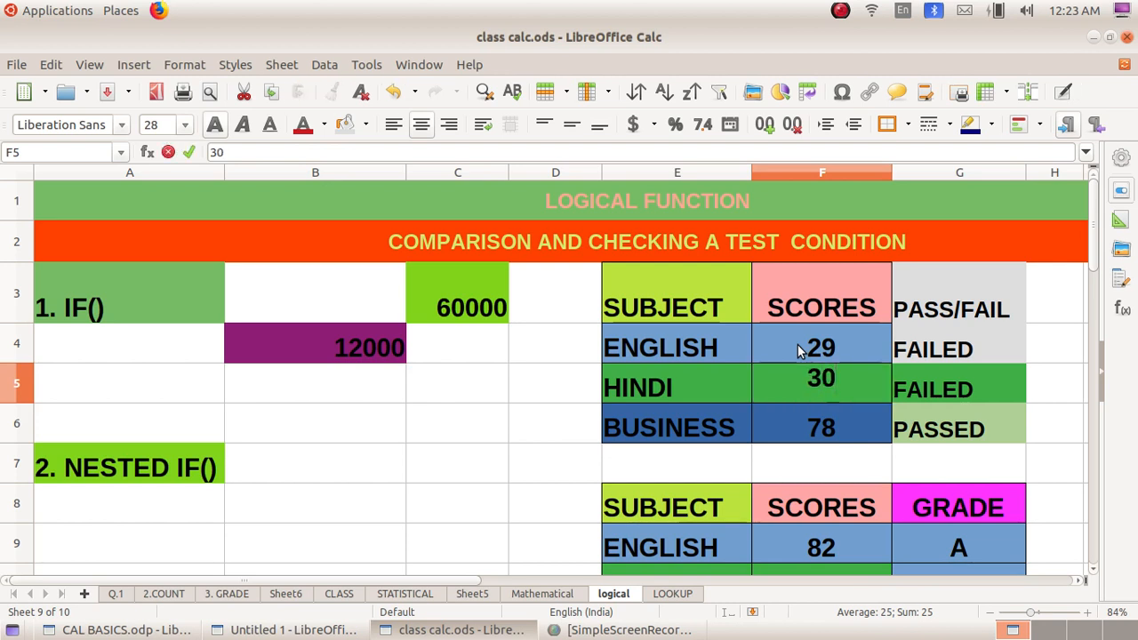
pyautogui.press('Return')
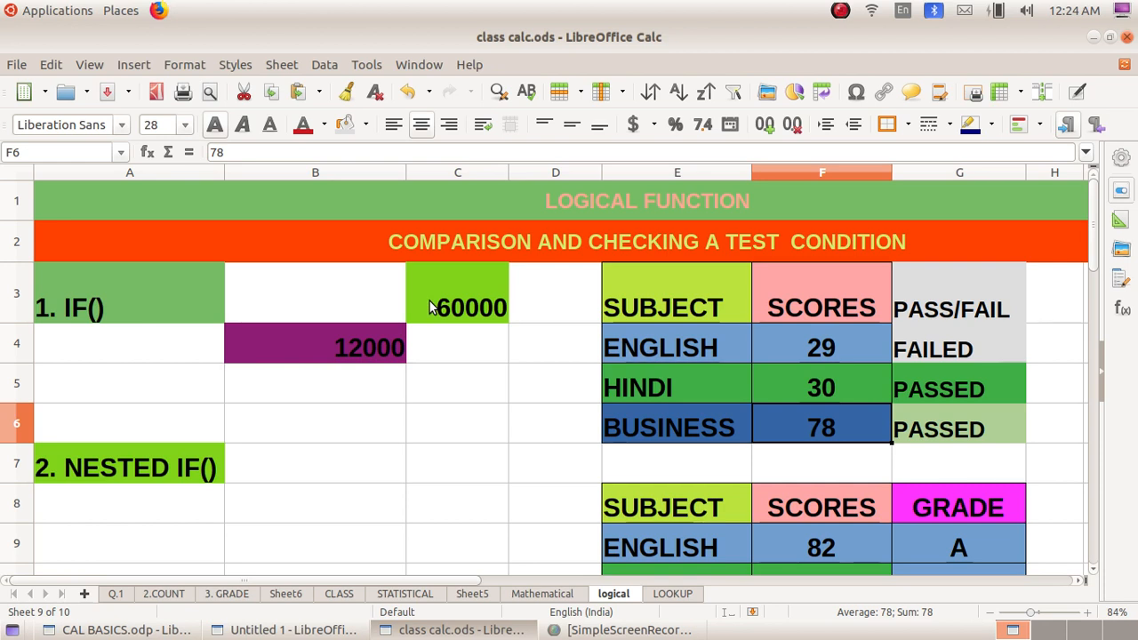
# Step: Review the IF formula in B4 and start a new formula in B5 beneath it
pyautogui.click(352, 356)
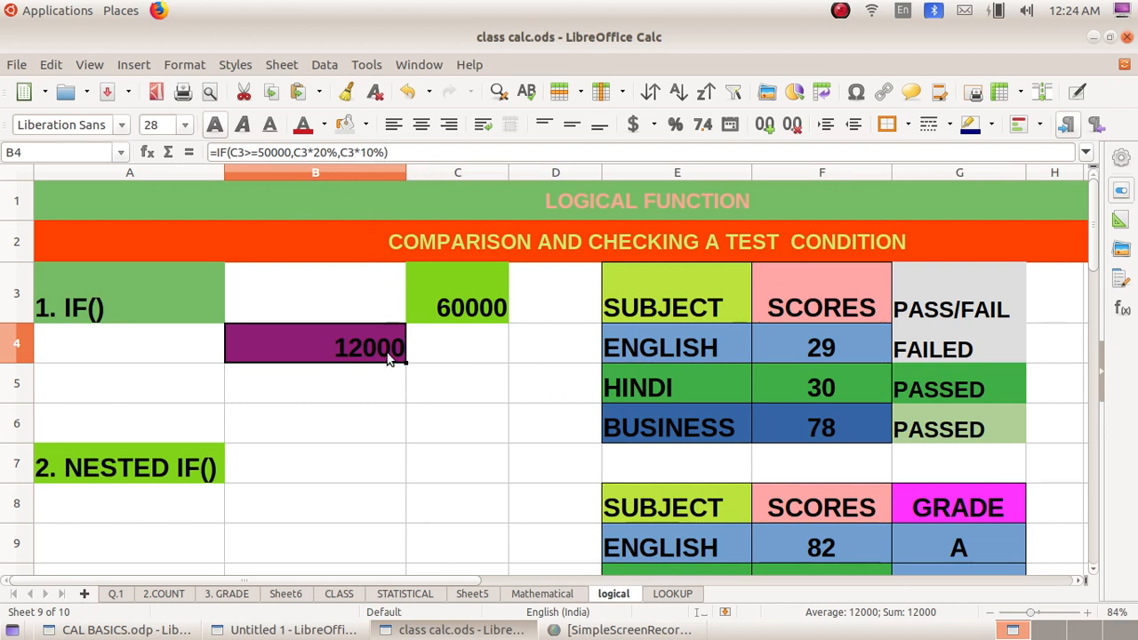
pyautogui.click(348, 389)
pyautogui.write('=')
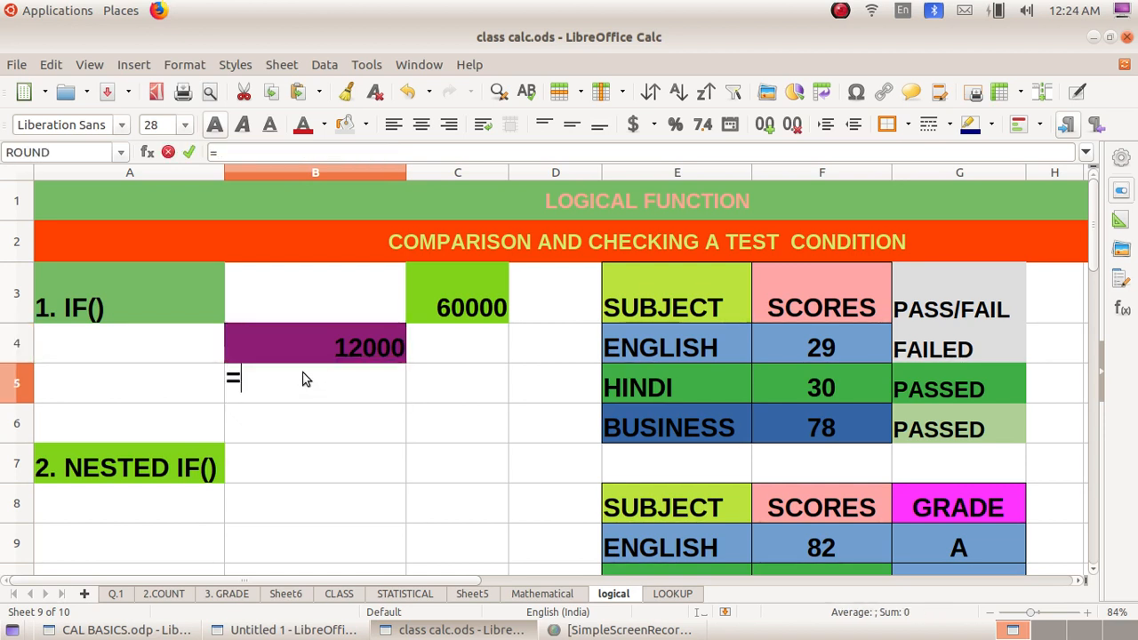
pyautogui.click(469, 306)
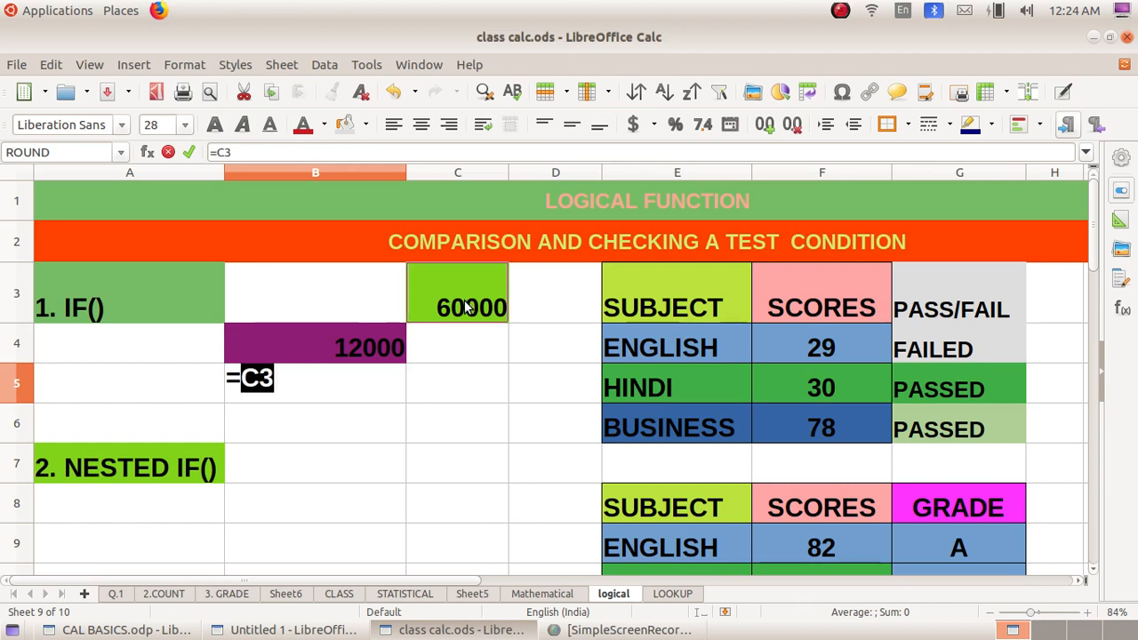
pyautogui.click(282, 378)
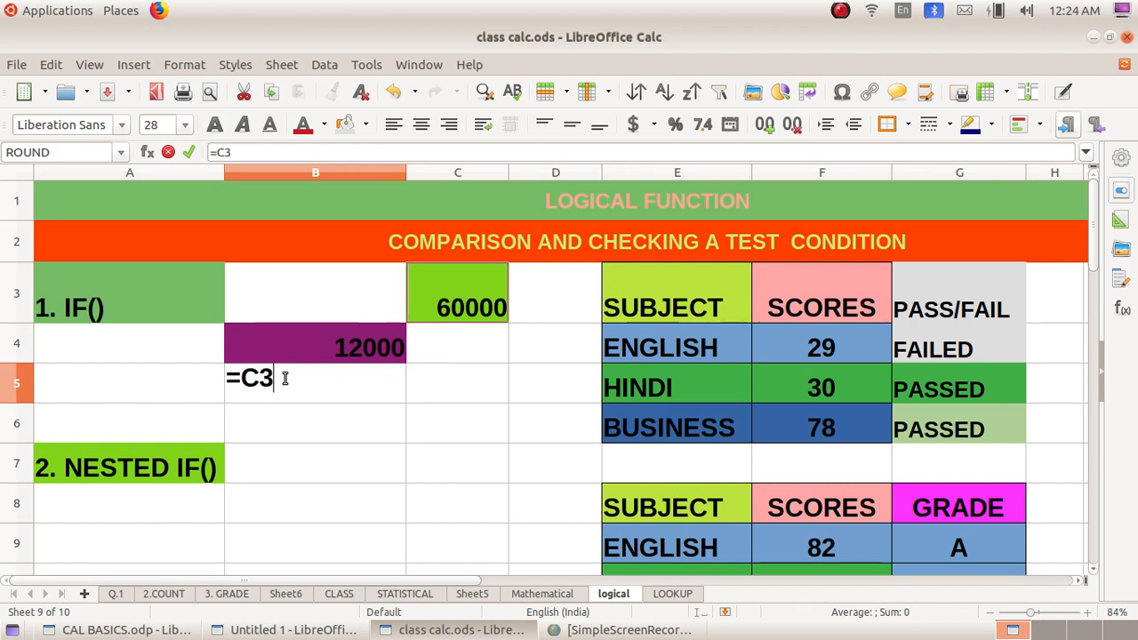
pyautogui.press('BackSpace')
pyautogui.press('BackSpace')
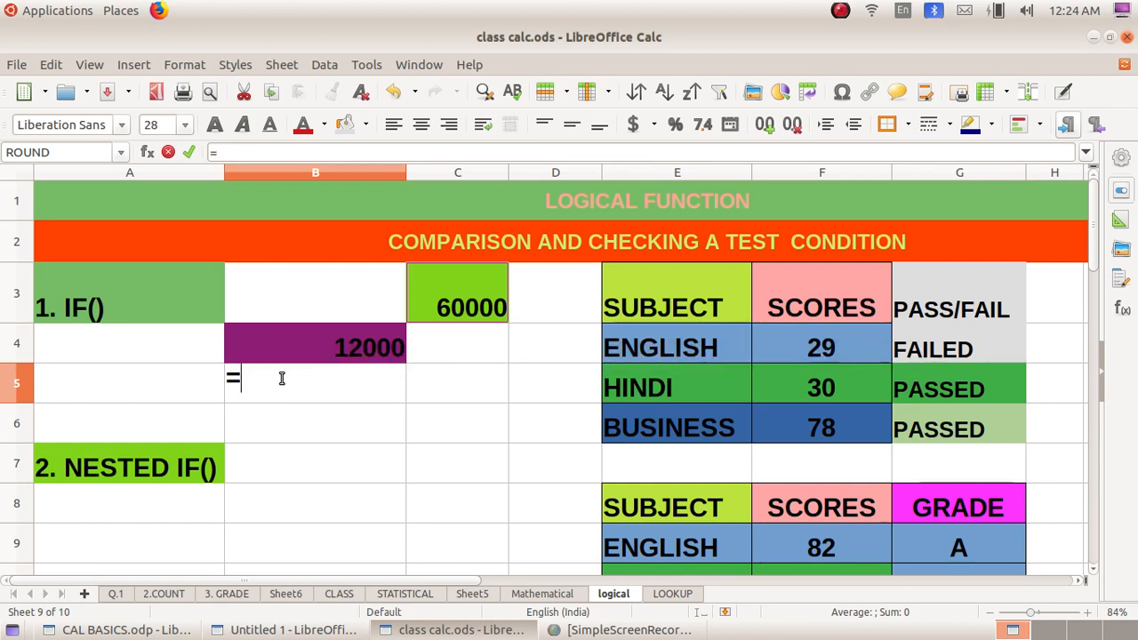
# Step: Insert the IF function in the B5 formula with the test condition C3>=50000
pyautogui.write('IF')
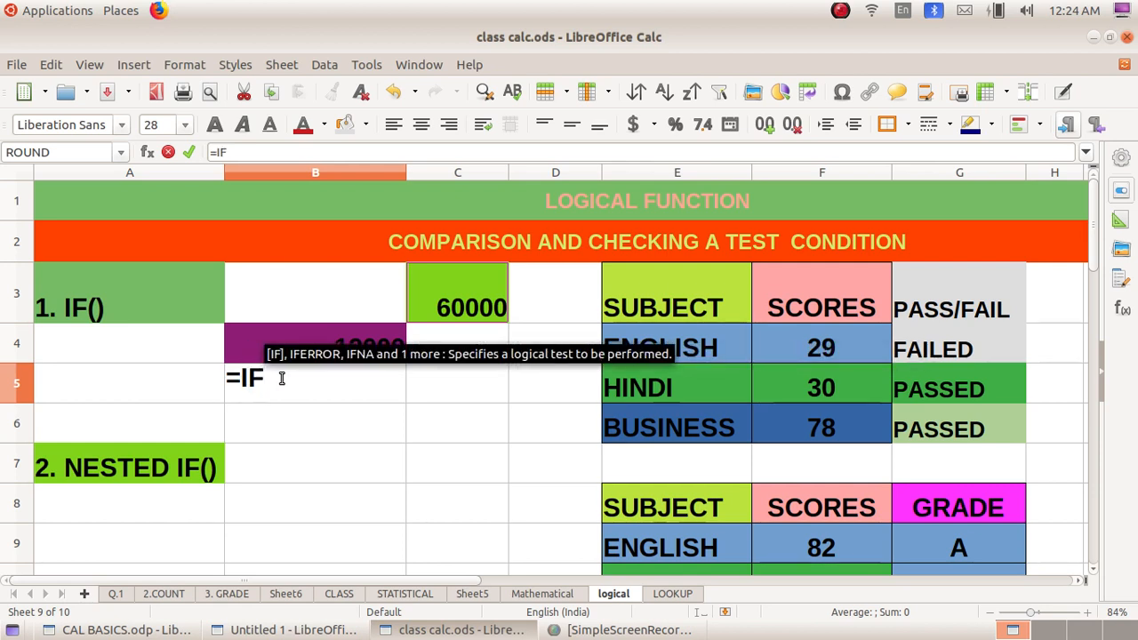
pyautogui.press('Return')
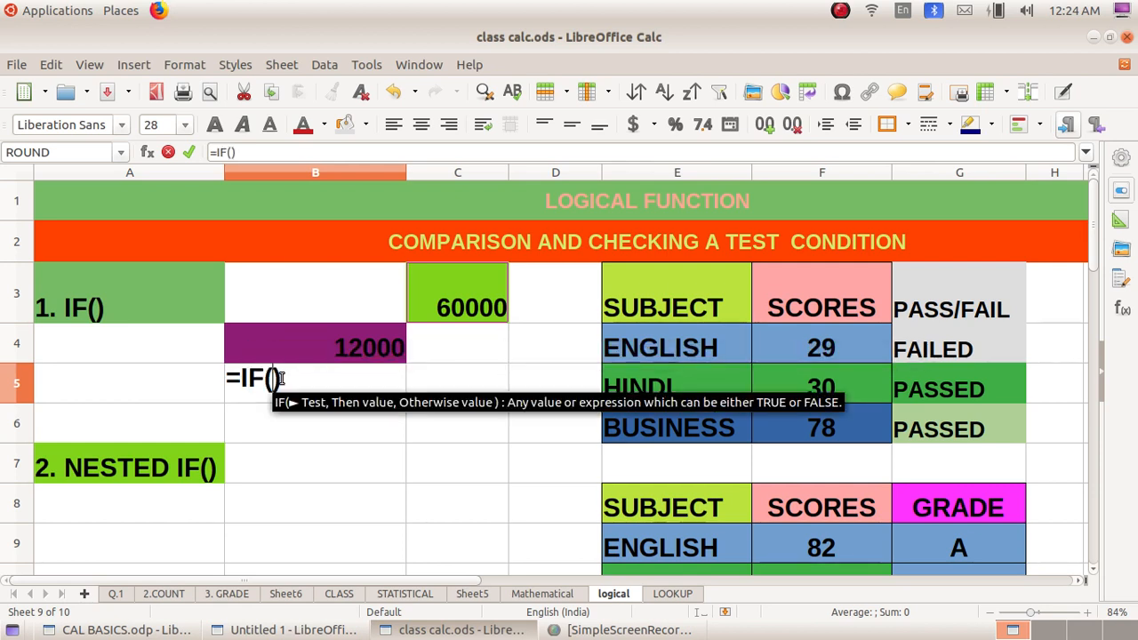
pyautogui.click(463, 303)
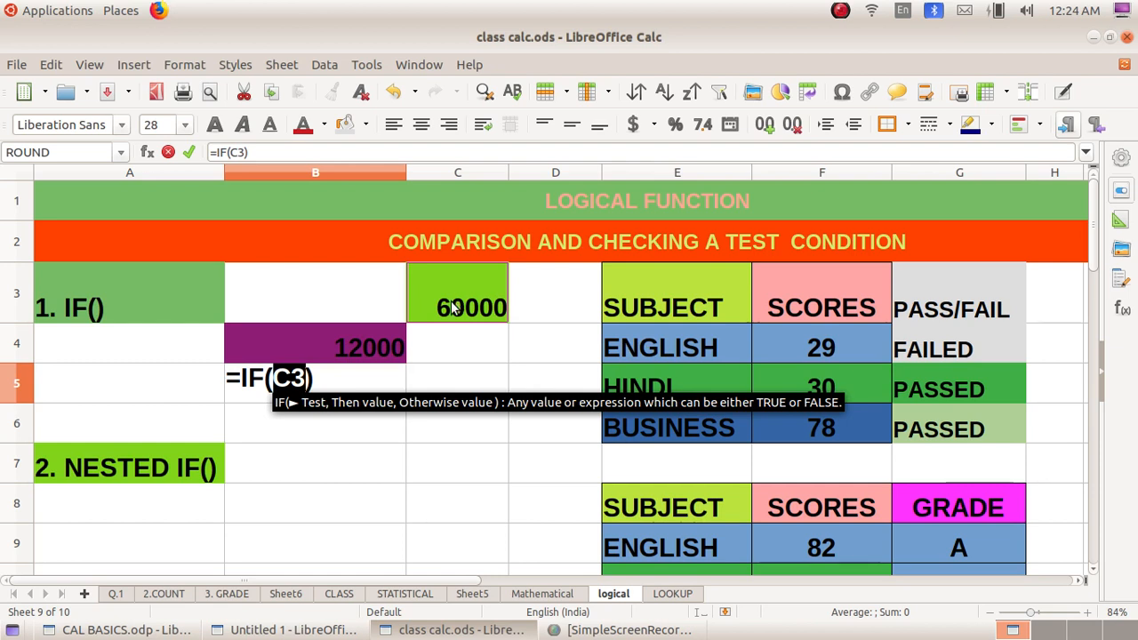
pyautogui.write('>')
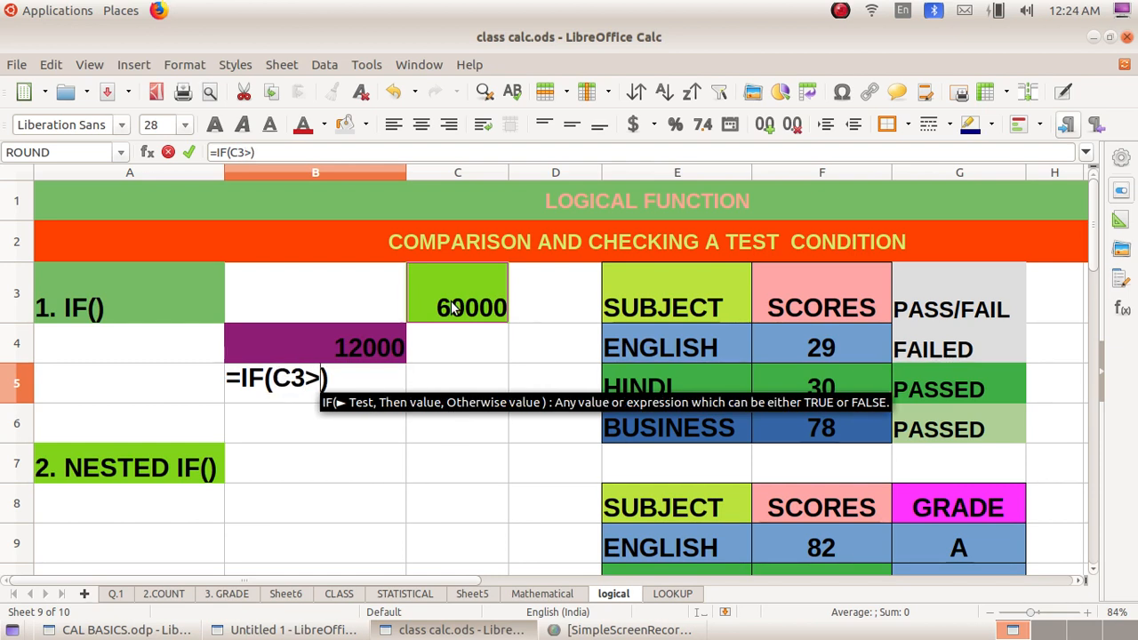
pyautogui.write('=')
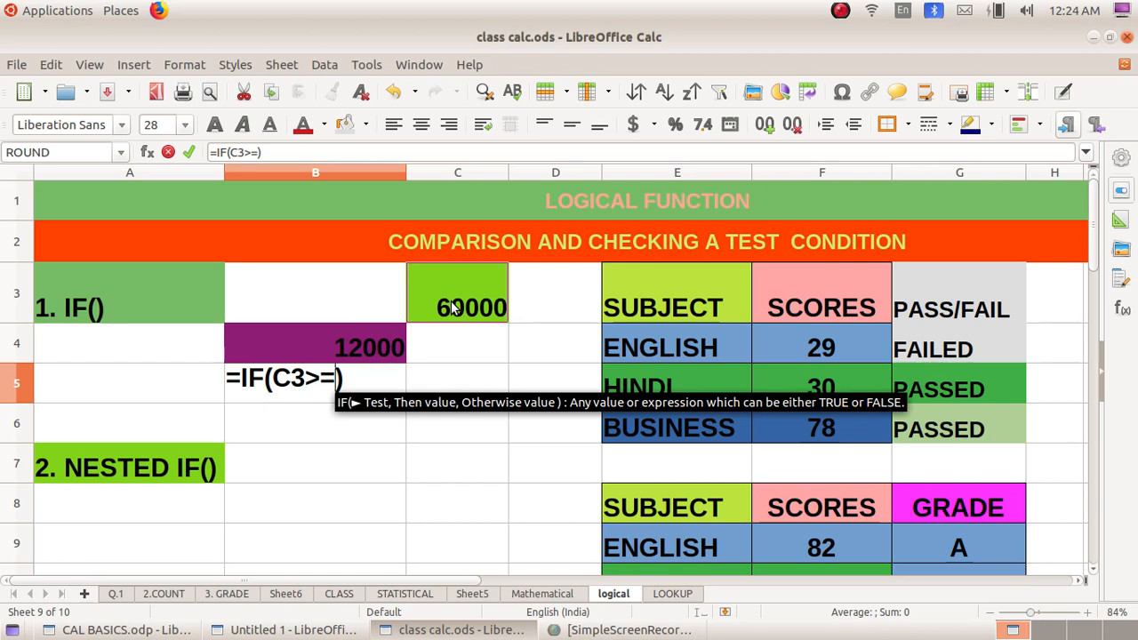
pyautogui.write('5000')
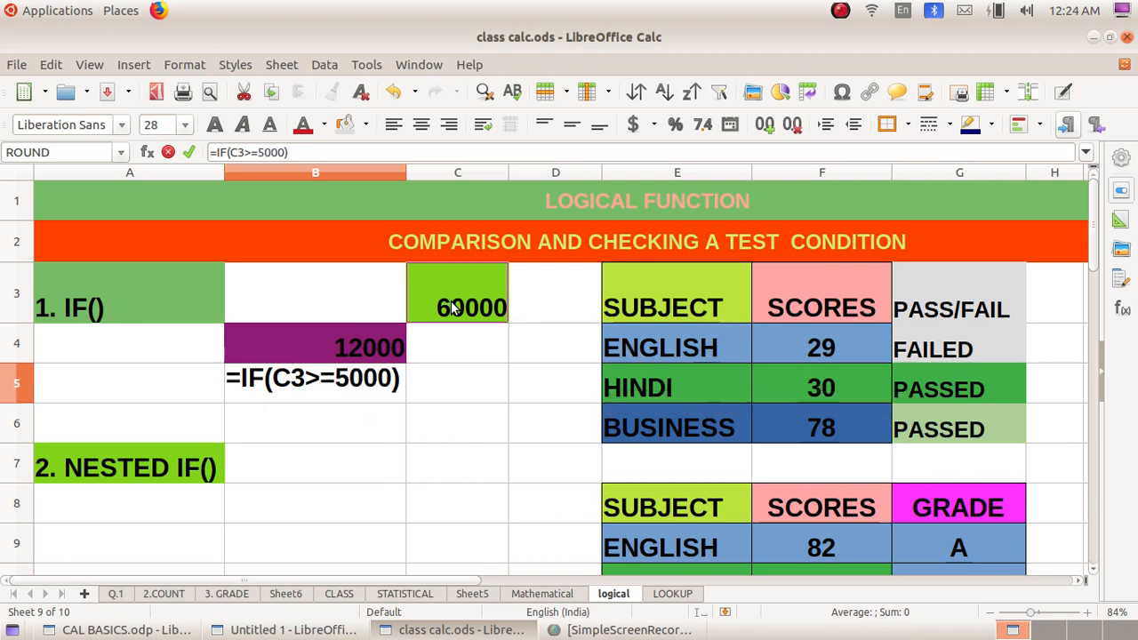
pyautogui.write('0,')
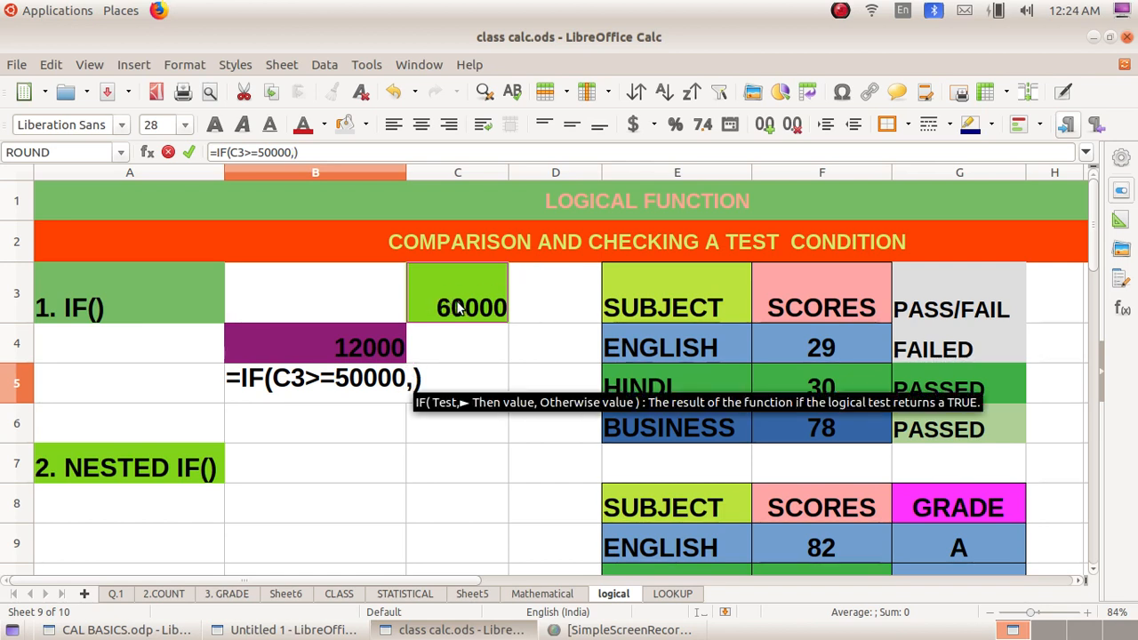
# Step: Add C3*20% as the value the B5 IF formula returns when the test is true
pyautogui.click(458, 307)
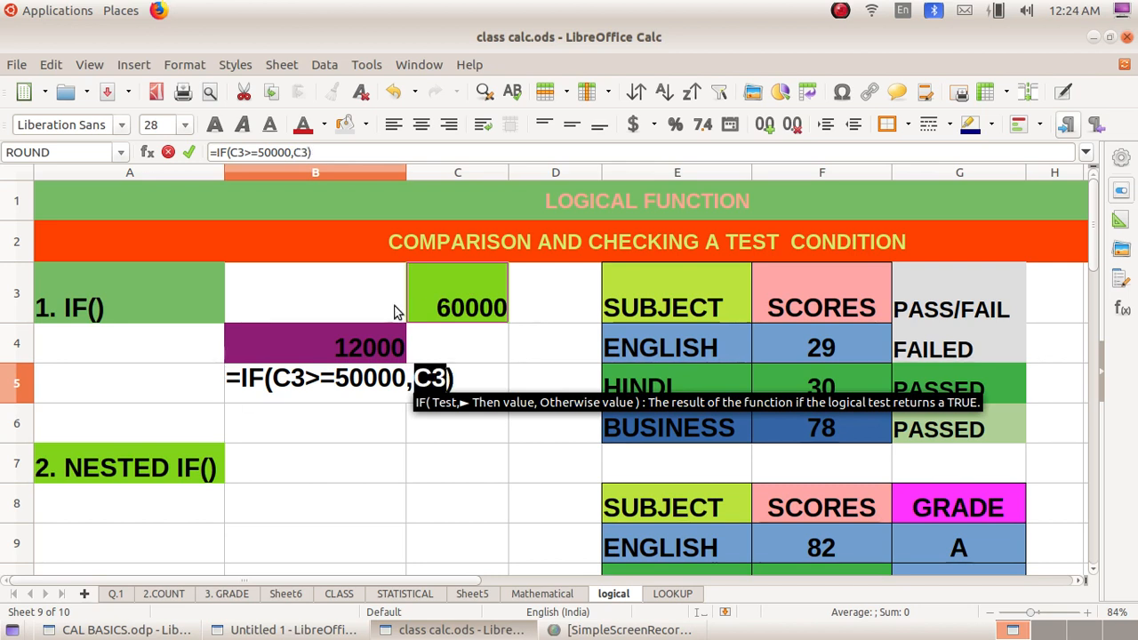
pyautogui.write('*')
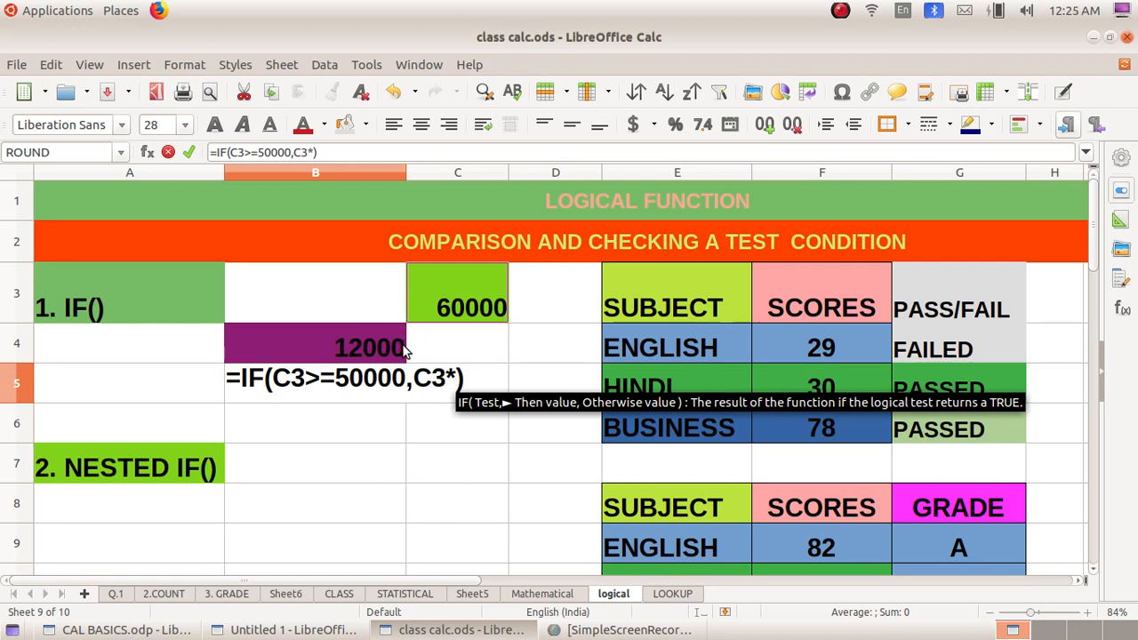
pyautogui.write('2')
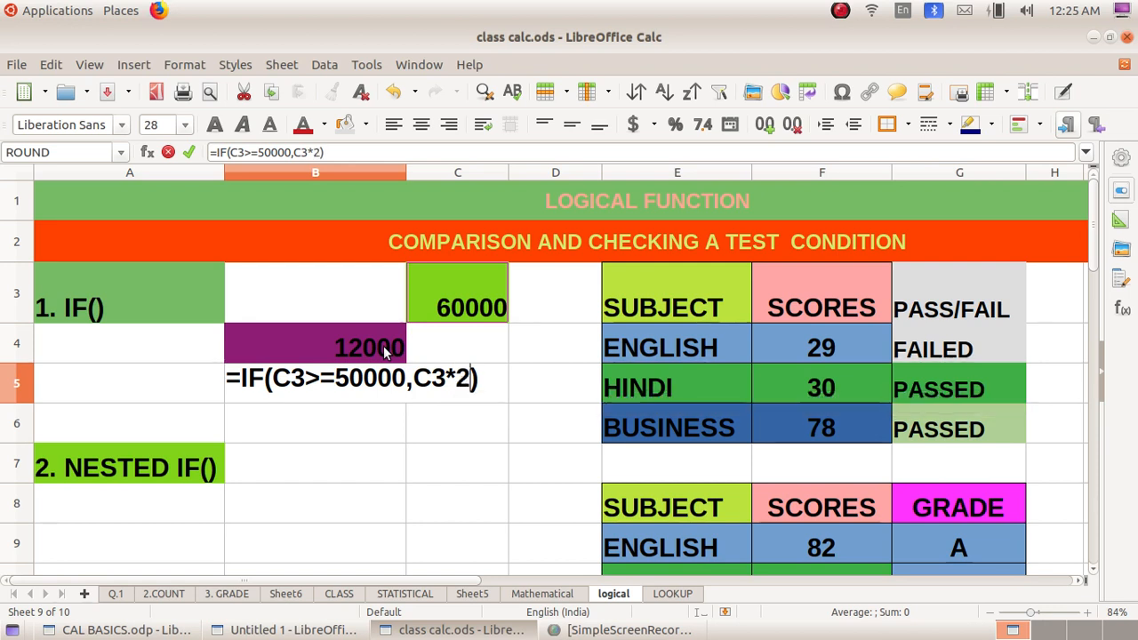
pyautogui.write('0%,')
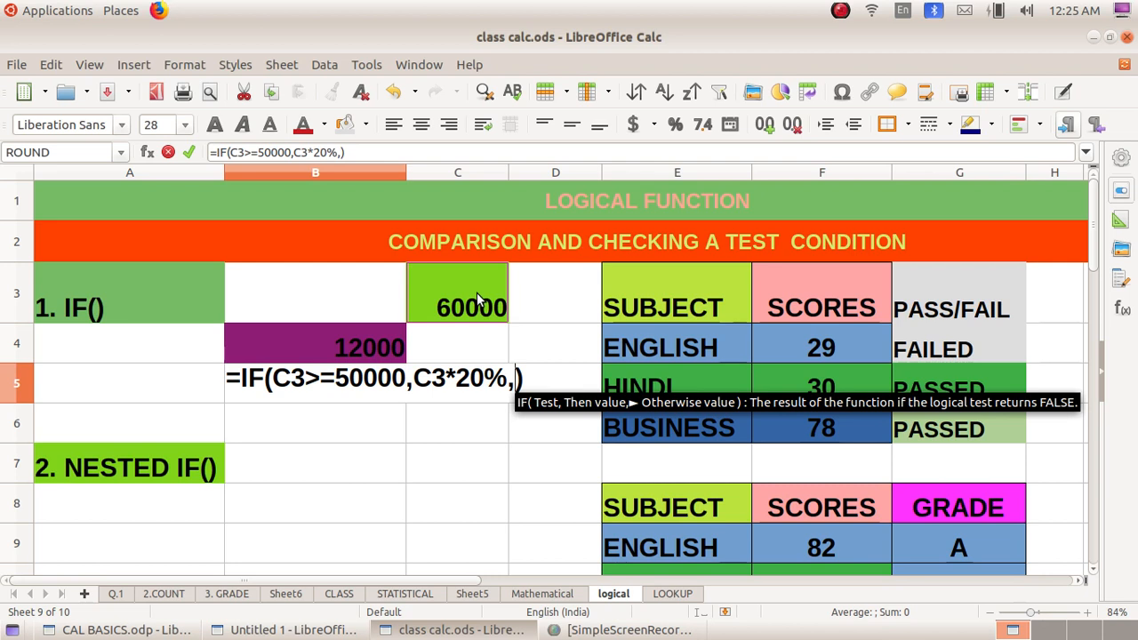
# Step: Add C3*10% as the value the B5 IF formula returns when the test is false, and complete the formula
pyautogui.click(477, 300)
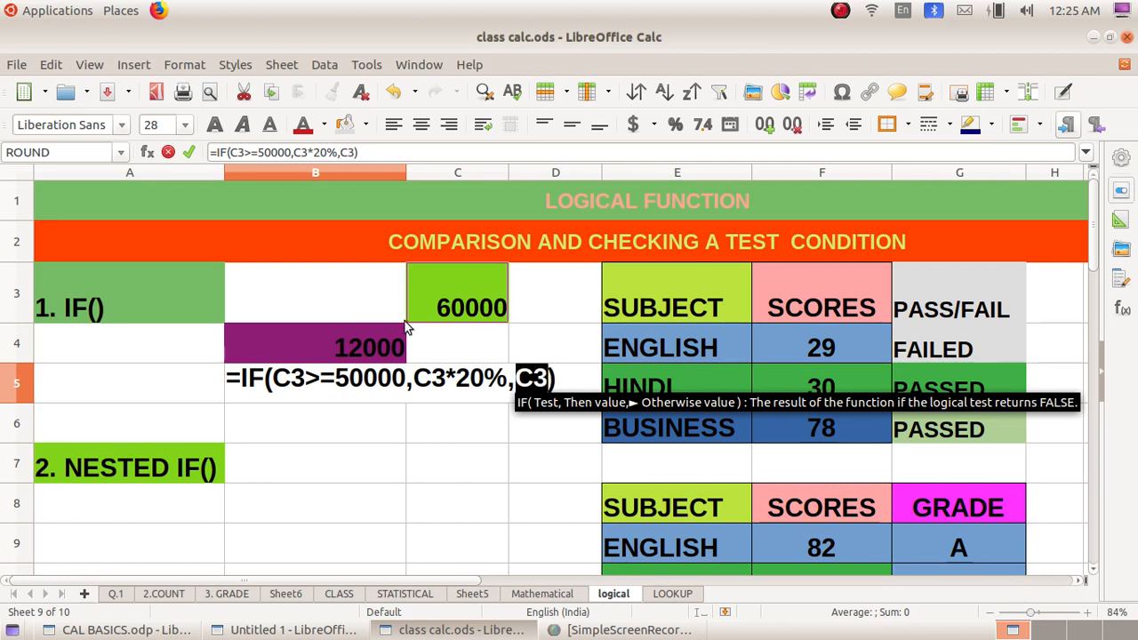
pyautogui.write('*')
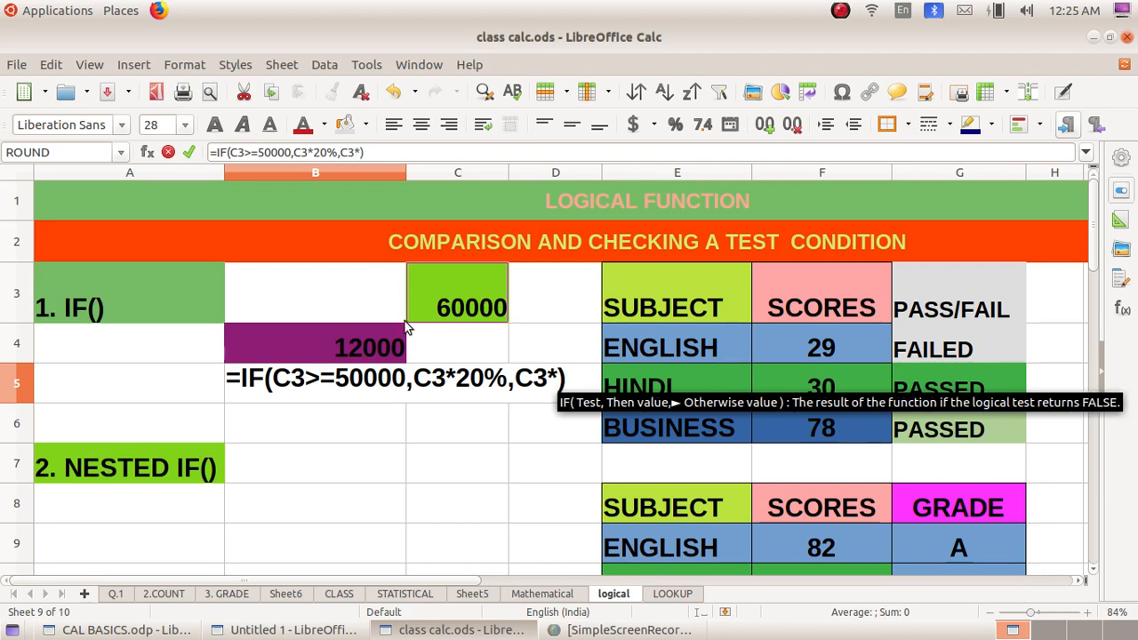
pyautogui.write('1')
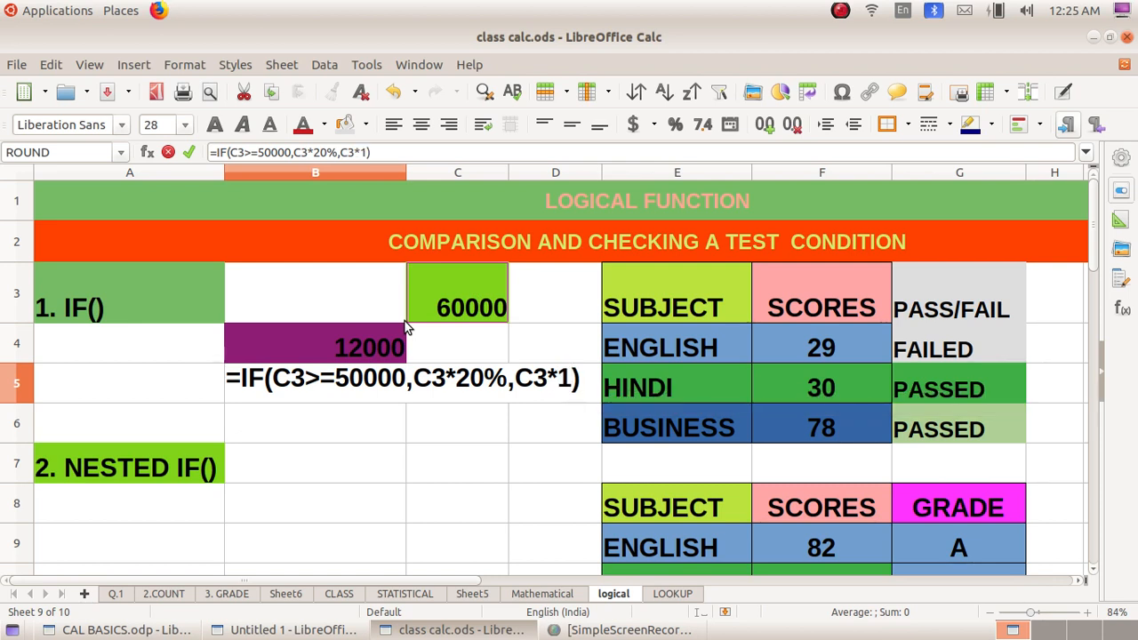
pyautogui.write('0')
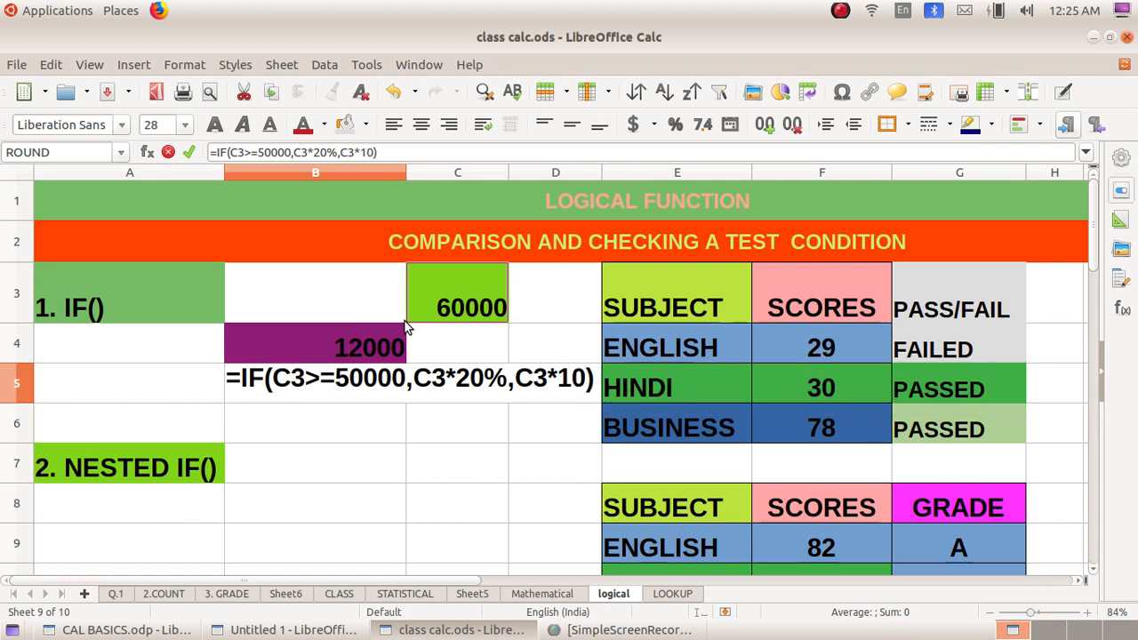
pyautogui.write(')')
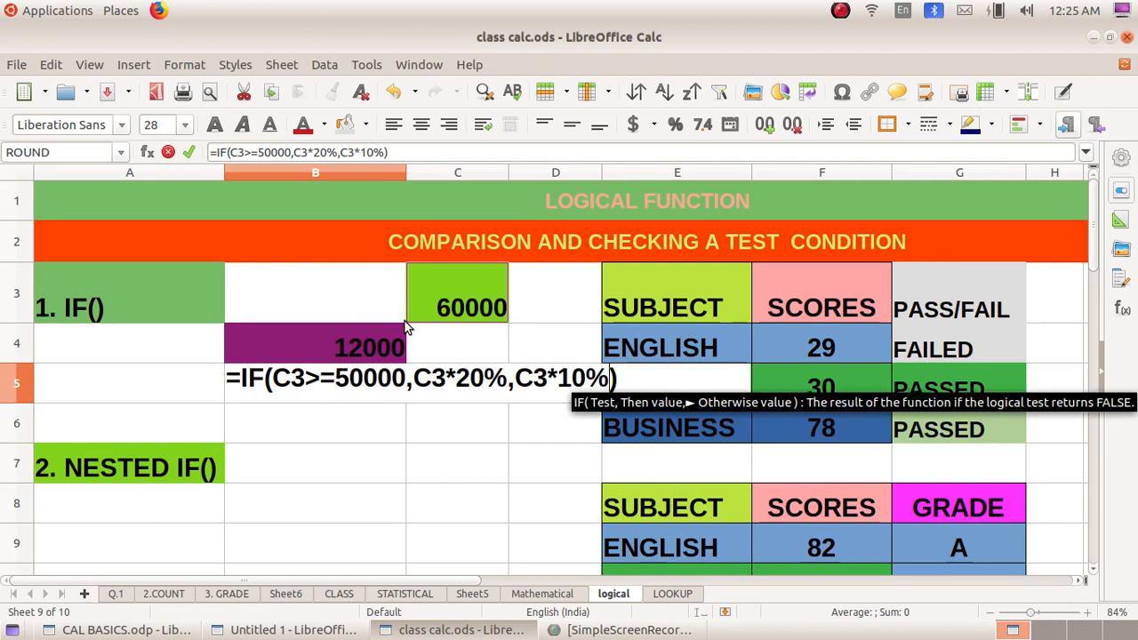
pyautogui.press('Return')
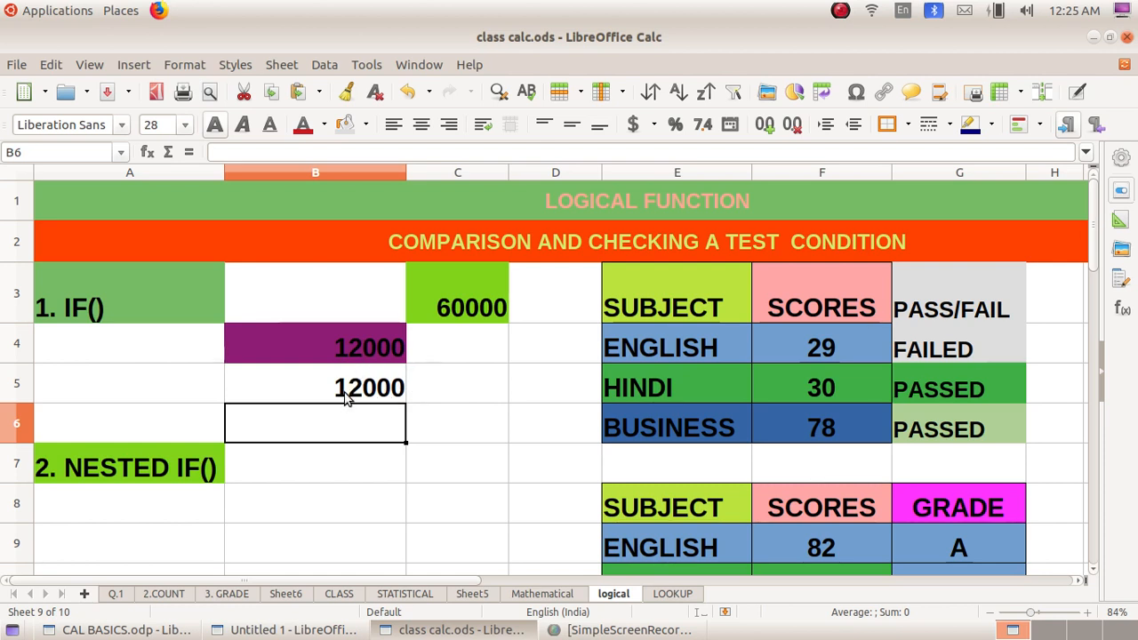
# Step: Examine the nested IF grade formula in G9 and the 3. GRADE sheet, clearing the stray D8 reference from the formula
pyautogui.scroll(-1, 298, 489)
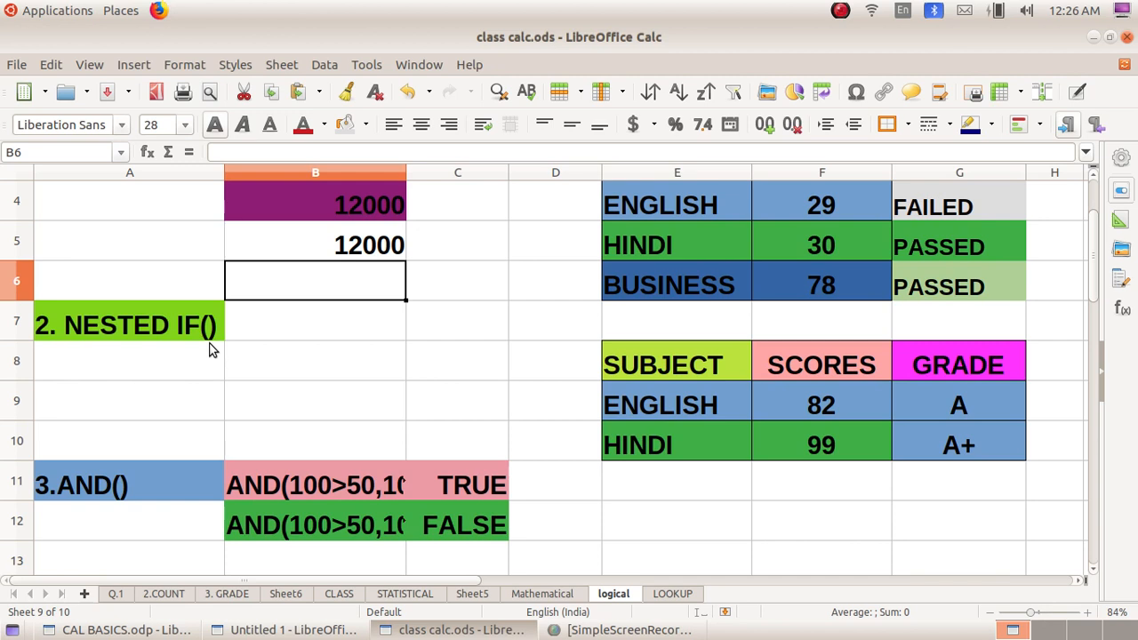
pyautogui.click(945, 396)
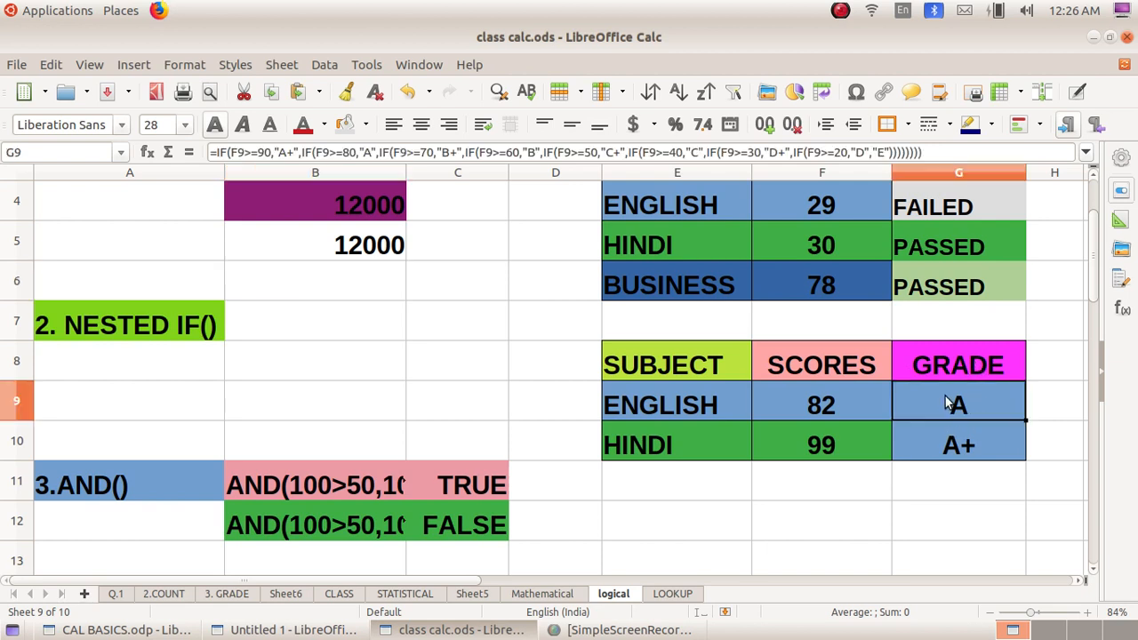
pyautogui.click(941, 153)
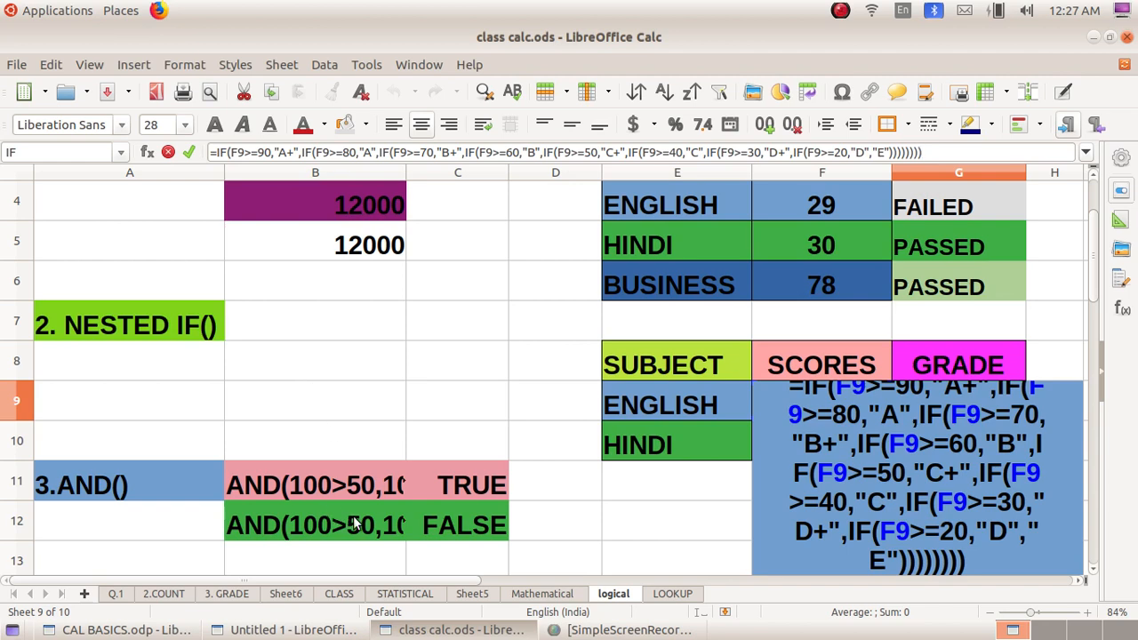
pyautogui.click(242, 597)
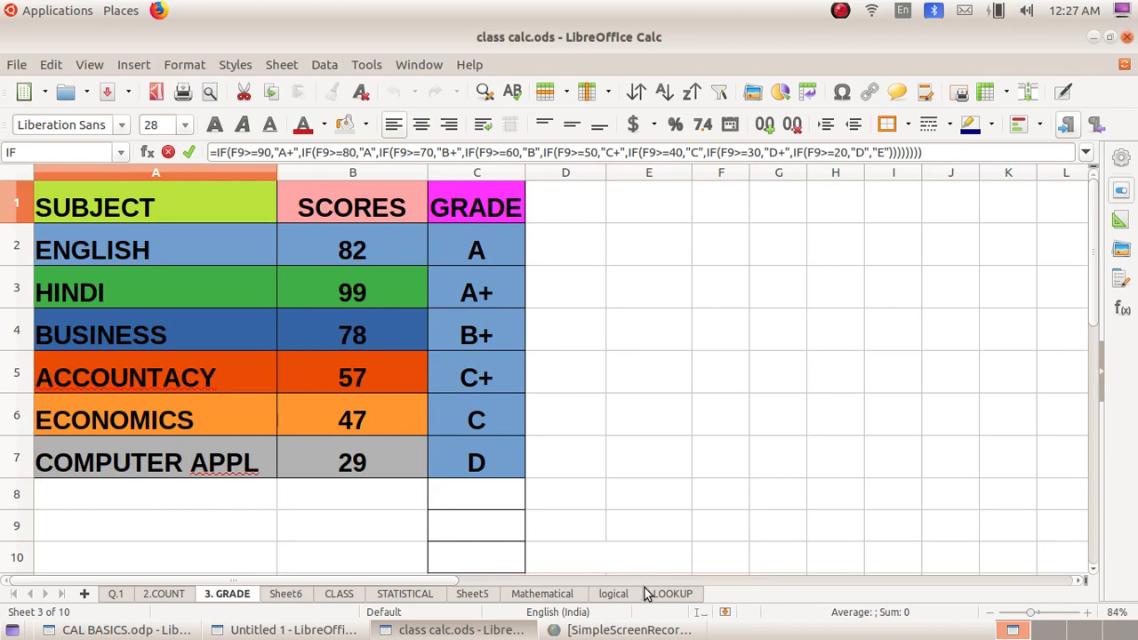
pyautogui.click(615, 598)
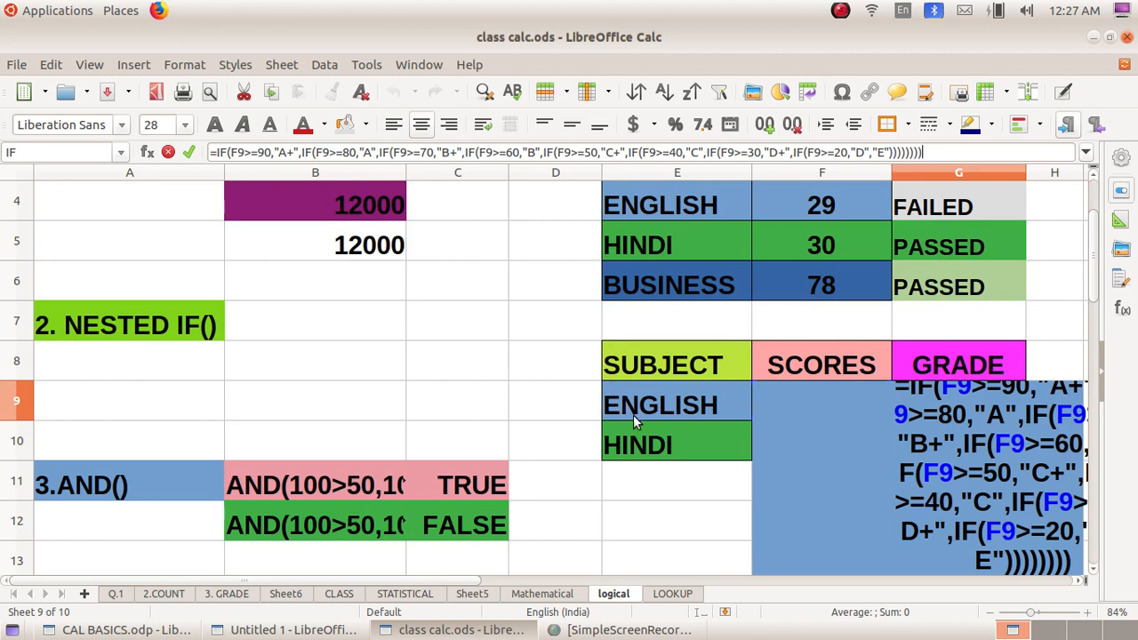
pyautogui.click(514, 378)
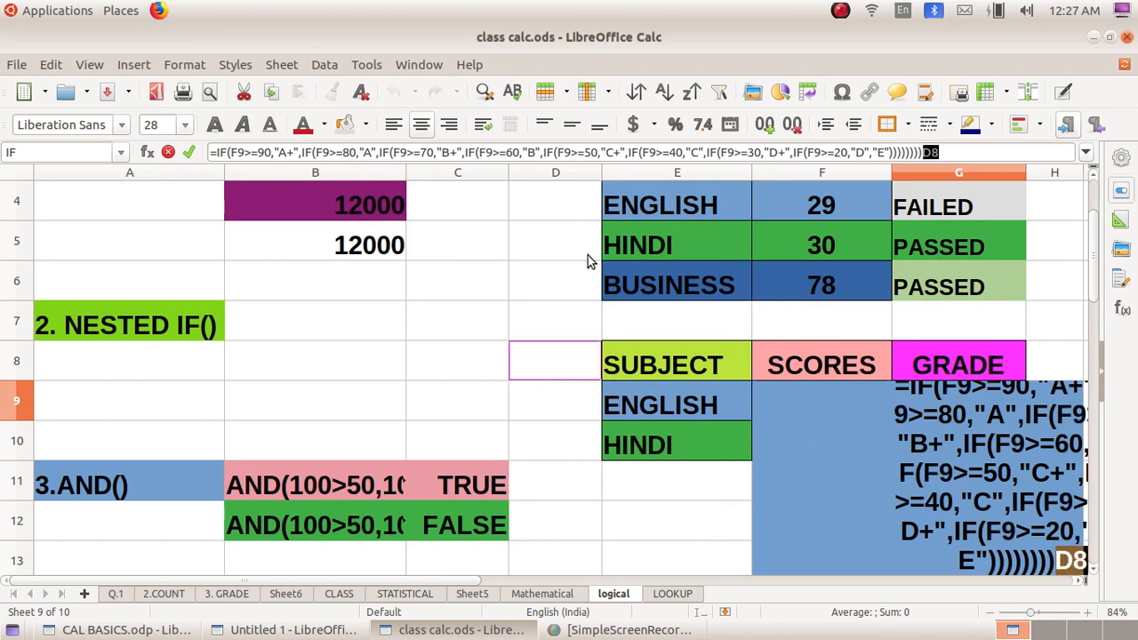
pyautogui.press('BackSpace')
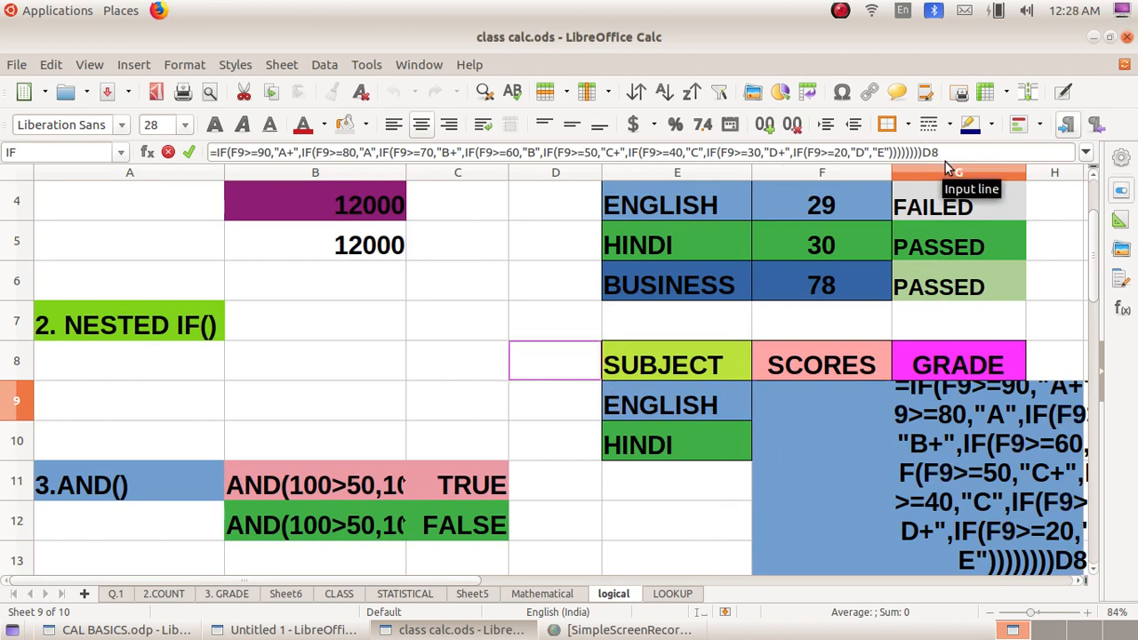
pyautogui.press('Return')
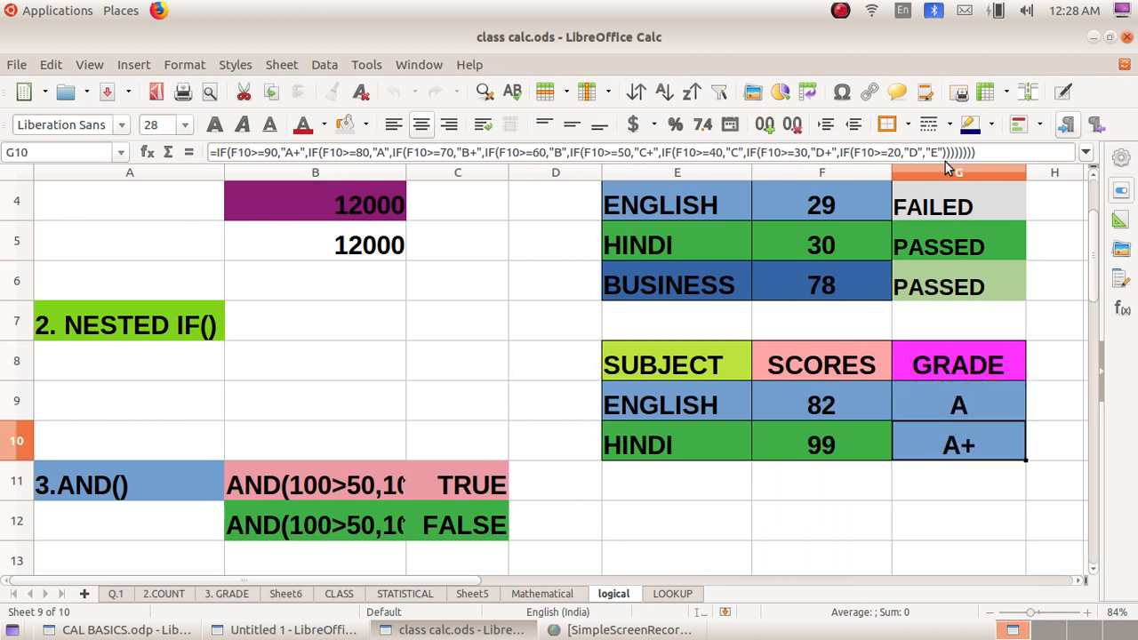
# Step: Enter a score of 12 in F11 and fill the grade formula from G10 down to G11
pyautogui.click(818, 489)
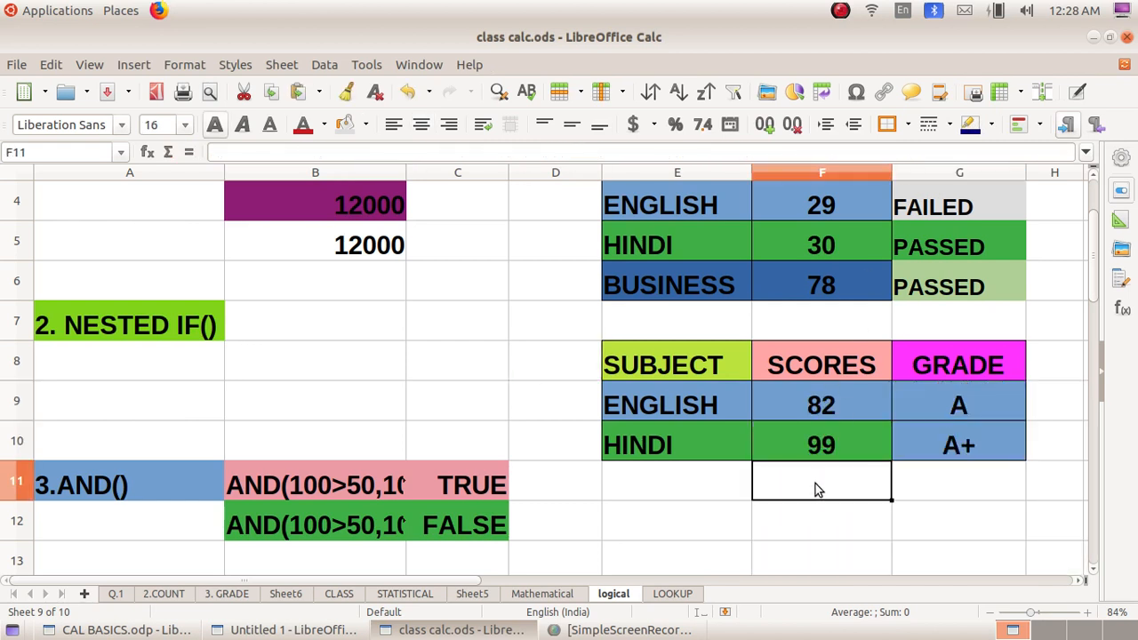
pyautogui.write('12')
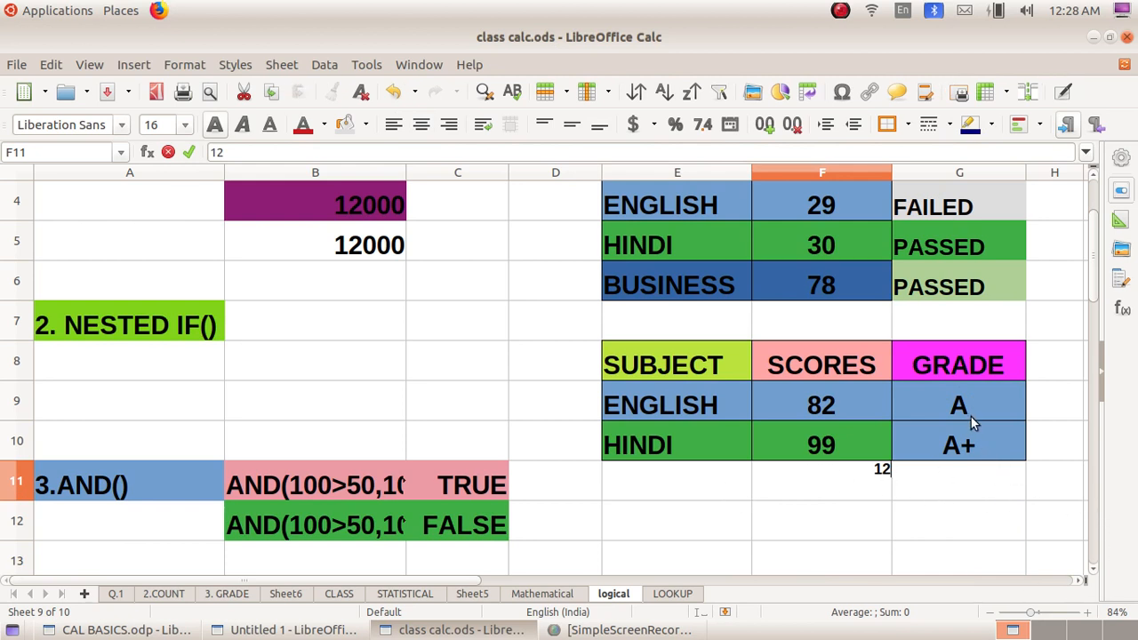
pyautogui.click(973, 445)
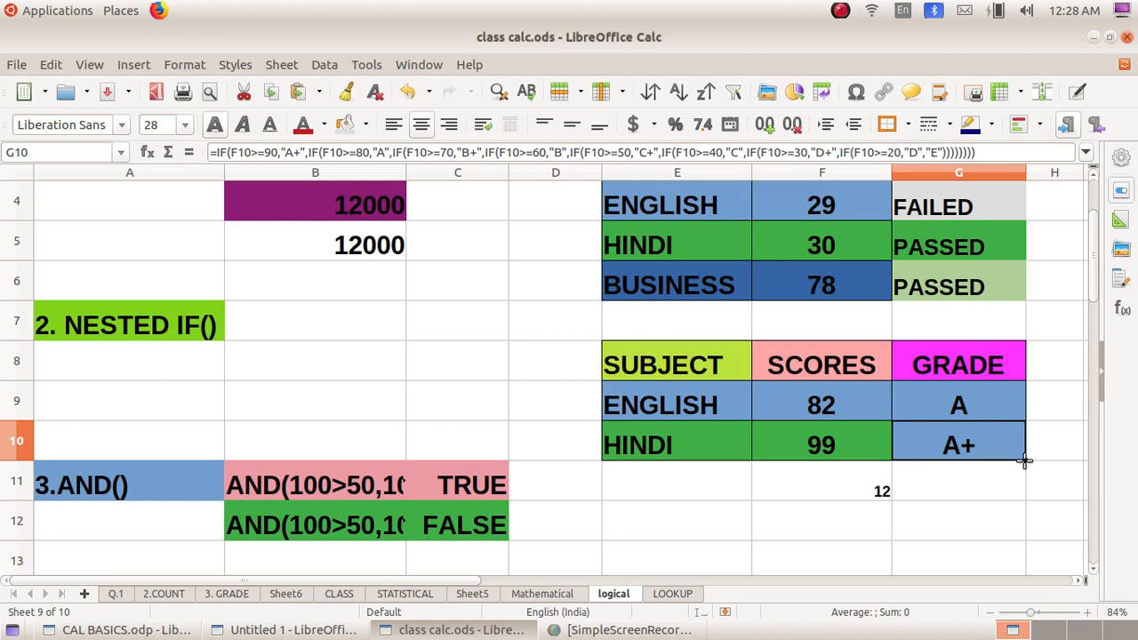
pyautogui.moveTo(1027, 460); pyautogui.dragTo(1019, 498)
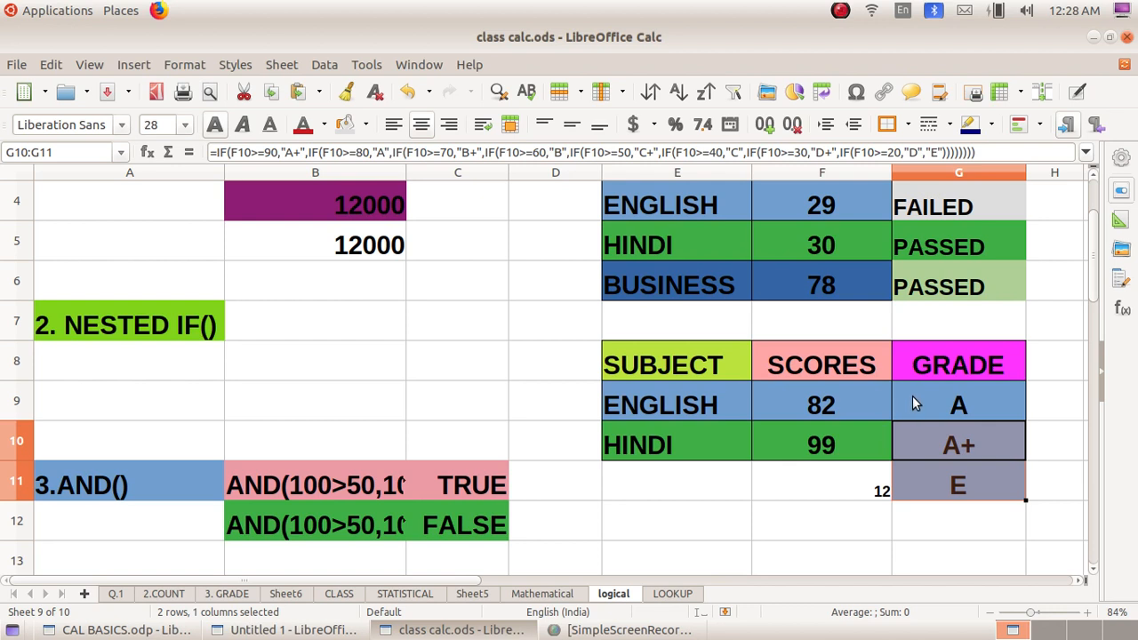
# Step: Refill the nested IF grade formula from G9 down through G11
pyautogui.click(969, 398)
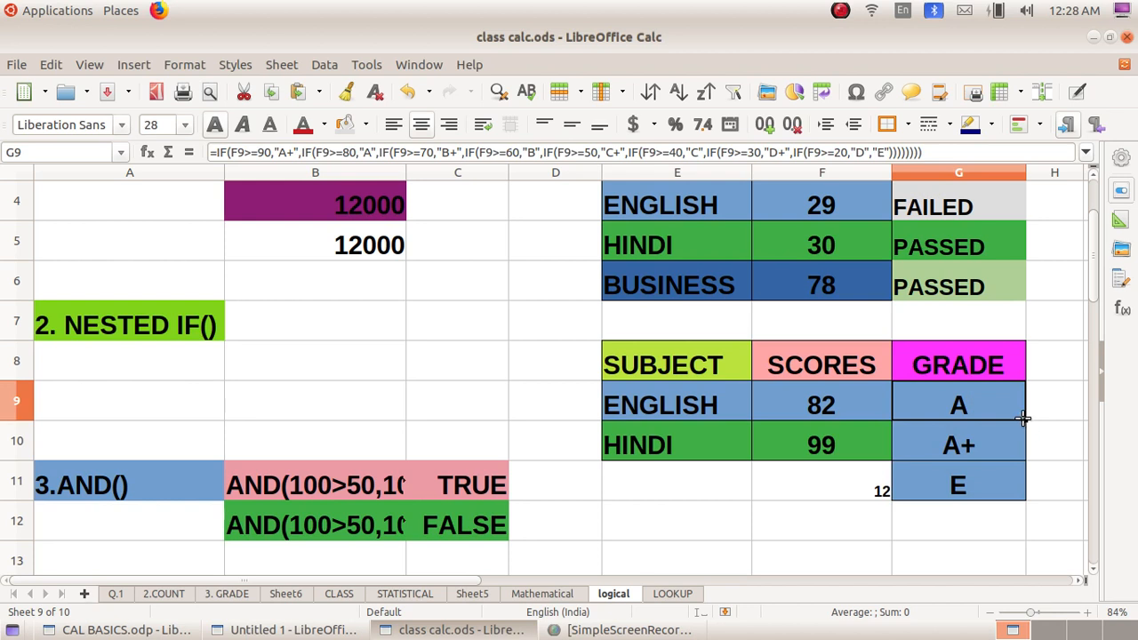
pyautogui.moveTo(1024, 418); pyautogui.dragTo(1013, 505)
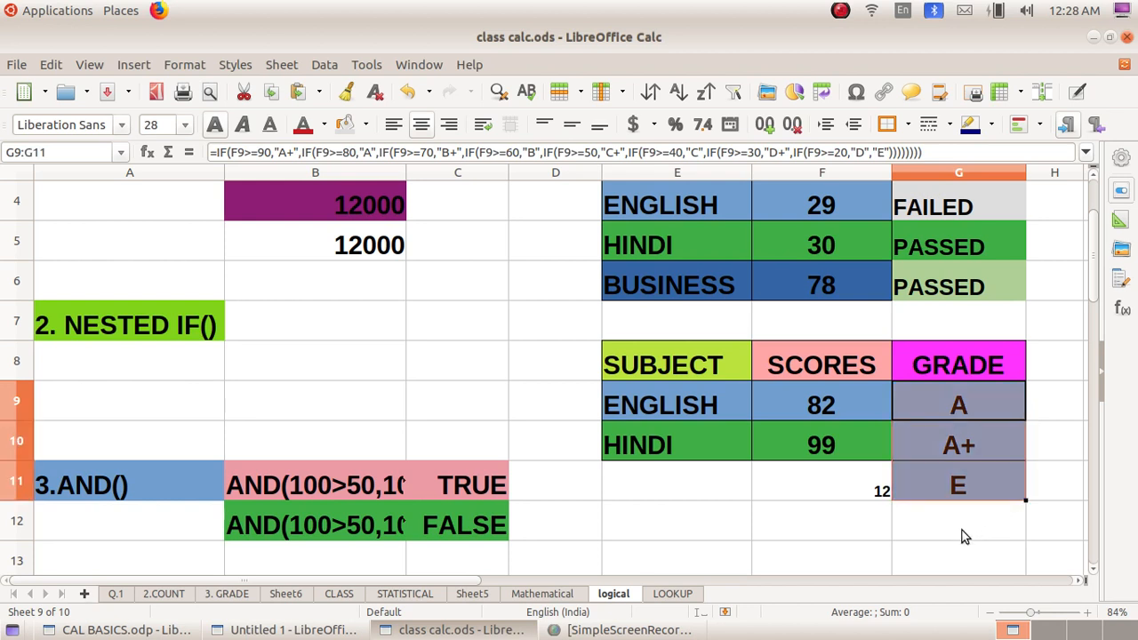
pyautogui.moveTo(929, 546); pyautogui.dragTo(918, 539)
# Step: Widen column B until the full AND and OR expressions in rows 11 to 15 fit
pyautogui.click(658, 400)
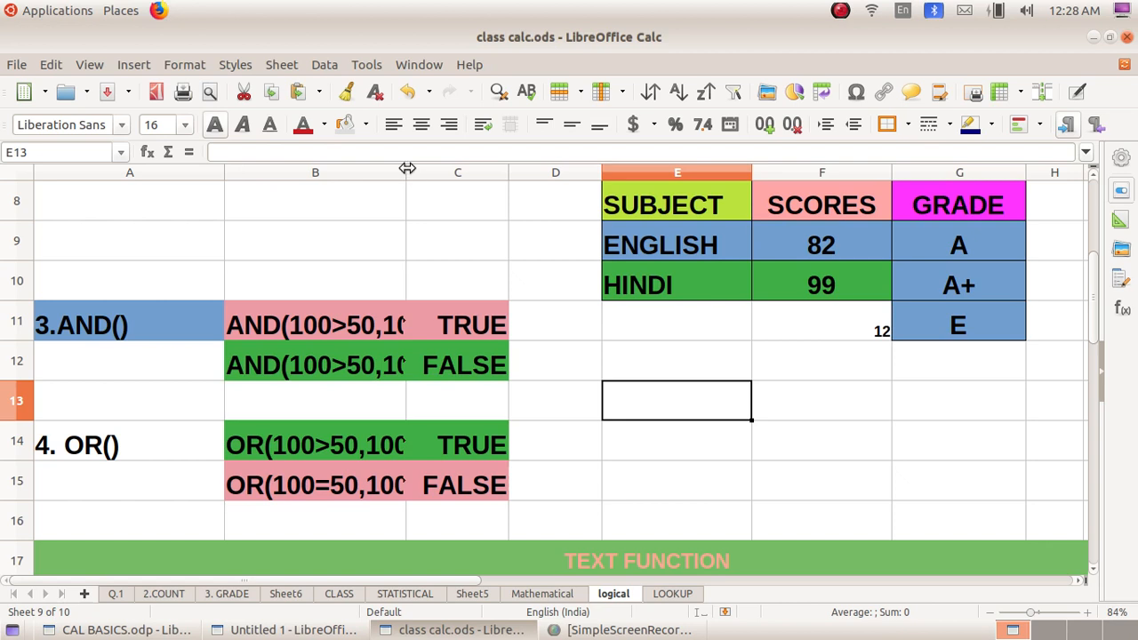
pyautogui.moveTo(406, 172); pyautogui.dragTo(533, 193)
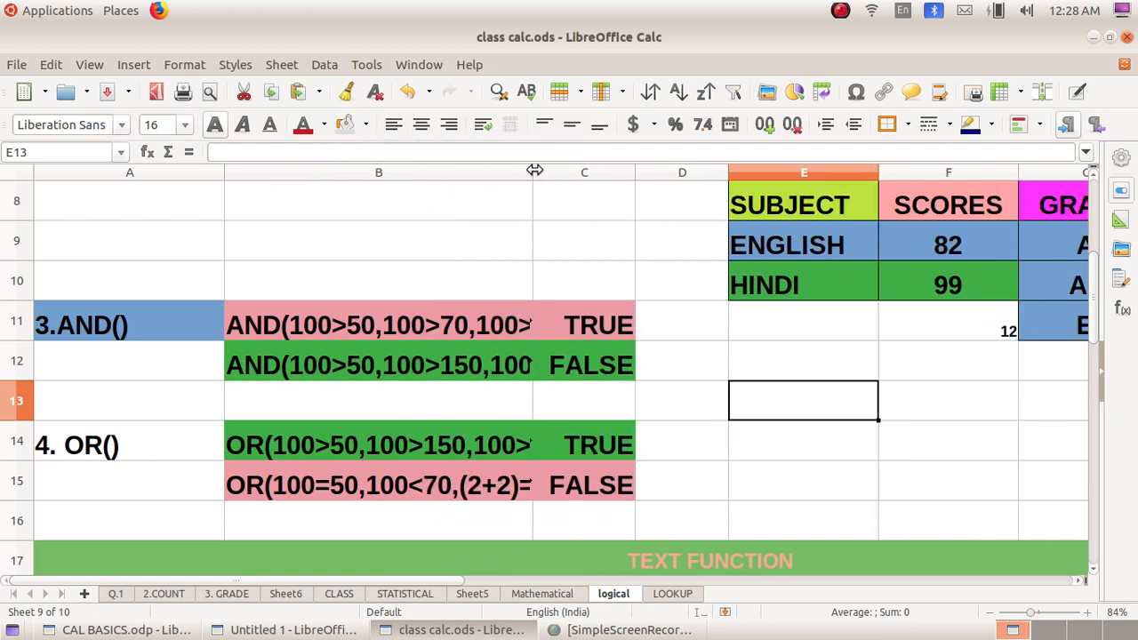
pyautogui.moveTo(531, 173); pyautogui.dragTo(661, 177)
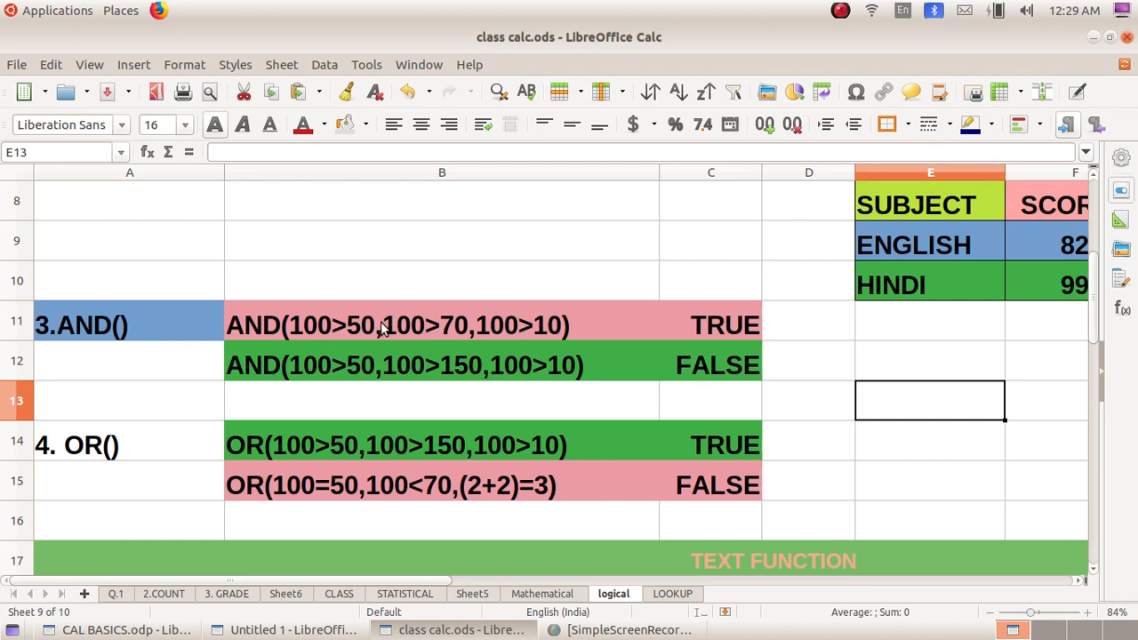
# Step: Inspect the AND formulas behind C11 and C12, clearing the stray B15 reference from the second one
pyautogui.click(748, 335)
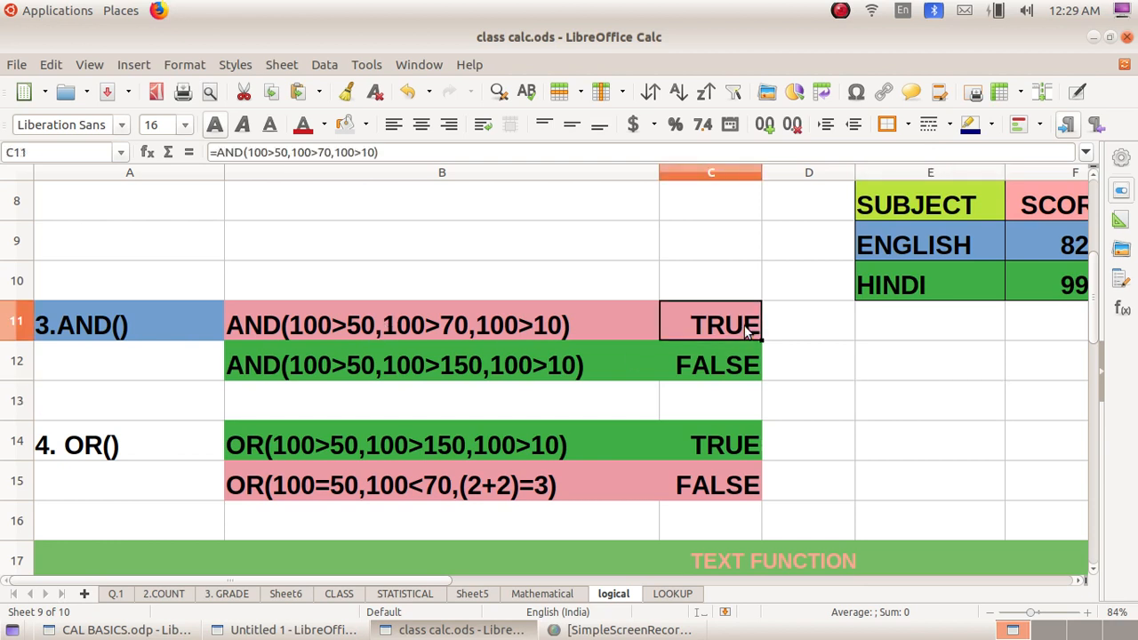
pyautogui.click(392, 152)
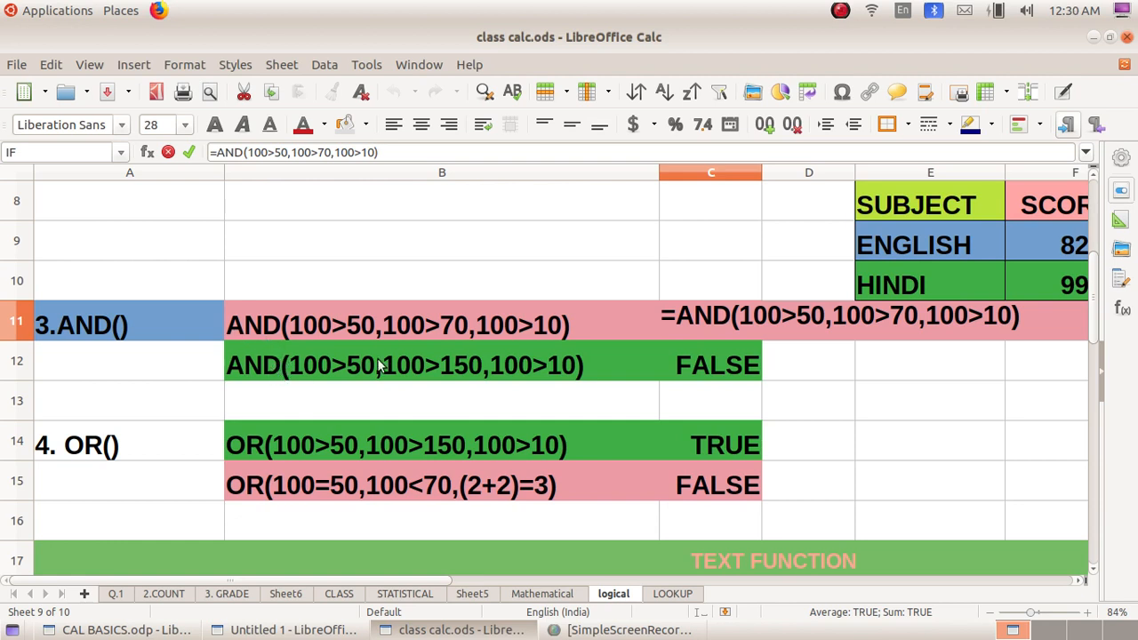
pyautogui.press('Return')
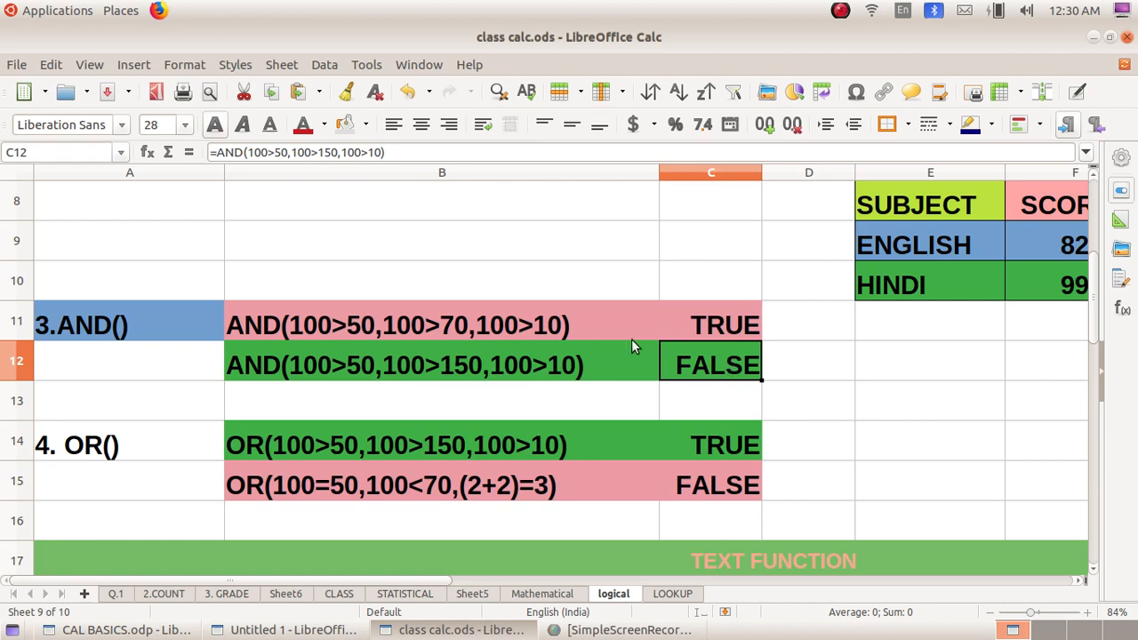
pyautogui.press('F2')
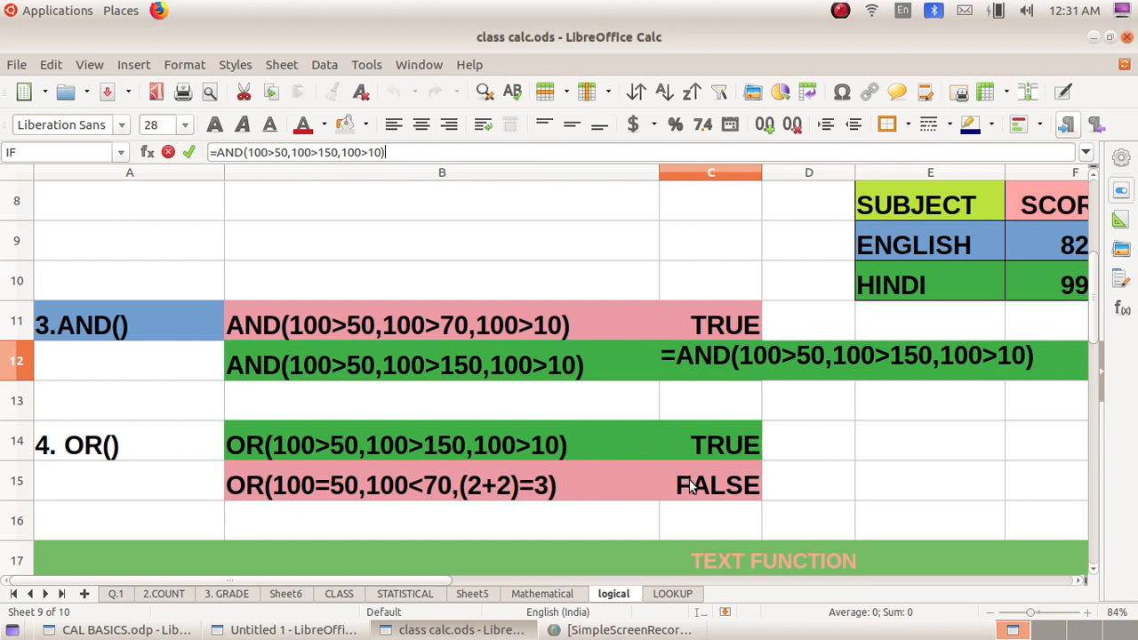
pyautogui.click(531, 489)
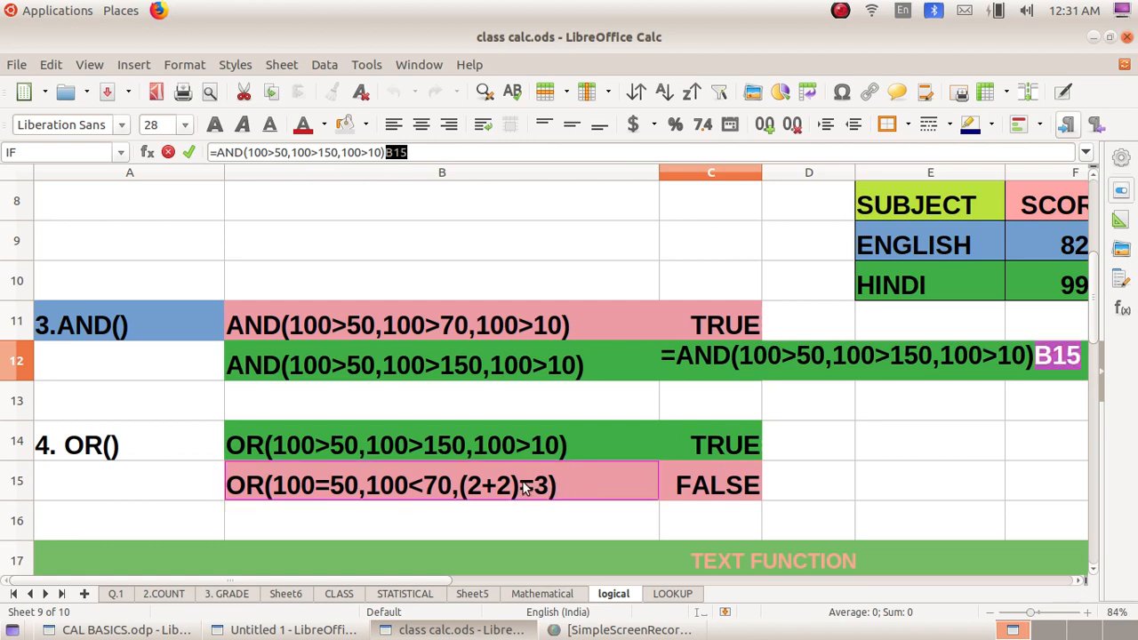
pyautogui.click(431, 152)
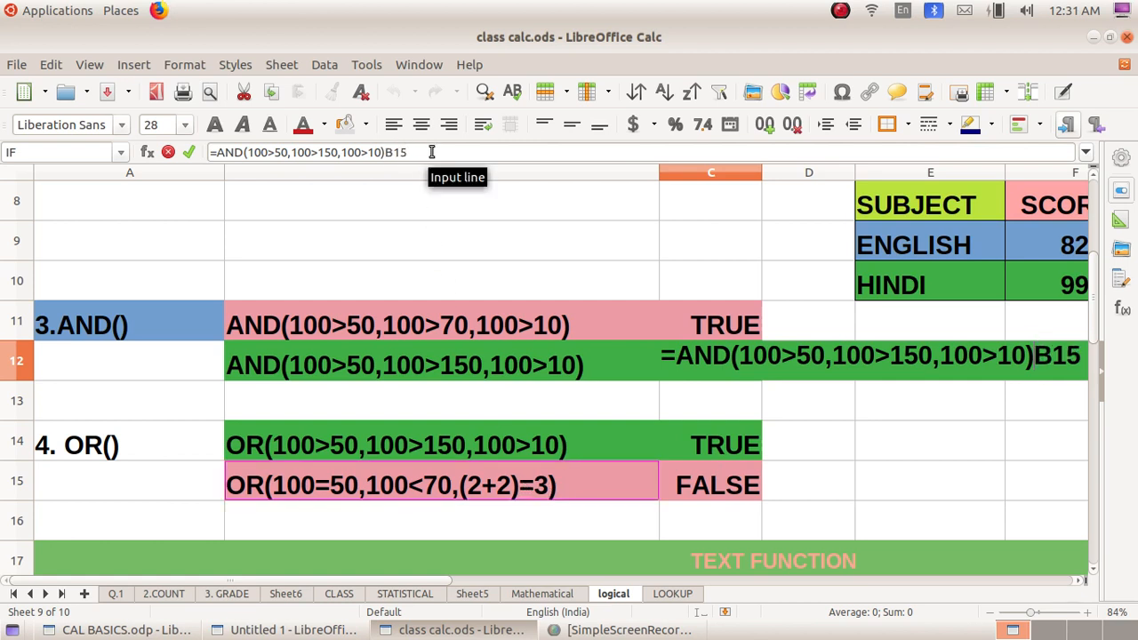
pyautogui.press('BackSpace')
pyautogui.press('BackSpace')
pyautogui.press('BackSpace')
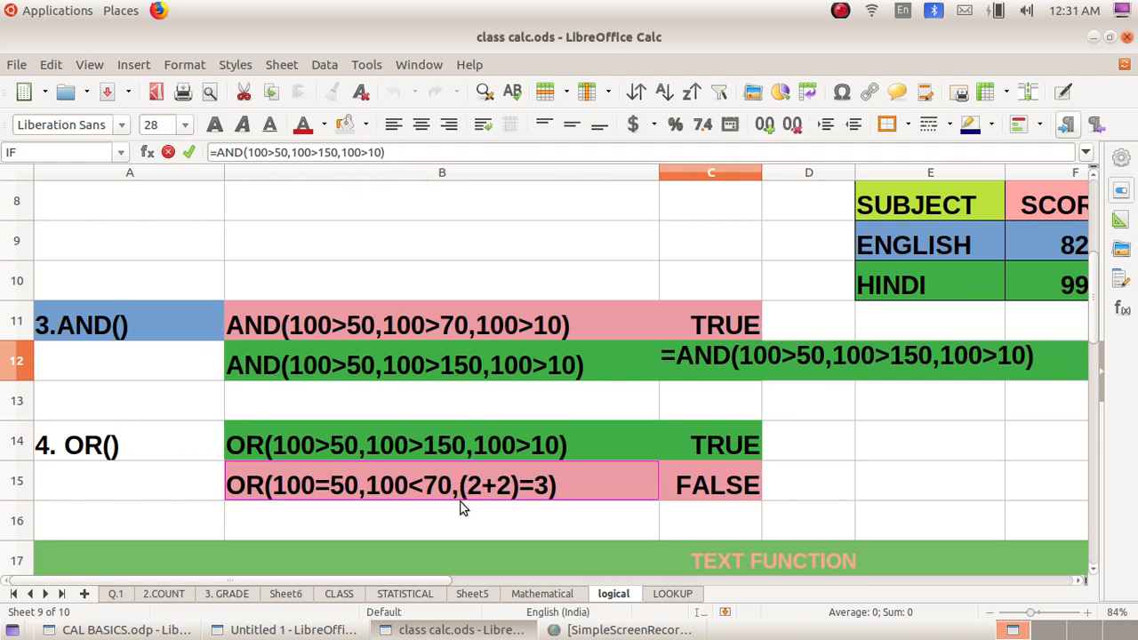
pyautogui.press('Return')
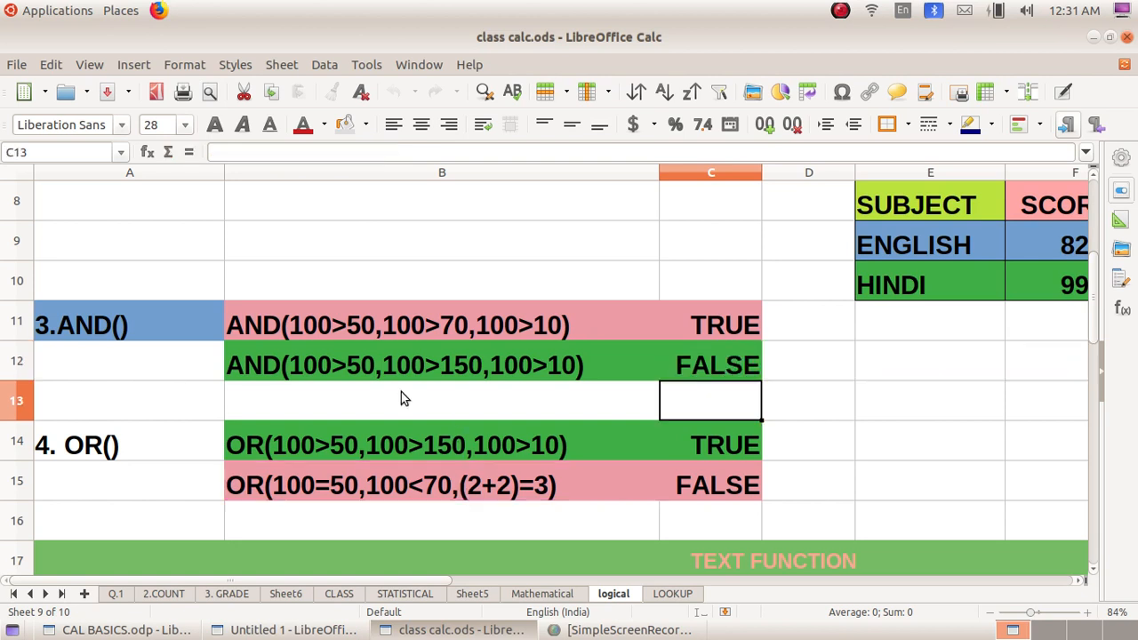
# Step: Change the last condition of the OR expression text in B15 so it reads OR(100=50,100<70,(2+2)=4)
pyautogui.click(540, 484)
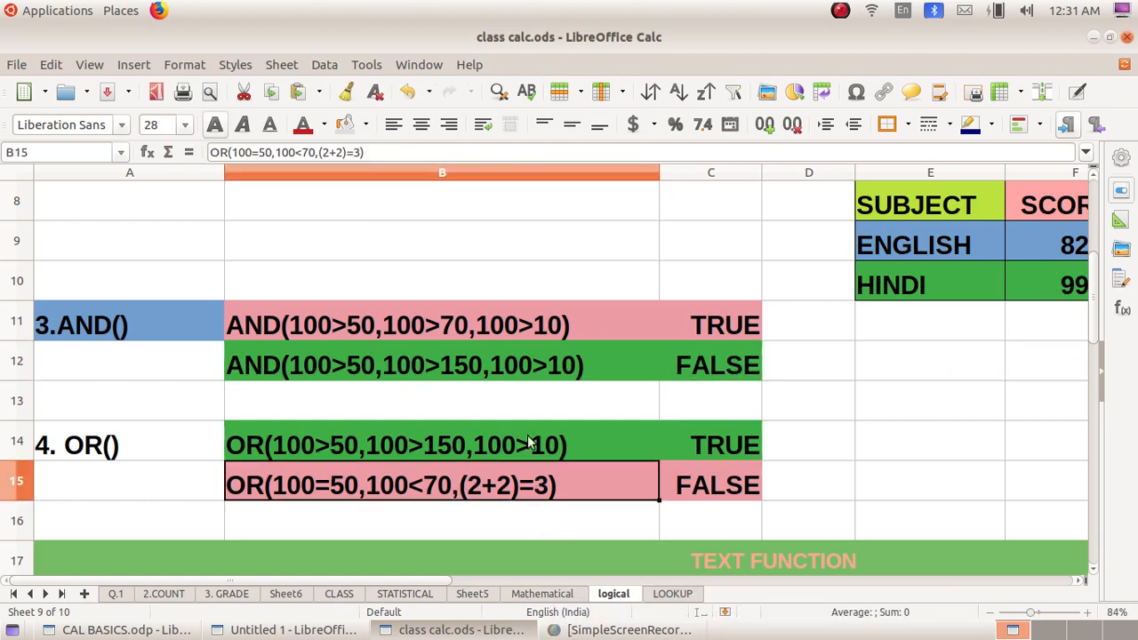
pyautogui.click(361, 152)
pyautogui.press('BackSpace')
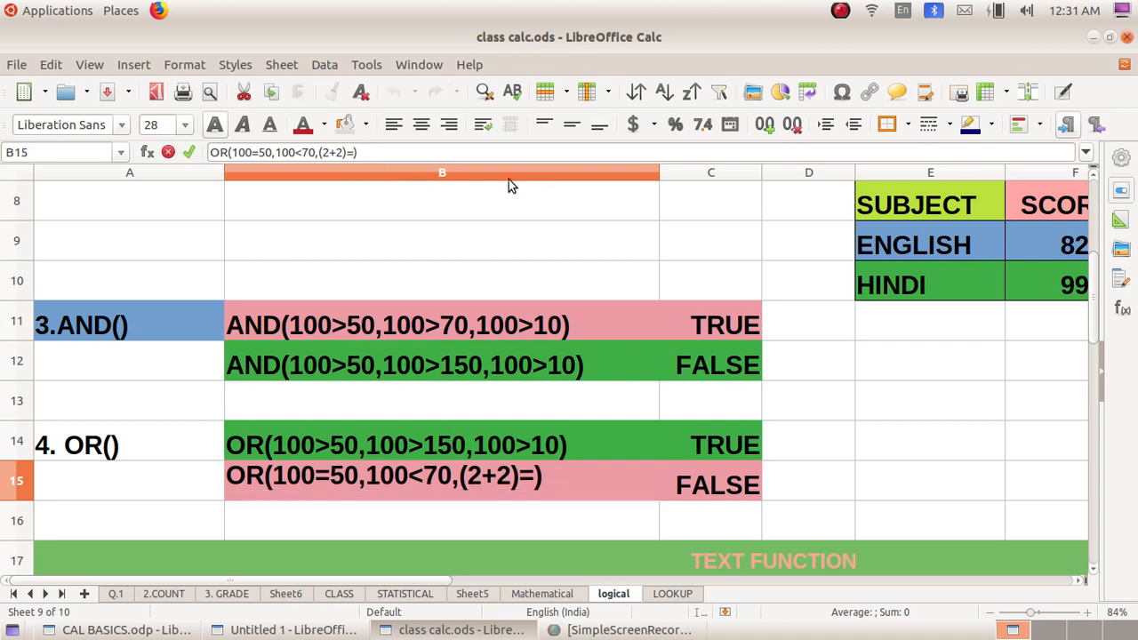
pyautogui.write('4')
pyautogui.press('BackSpace')
pyautogui.press('BackSpace')
pyautogui.write('4')
pyautogui.press('BackSpace')
pyautogui.write('=4')
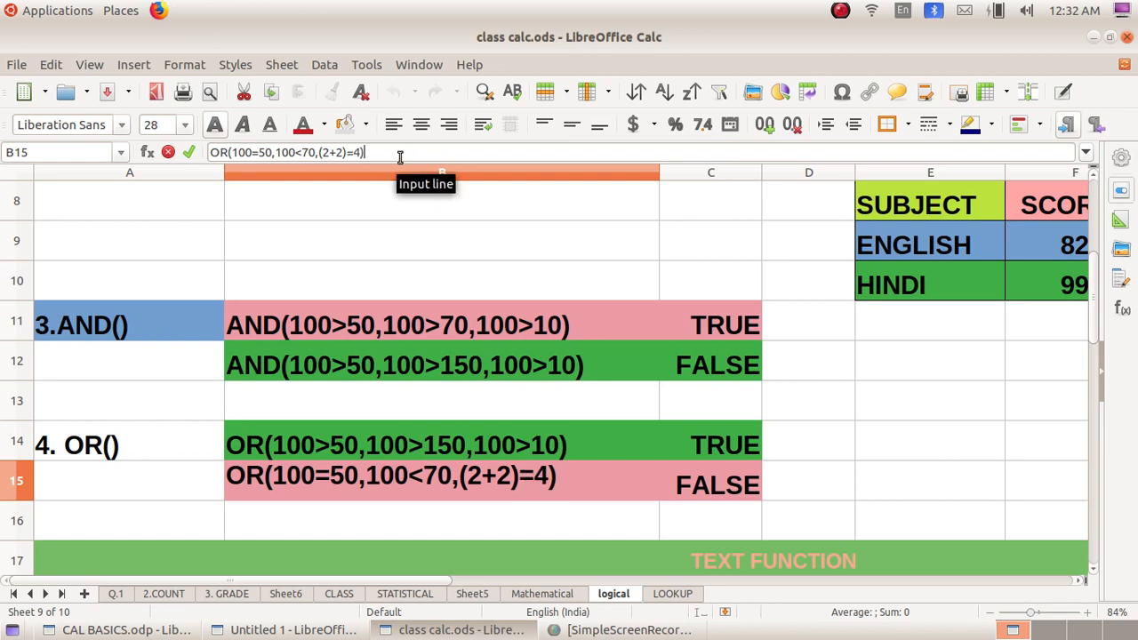
pyautogui.press('Return')
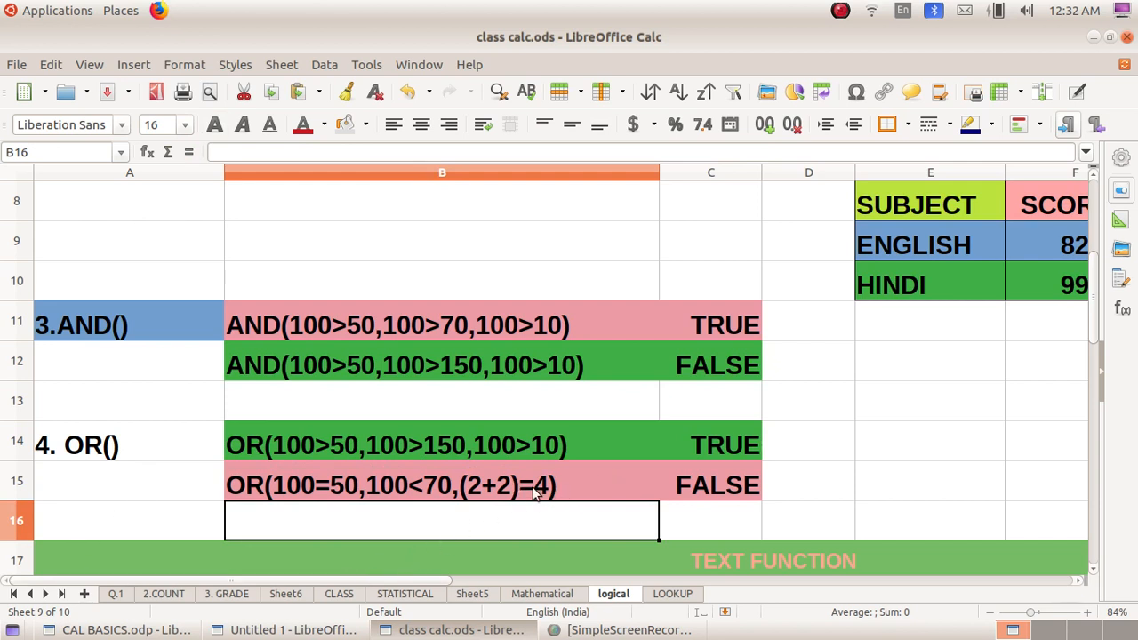
# Step: Correct the OR formula in C15 so it reads =OR(100=50,100<70,(2+2)=4)
pyautogui.click(683, 486)
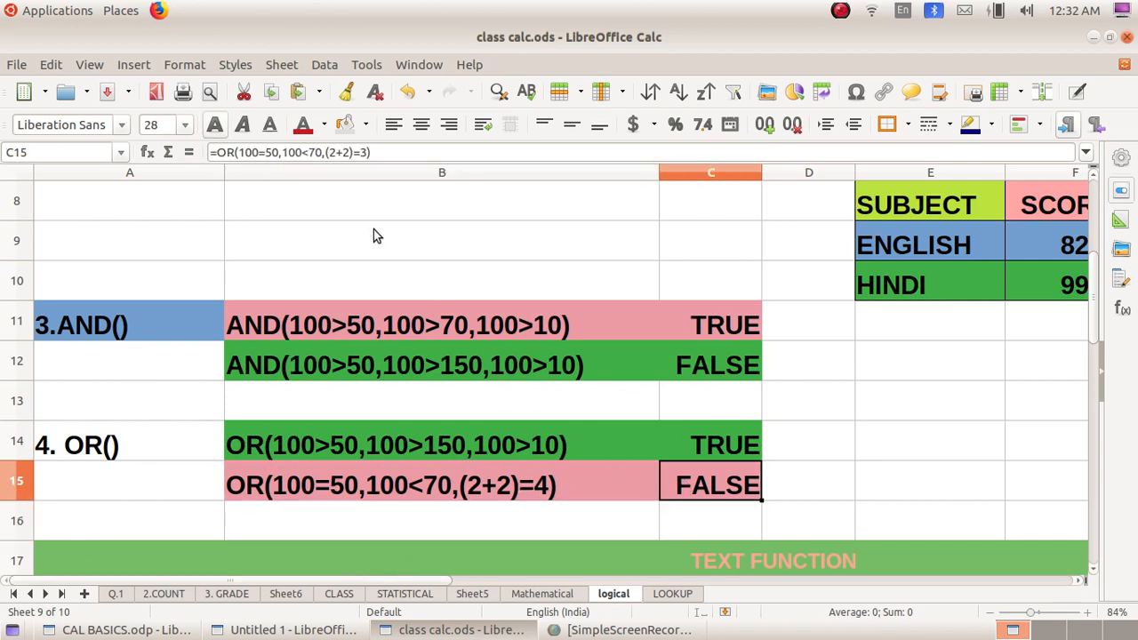
pyautogui.click(371, 152)
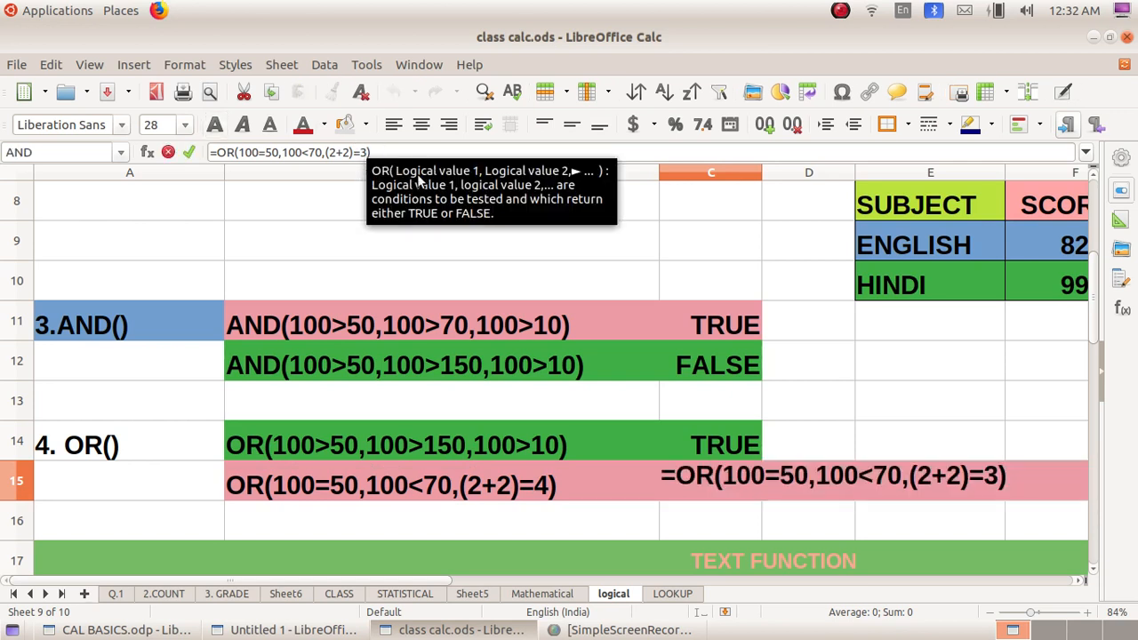
pyautogui.press('BackSpace')
pyautogui.write('4')
pyautogui.press('Return')
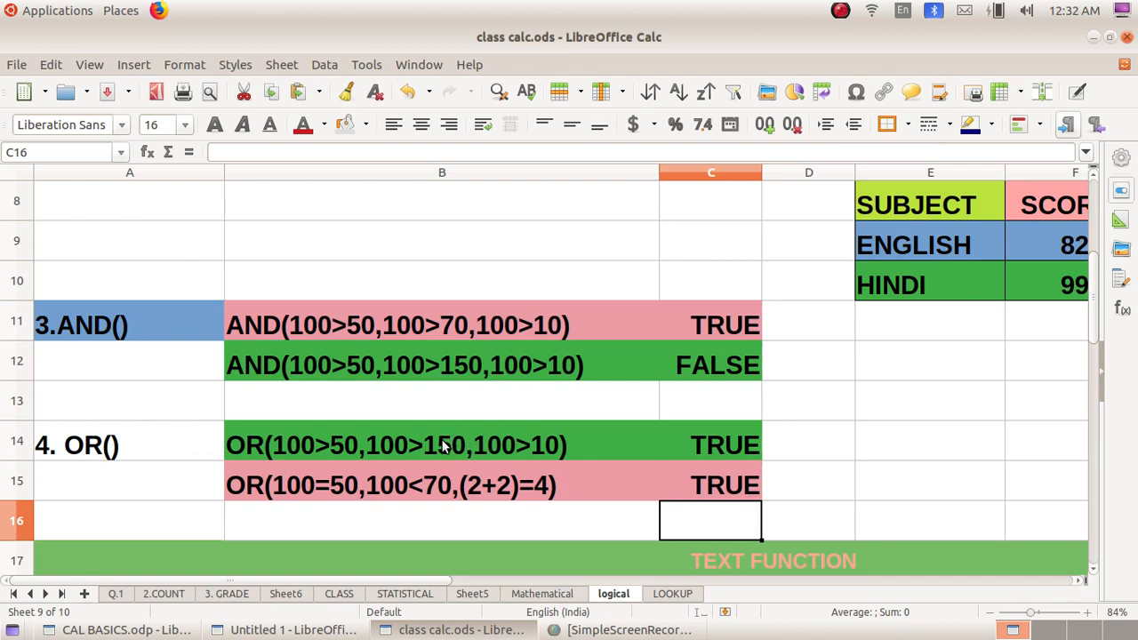
# Step: Switch to the Untitled 1 presentation in LibreOffice Impress and start its slide show
pyautogui.click(93, 633)
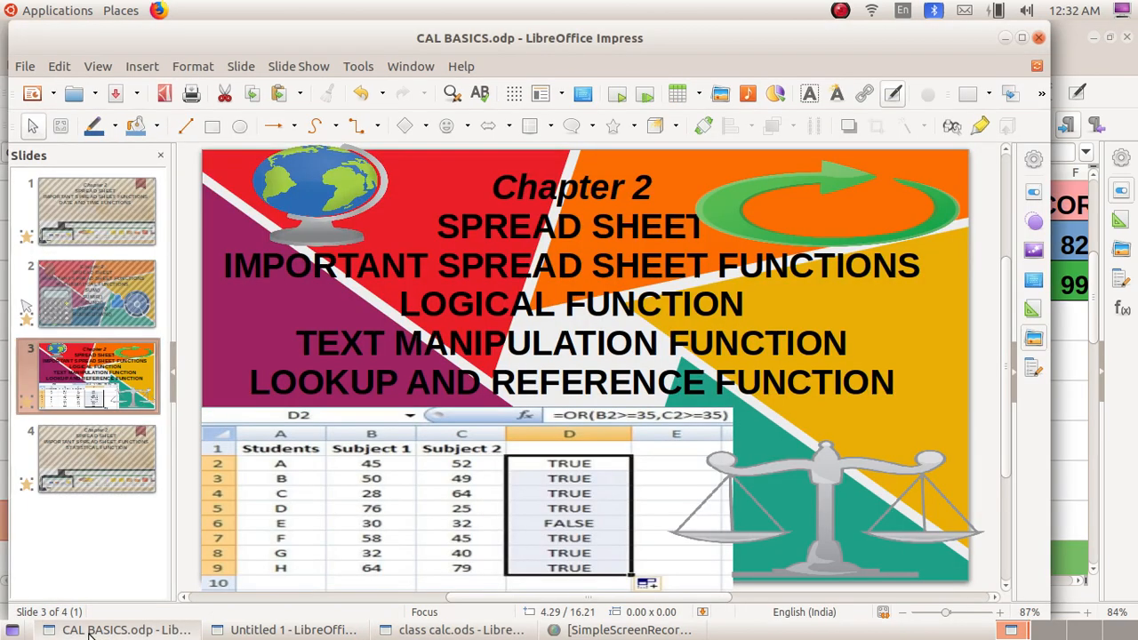
pyautogui.click(285, 631)
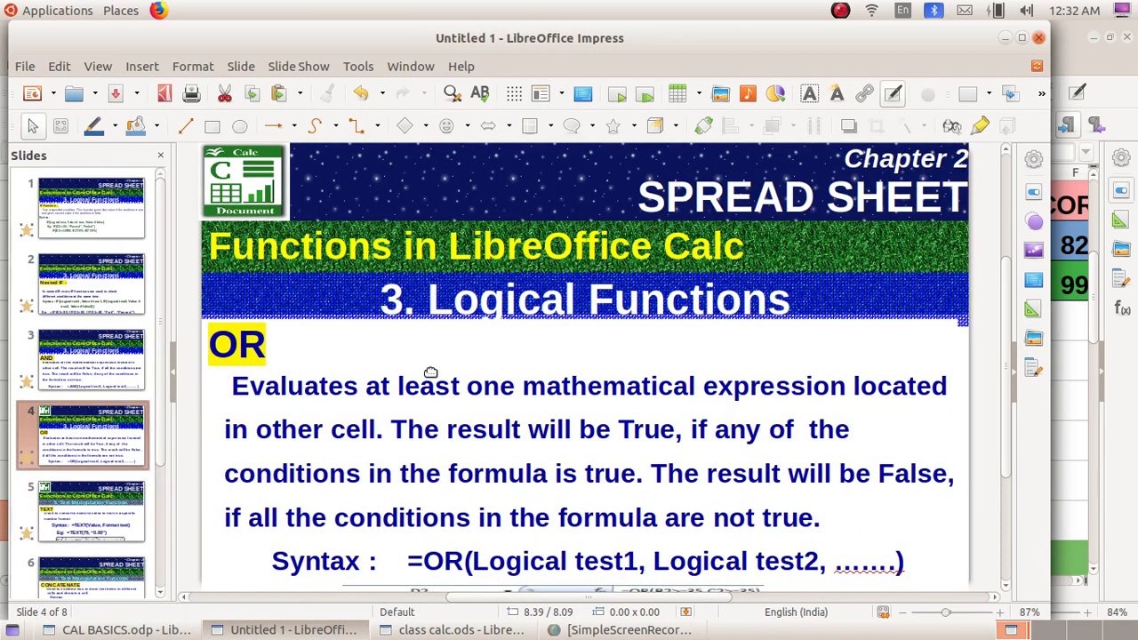
pyautogui.press('F5')
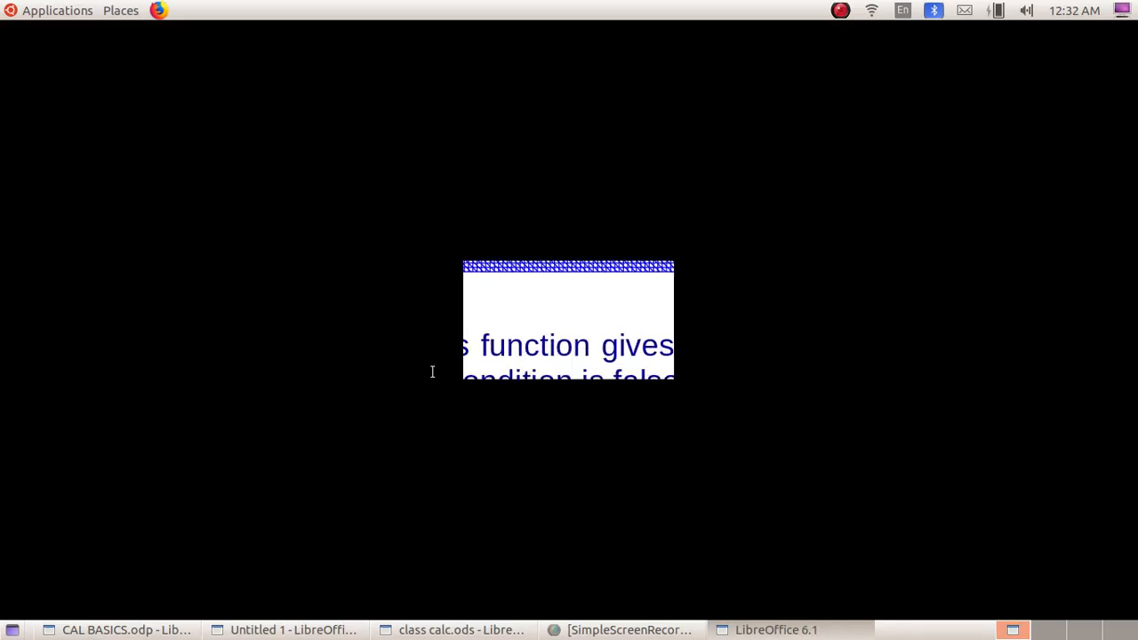
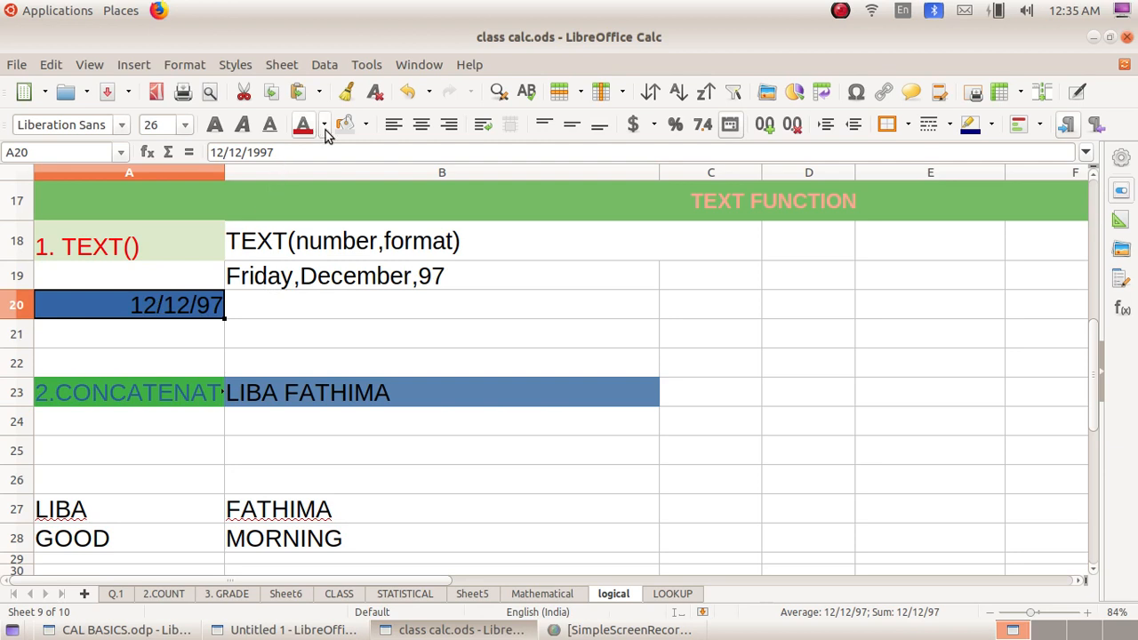
# Step: Give the date in A20 a pale font colour and review the TEXT formula in B19
pyautogui.click(326, 129)
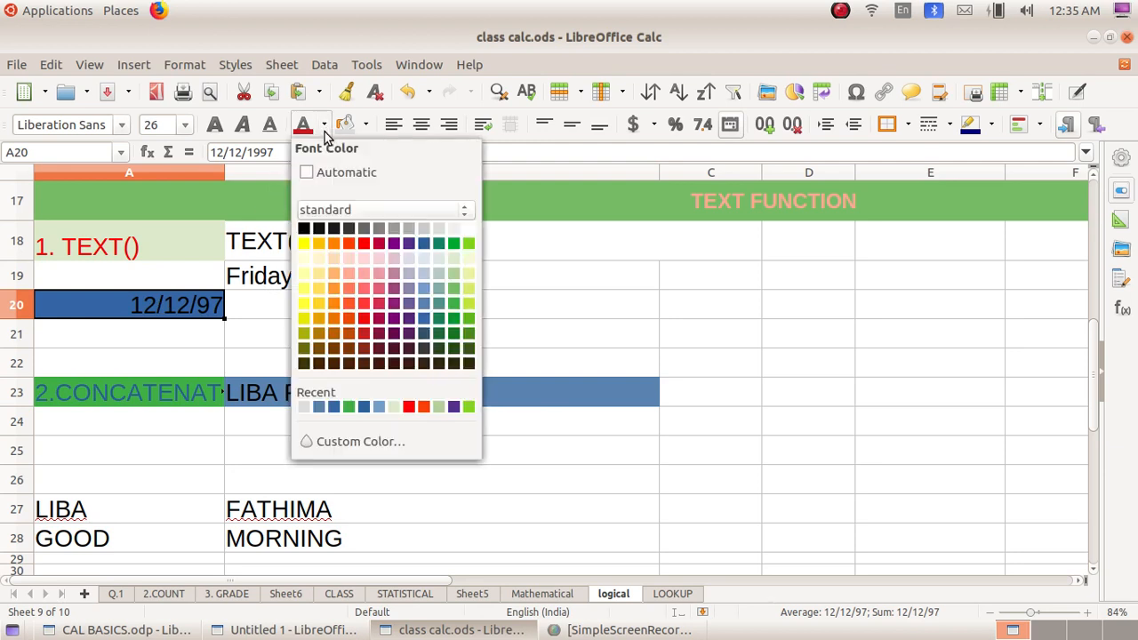
pyautogui.click(430, 261)
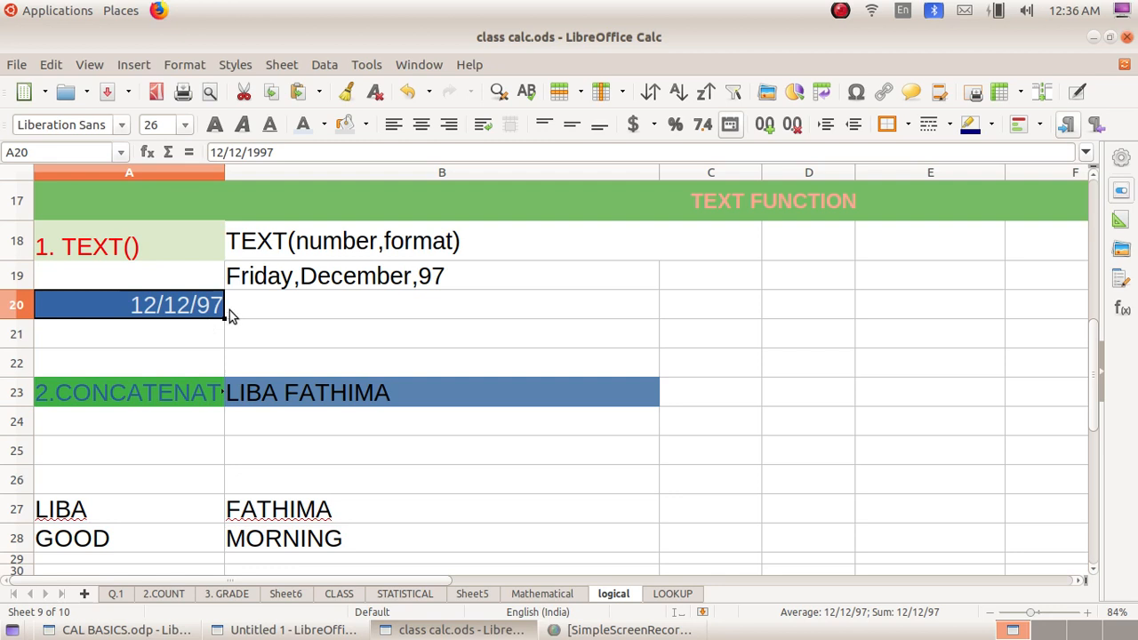
pyautogui.click(276, 280)
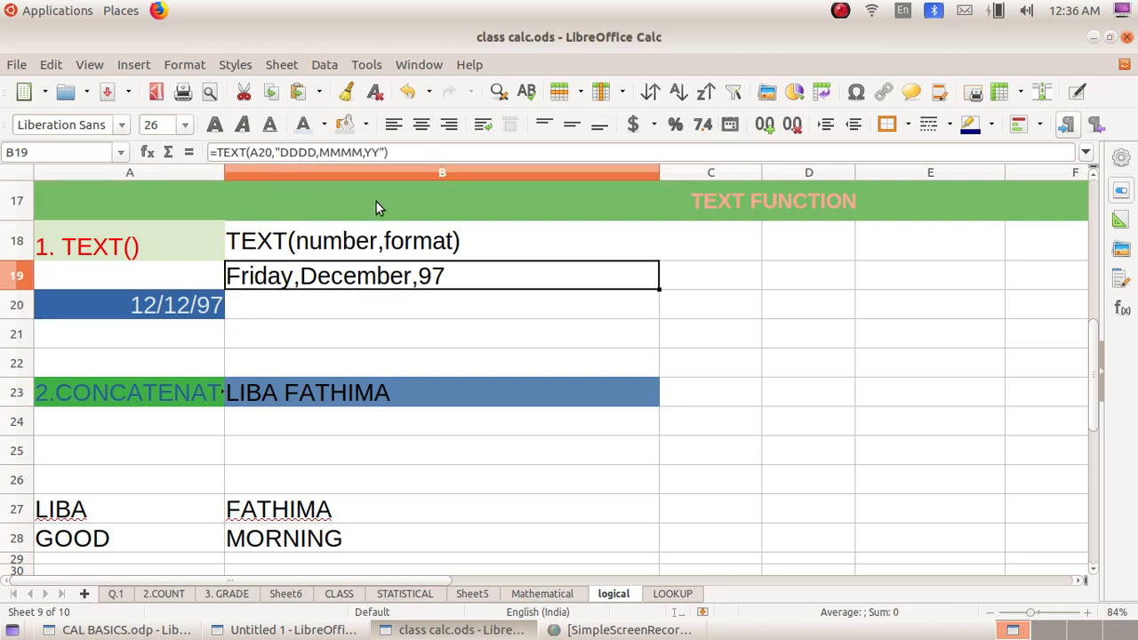
pyautogui.click(407, 156)
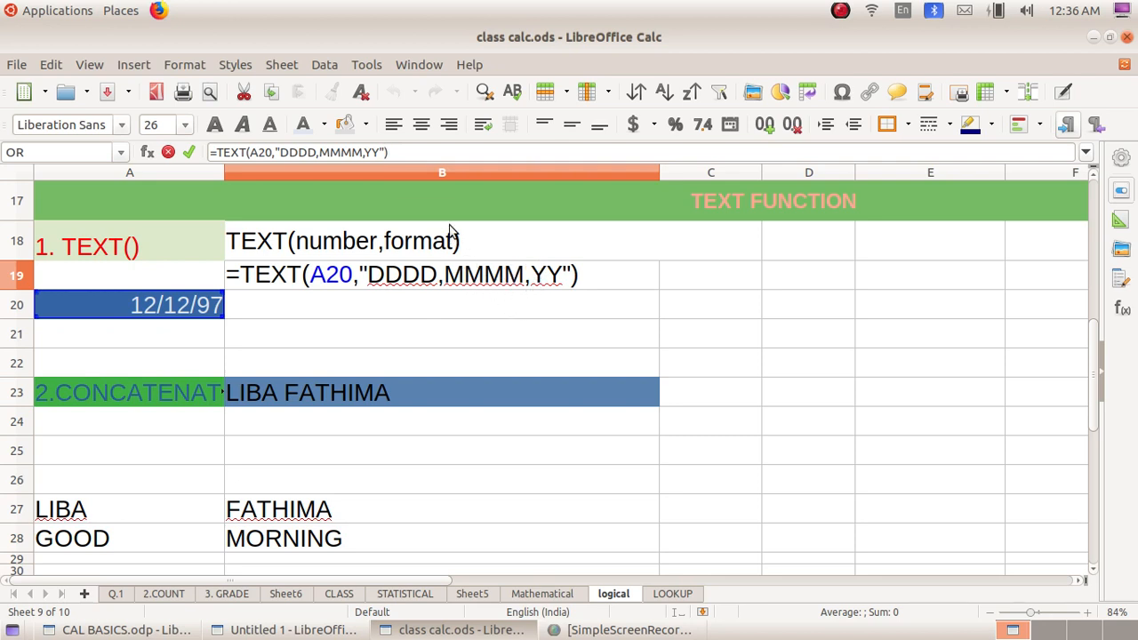
pyautogui.press('Return')
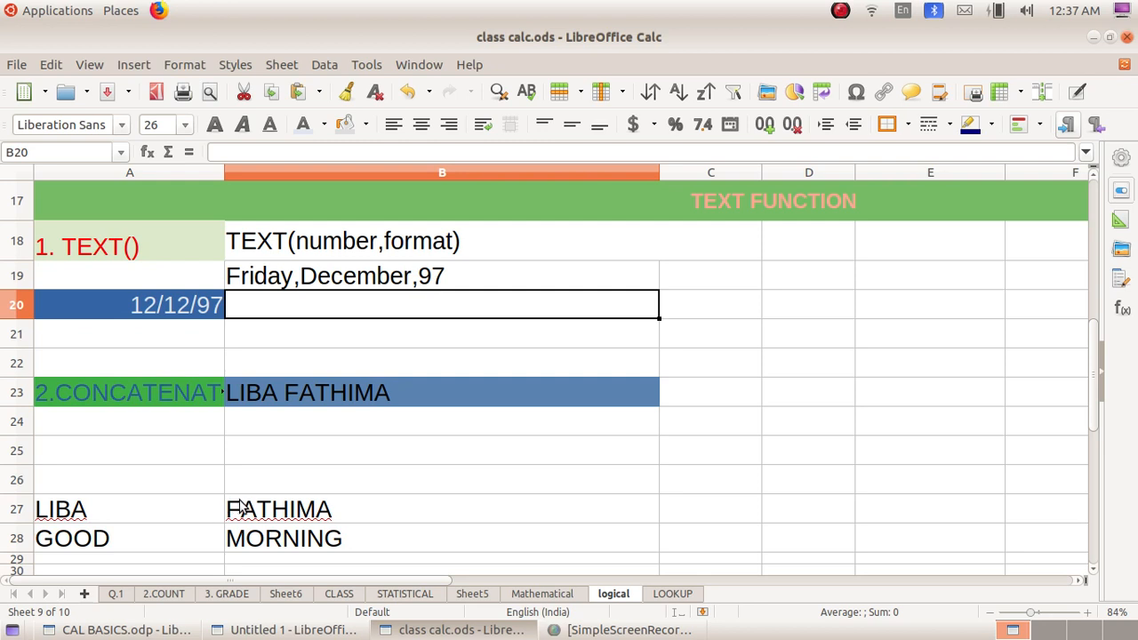
# Step: Clear the CONCAT formula from B23 and narrow column B to about the width of the TEXT example
pyautogui.click(284, 403)
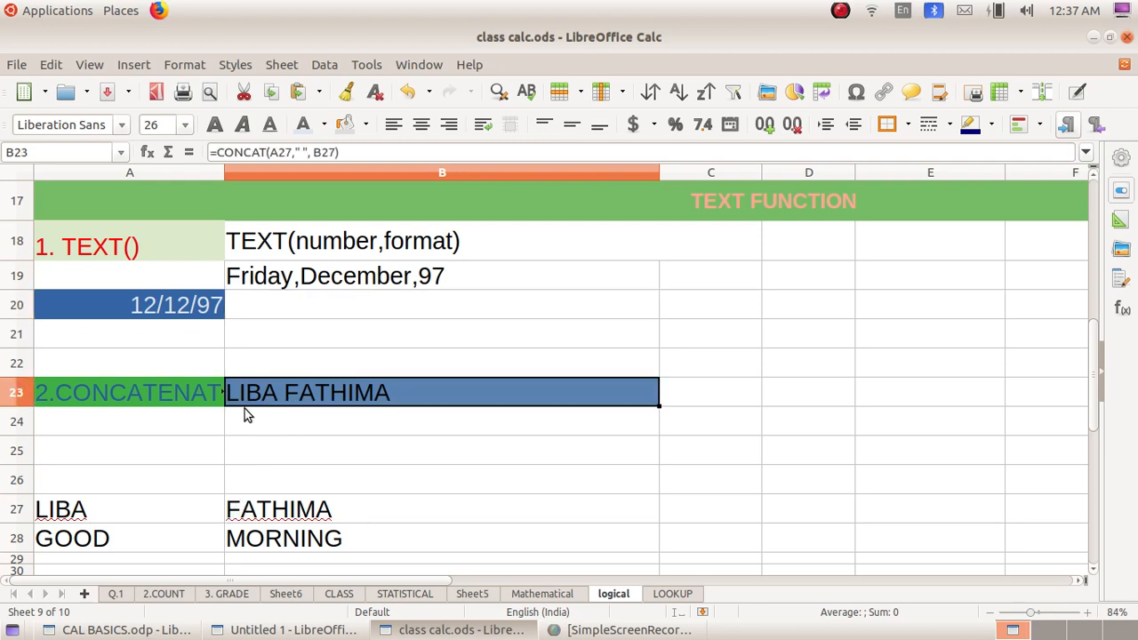
pyautogui.press('Delete')
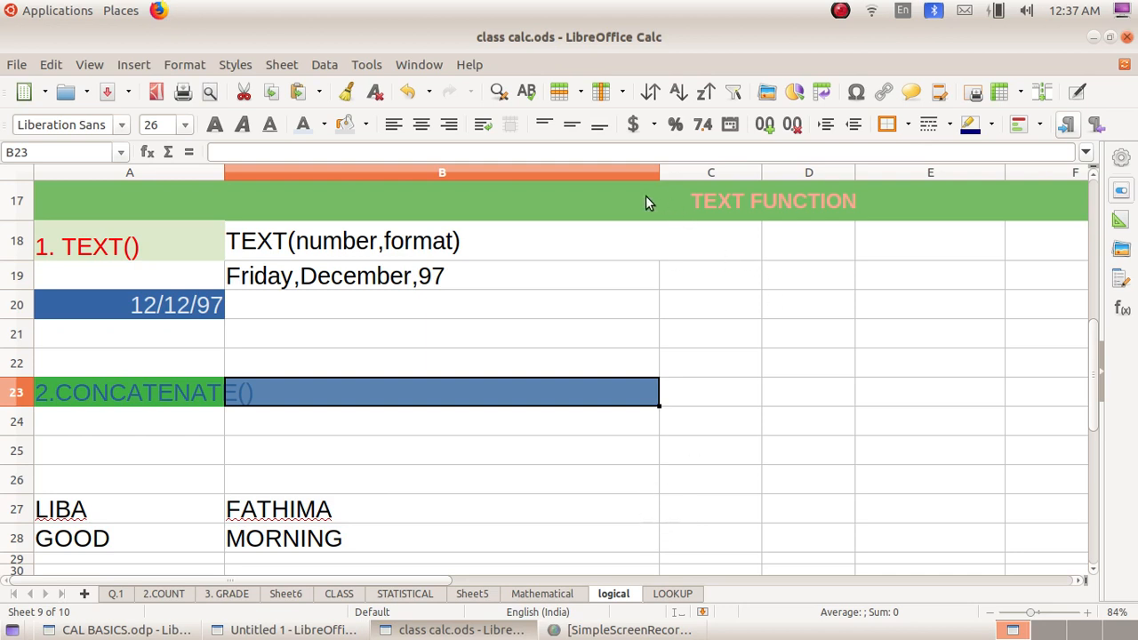
pyautogui.moveTo(660, 175); pyautogui.dragTo(451, 175)
# Step: Join the two words of row 27 in C27 with =CONCAT(A27,B27) and widen column C
pyautogui.click(524, 511)
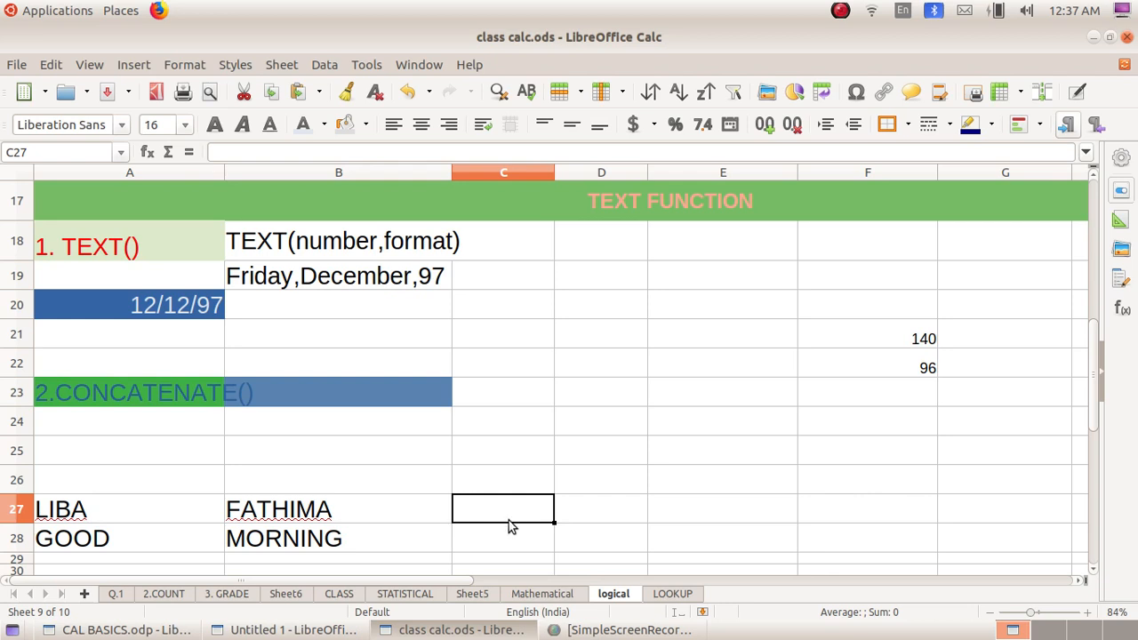
pyautogui.write('=')
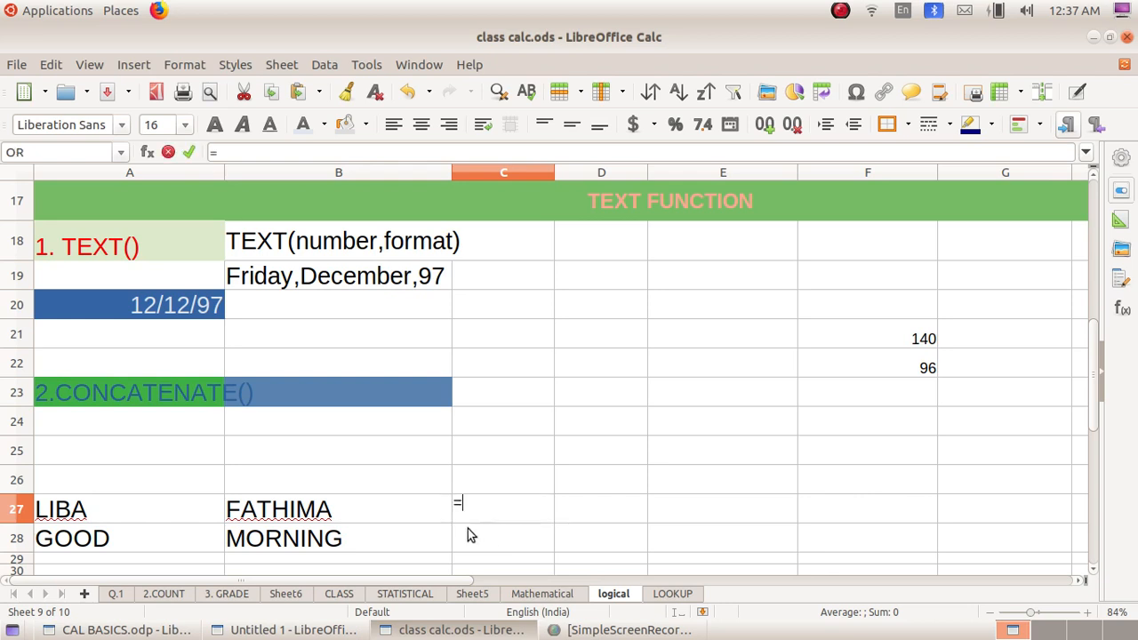
pyautogui.write('CON')
pyautogui.press('Return')
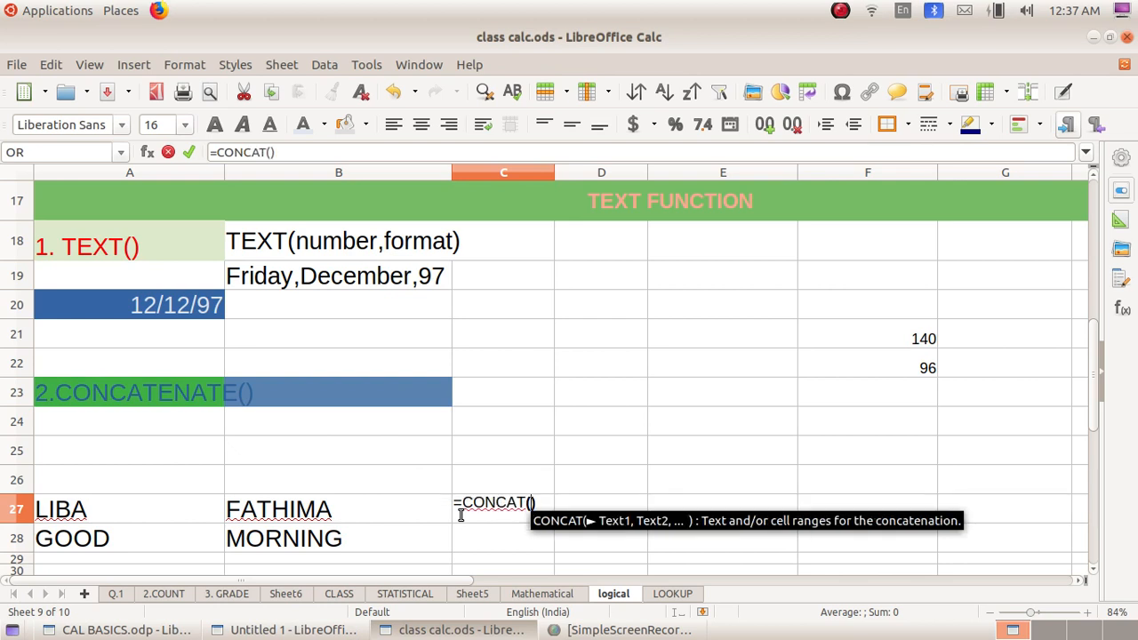
pyautogui.click(131, 515)
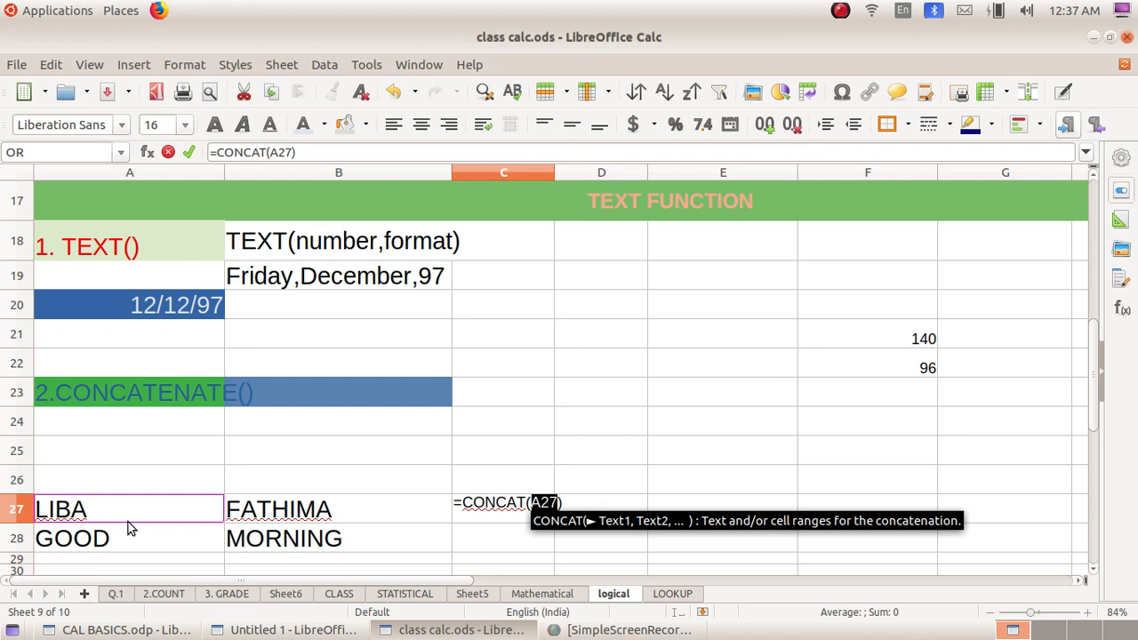
pyautogui.write(',')
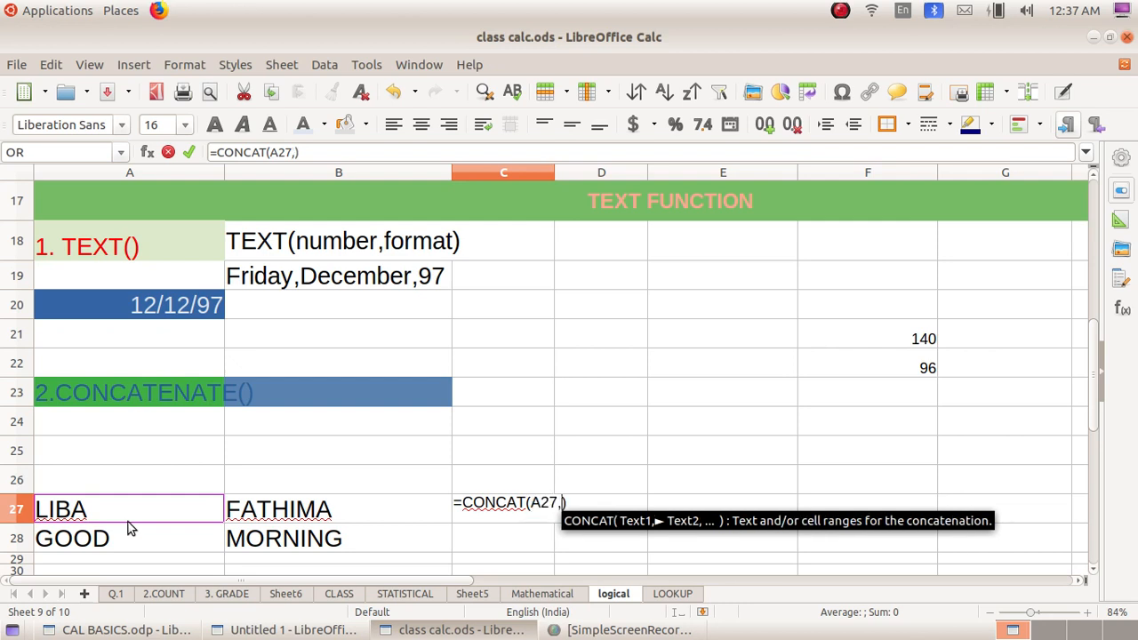
pyautogui.click(281, 518)
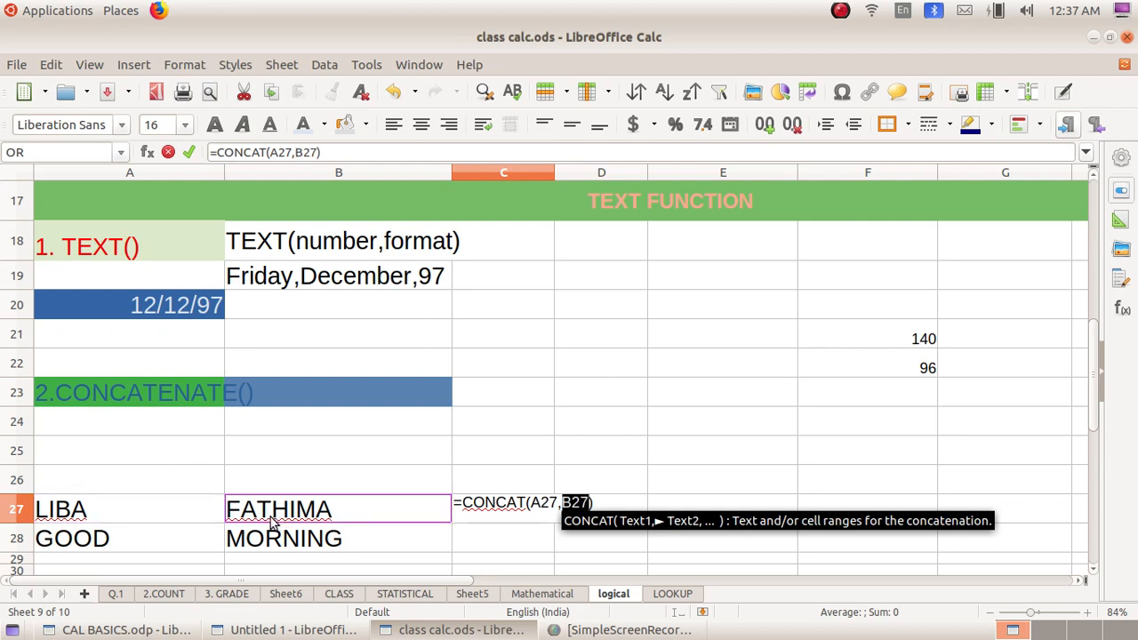
pyautogui.click(324, 153)
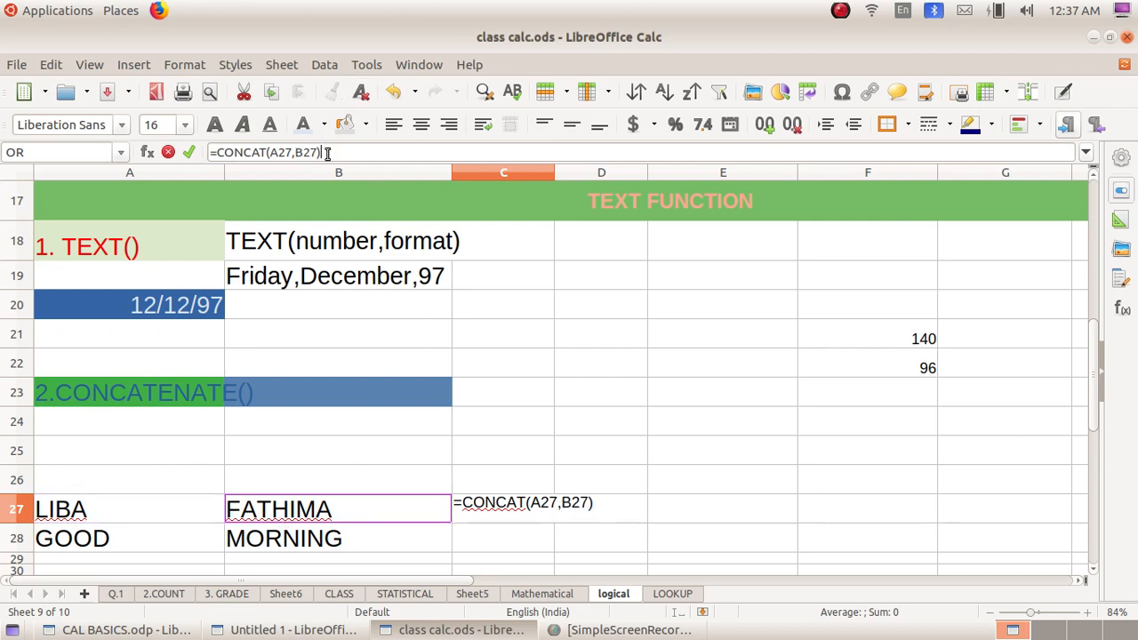
pyautogui.press('Return')
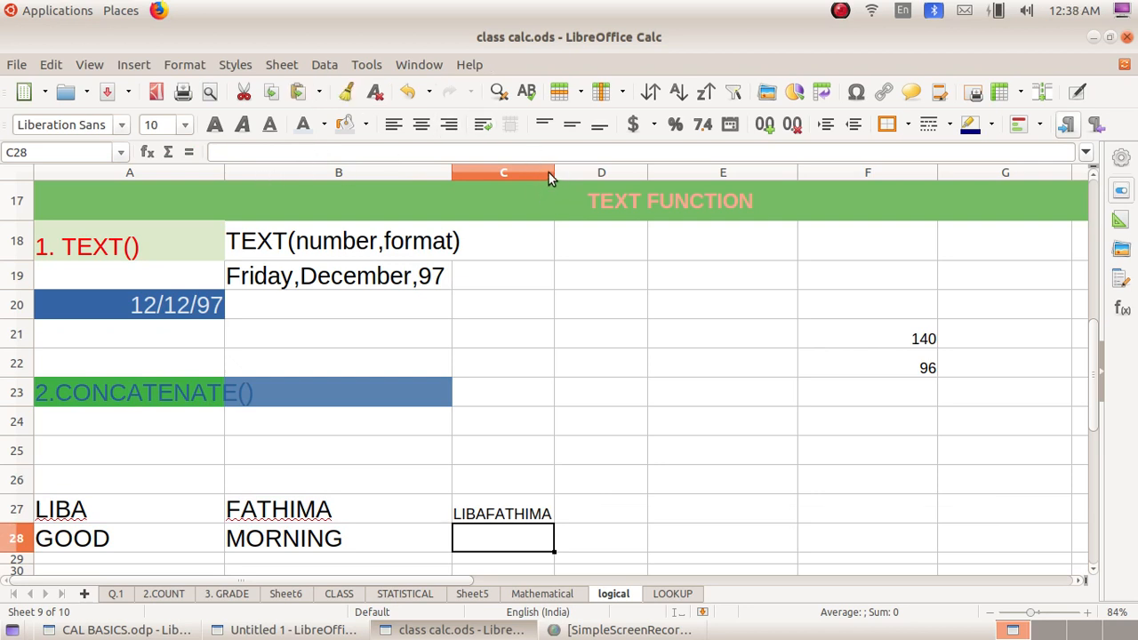
pyautogui.moveTo(554, 173); pyautogui.dragTo(602, 178)
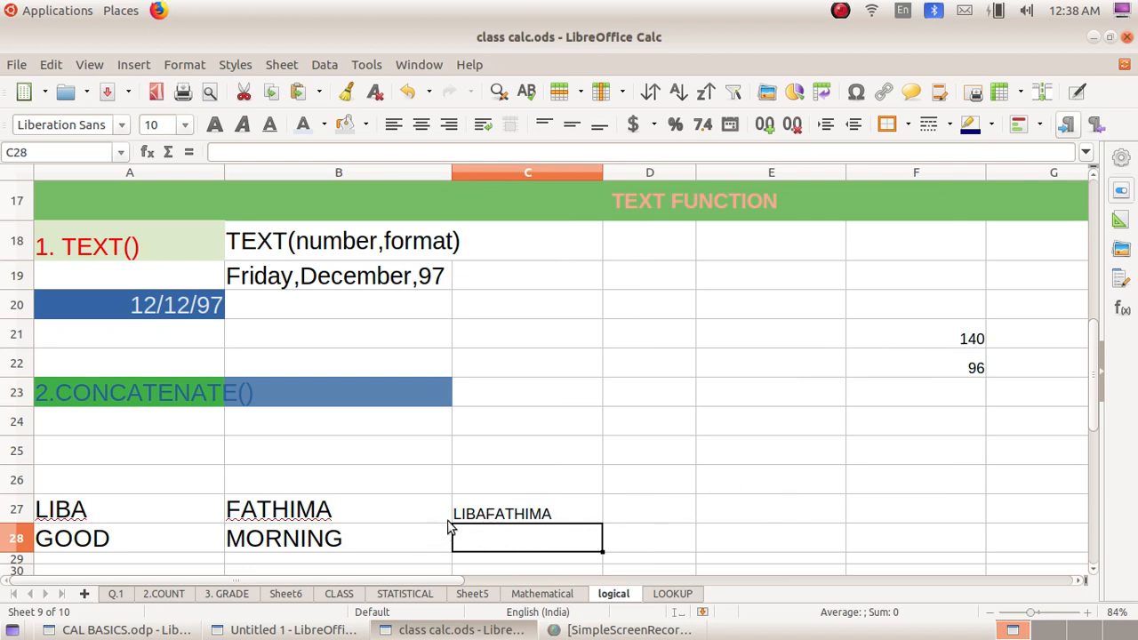
pyautogui.click(481, 516)
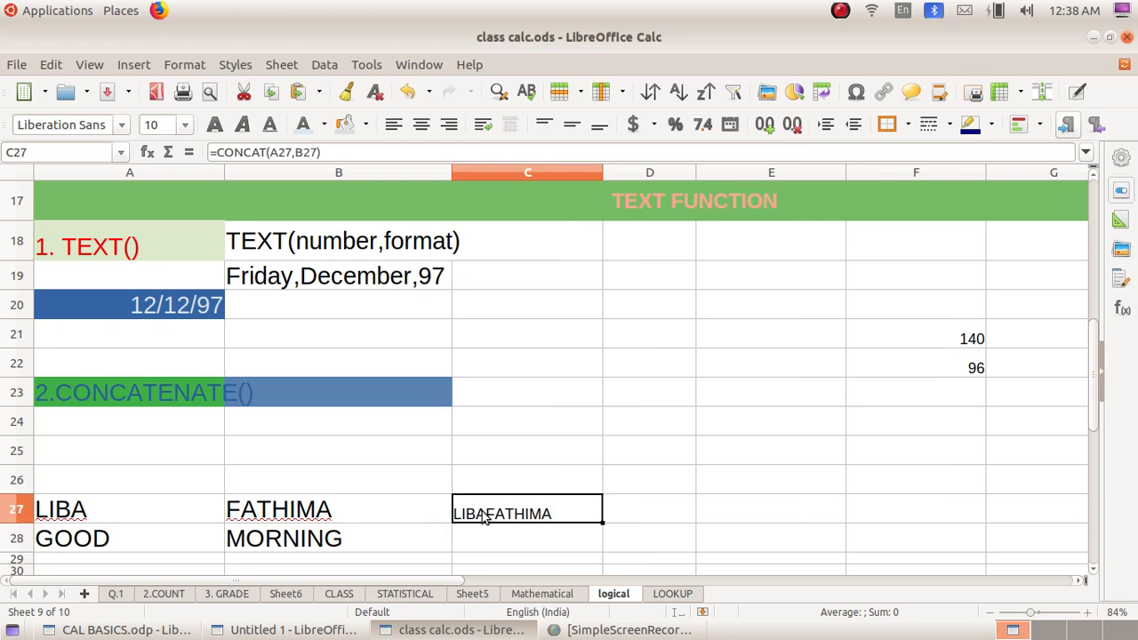
pyautogui.click(339, 152)
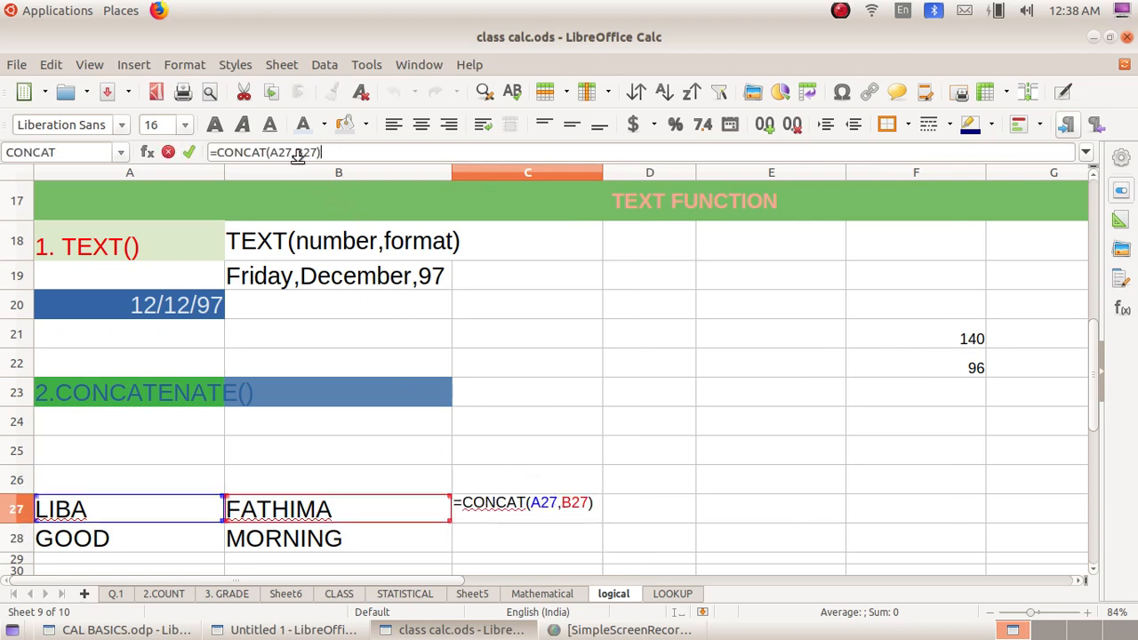
pyautogui.click(511, 528)
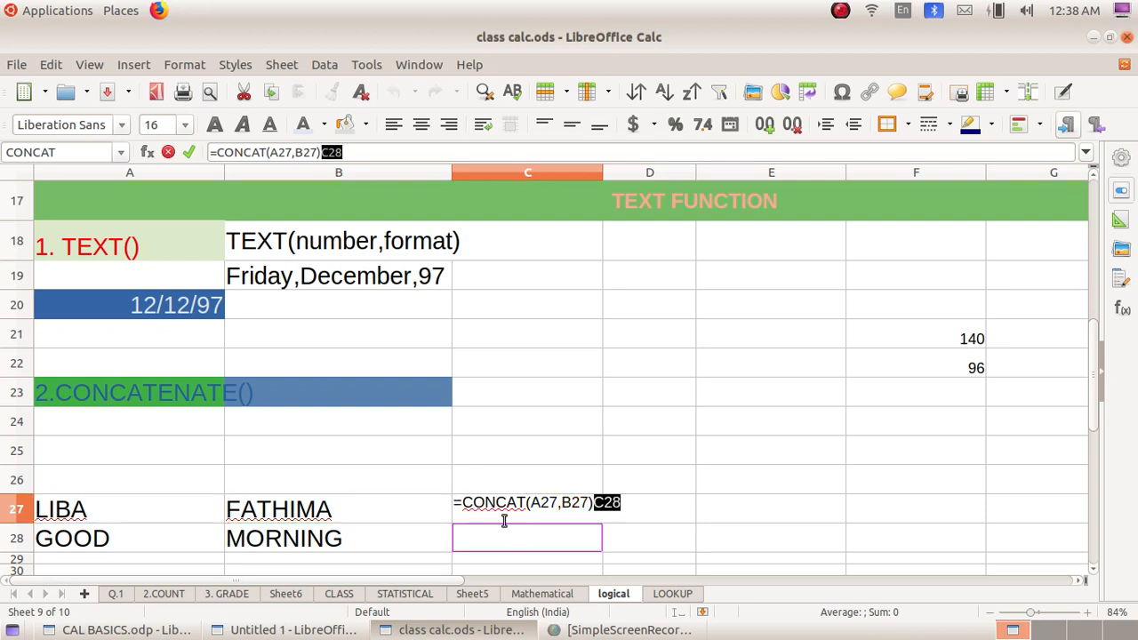
pyautogui.click(348, 152)
pyautogui.press('BackSpace')
pyautogui.press('BackSpace')
pyautogui.press('BackSpace')
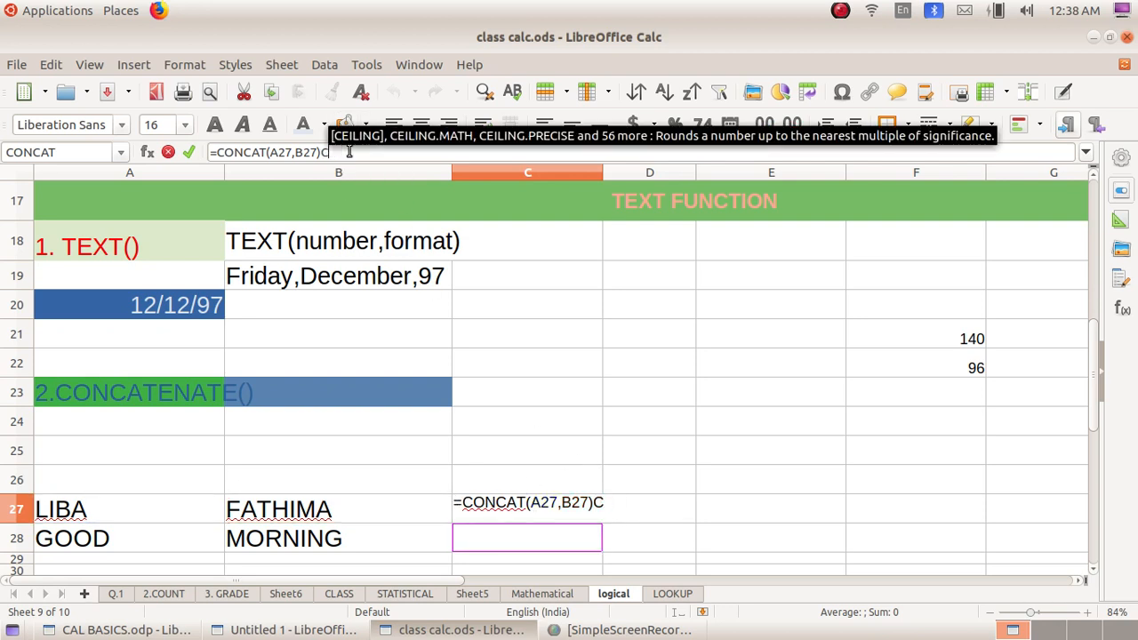
pyautogui.press('Return')
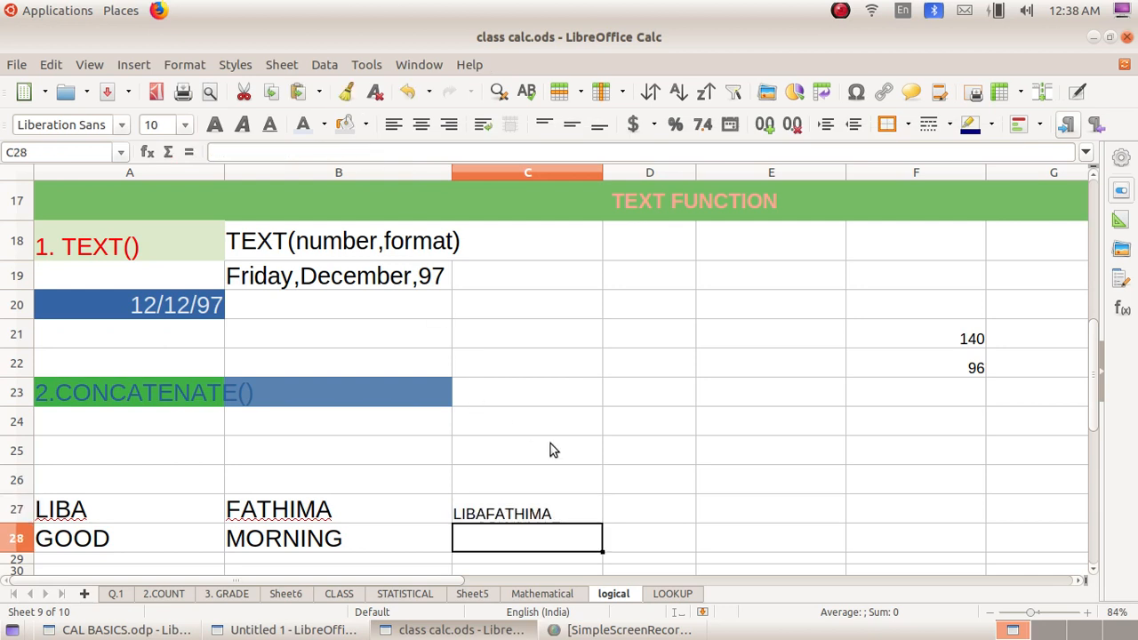
# Step: Set the font size of C27 to 26 and widen column C until the joined text fits
pyautogui.click(572, 512)
pyautogui.click(185, 124)
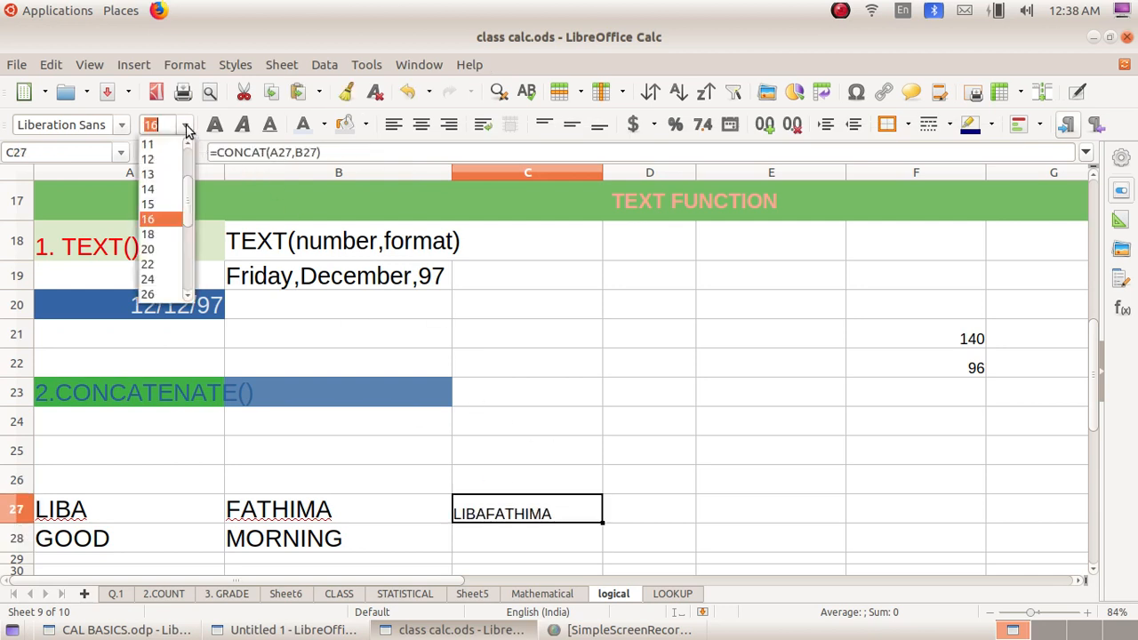
pyautogui.click(171, 294)
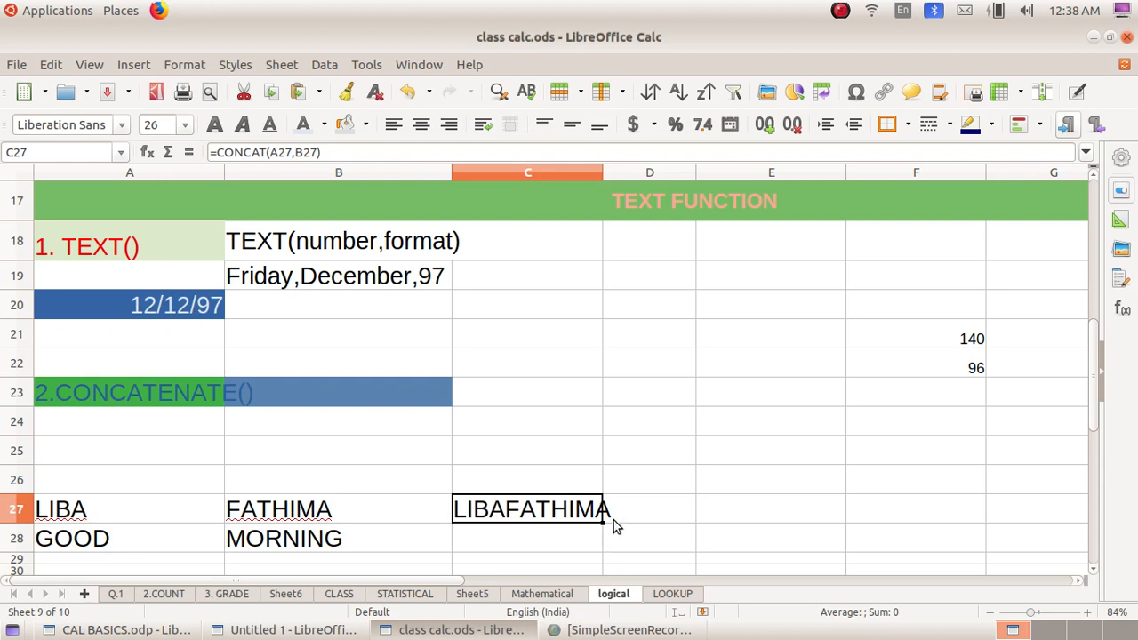
pyautogui.moveTo(607, 175); pyautogui.dragTo(639, 175)
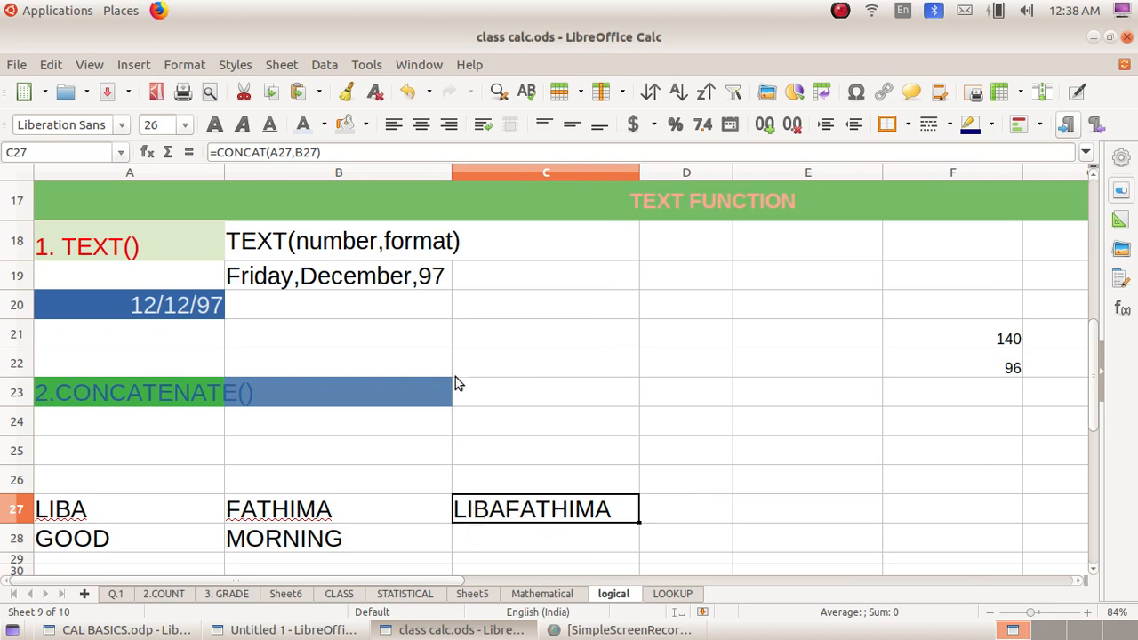
# Step: Insert a quoted two-space separator between A27 and B27 in the C27 formula, giving =CONCAT(A27," ",B27)
pyautogui.click(334, 152)
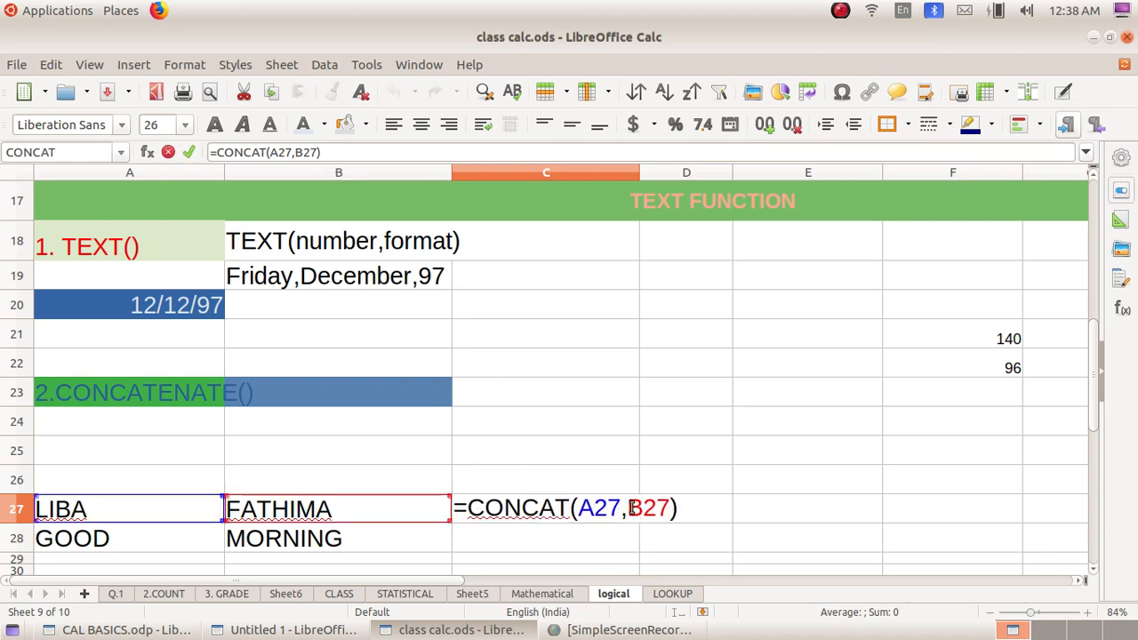
pyautogui.click(673, 508)
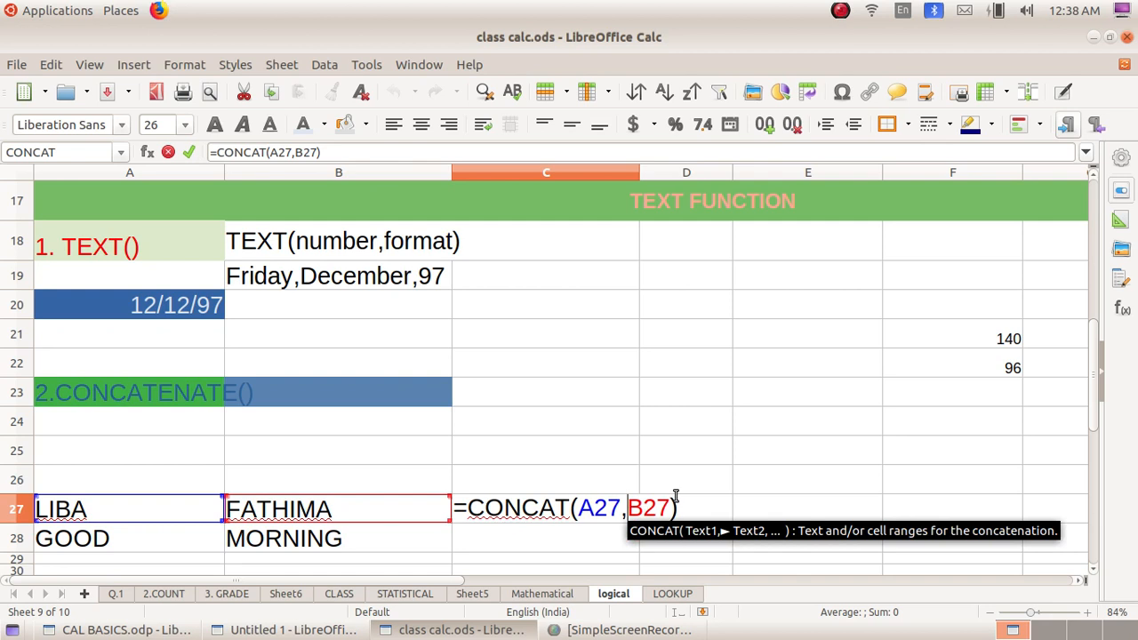
pyautogui.write('" ')
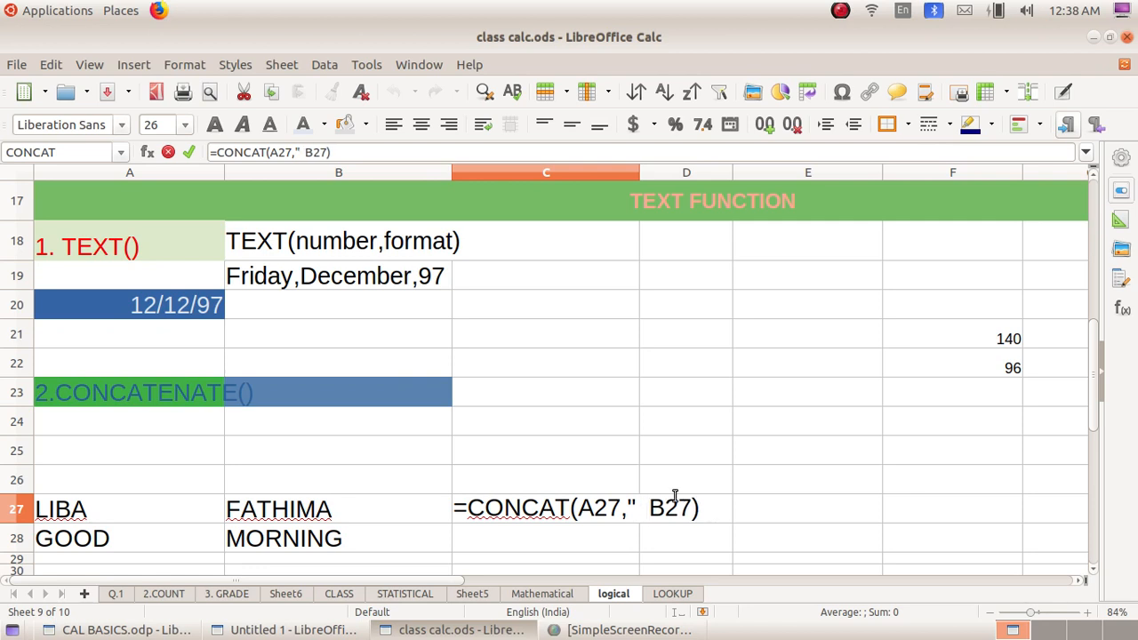
pyautogui.write(' ",')
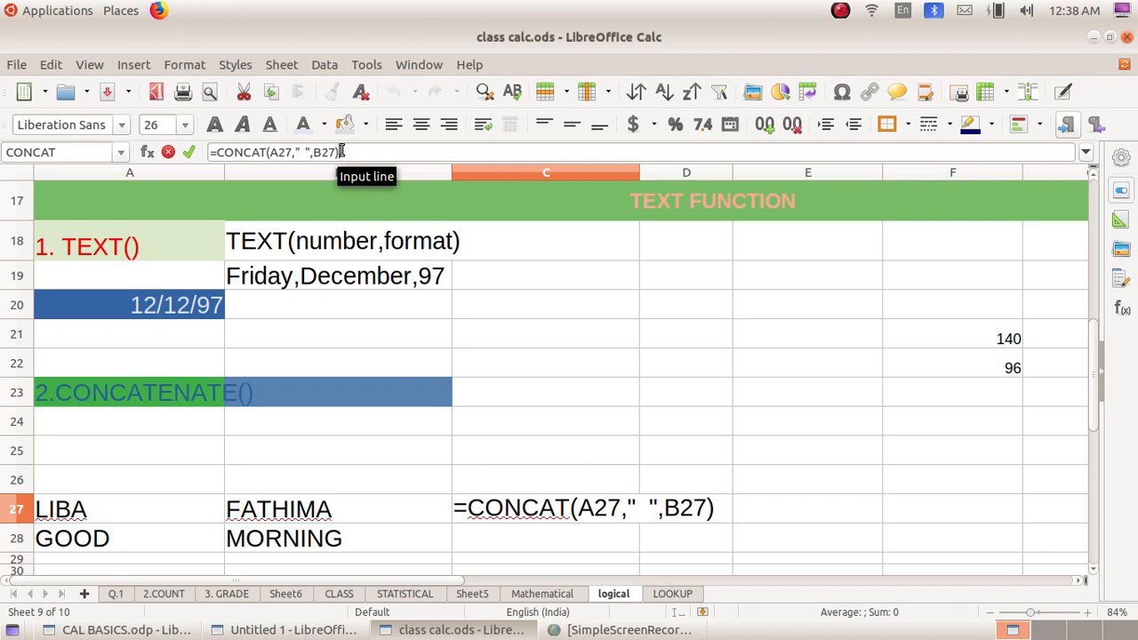
pyautogui.press('Return')
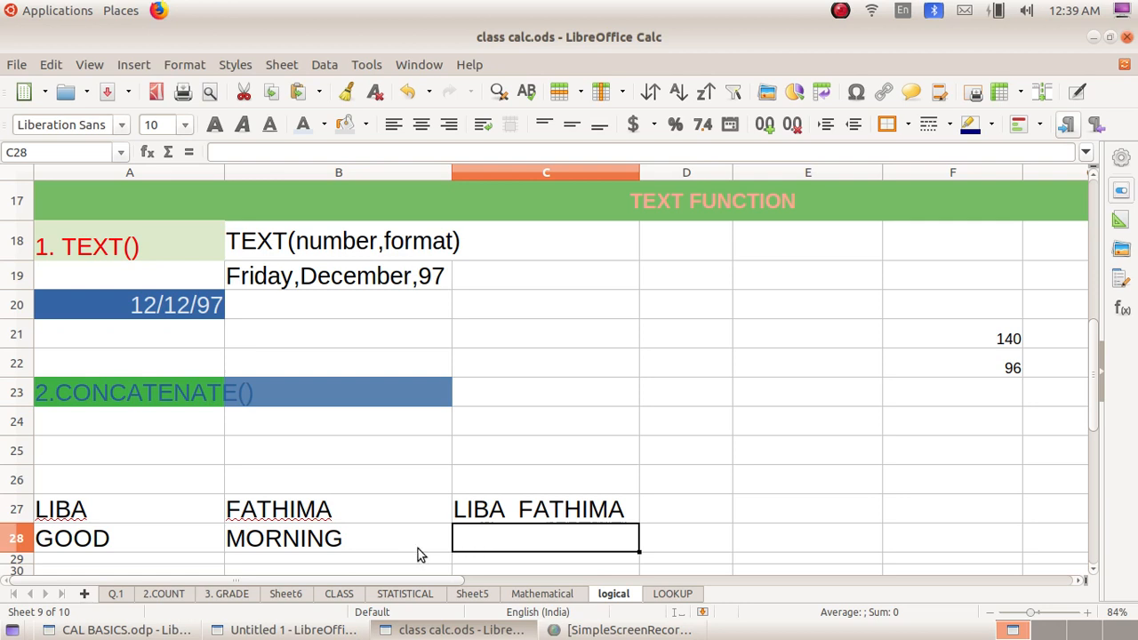
pyautogui.write('C')
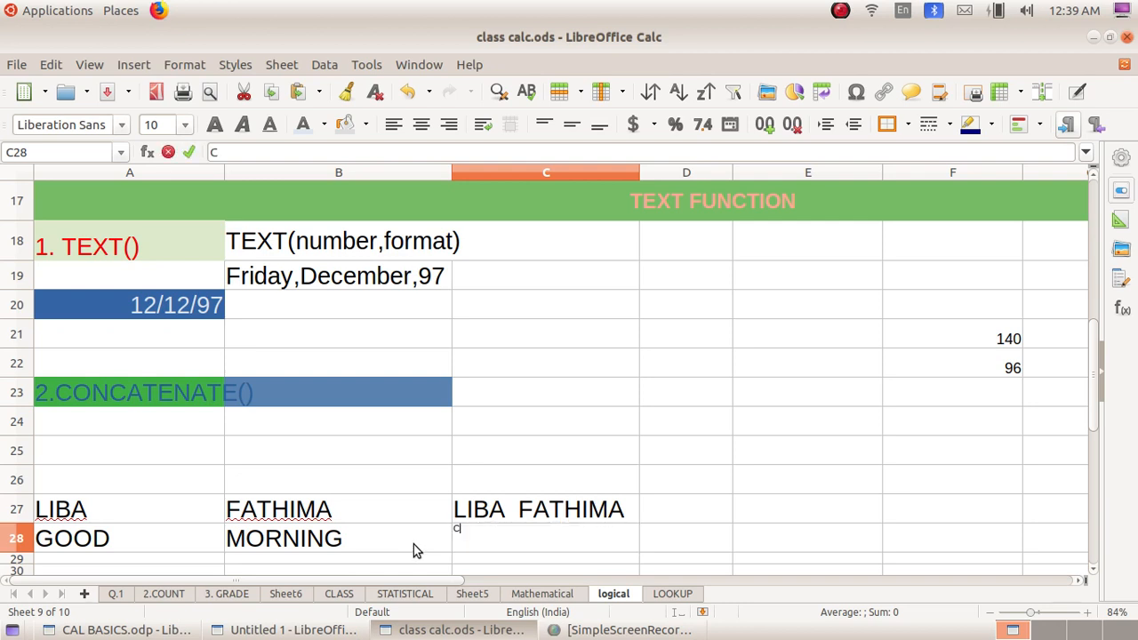
pyautogui.write('ON')
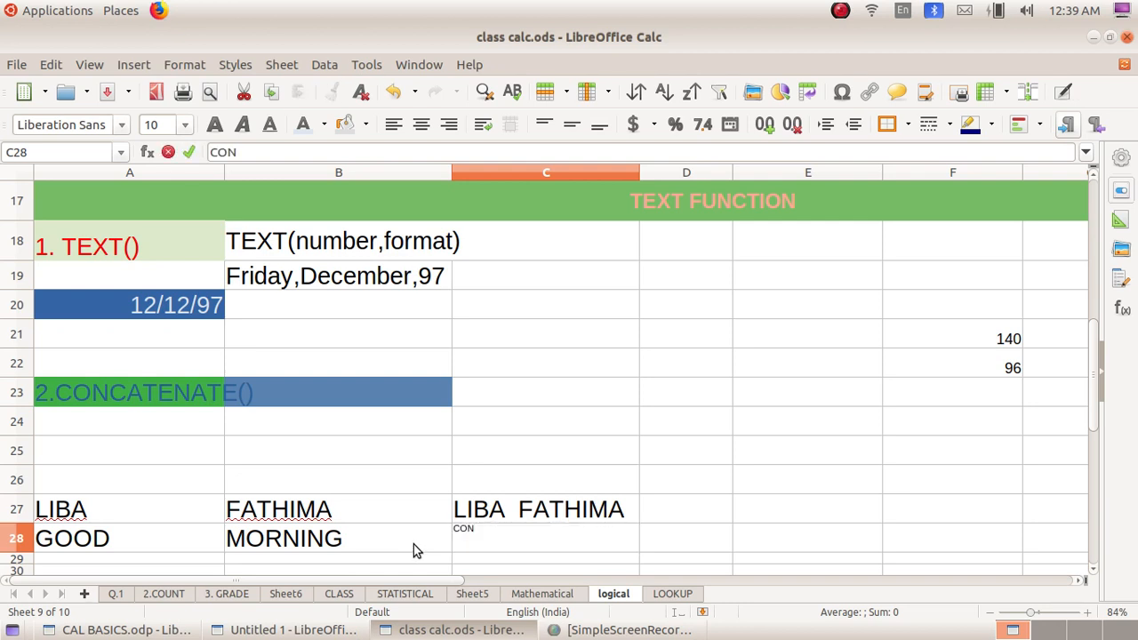
pyautogui.press('BackSpace')
pyautogui.press('BackSpace')
pyautogui.press('BackSpace')
# Step: Join the two words of row 28 in C28 with =CONCAT(A28," ",B28), accepting the proposed formula correction
pyautogui.write('=C')
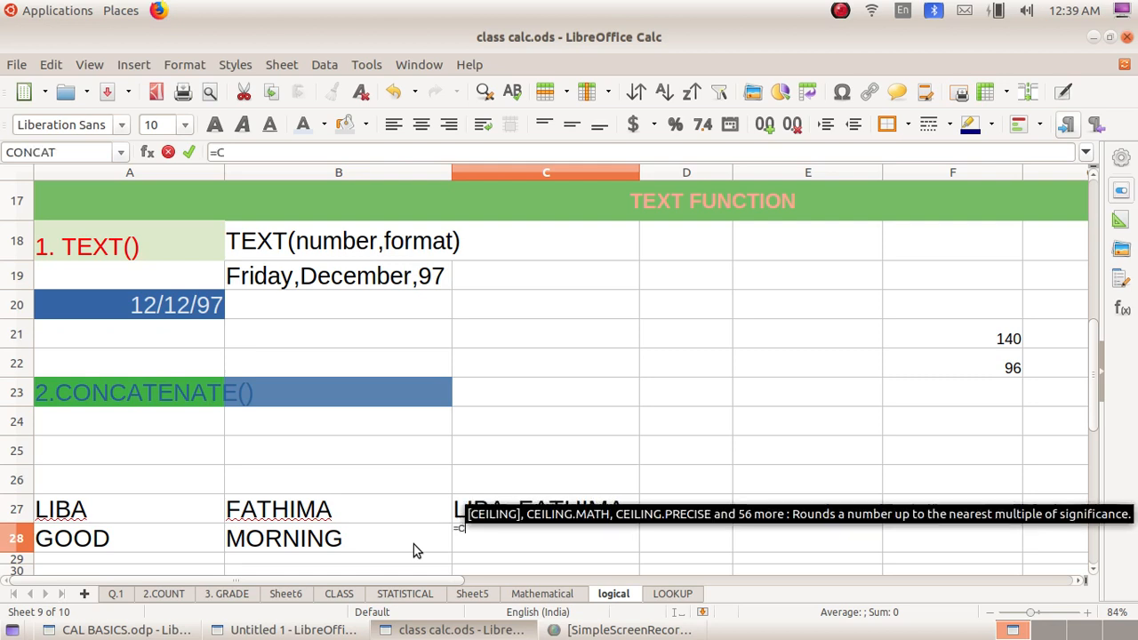
pyautogui.write('O')
pyautogui.press('Return')
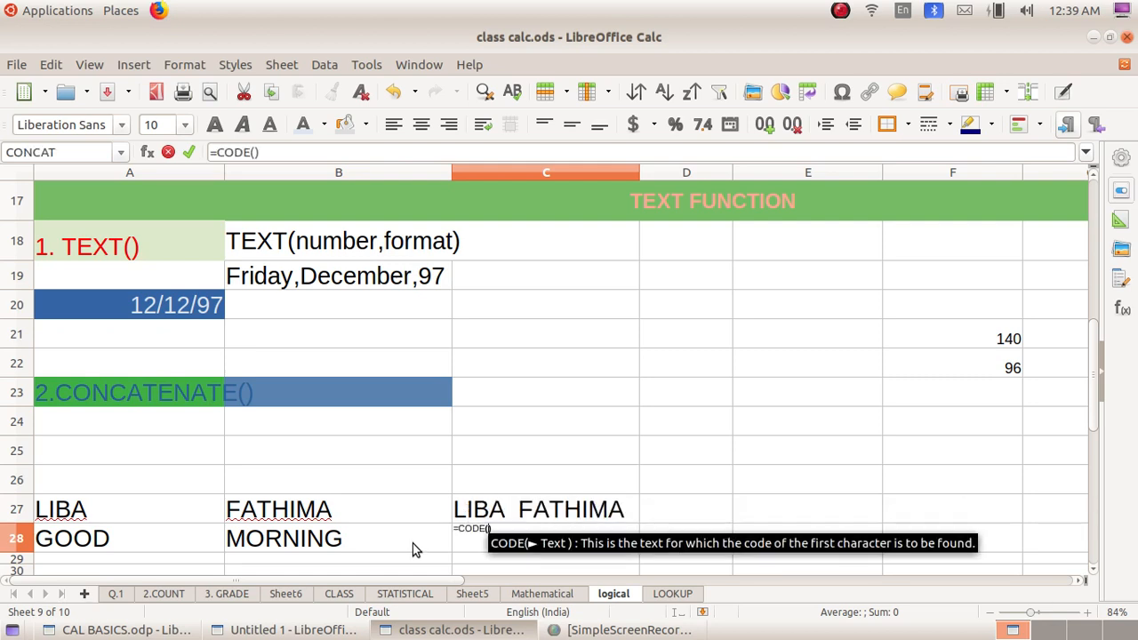
pyautogui.press('BackSpace')
pyautogui.press('BackSpace')
pyautogui.press('BackSpace')
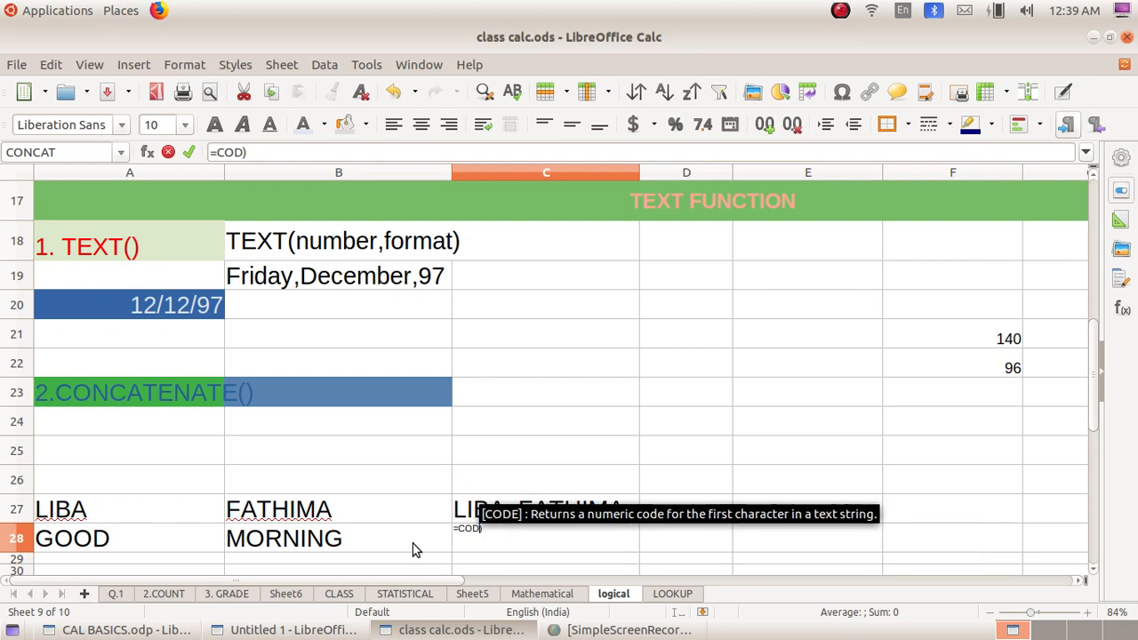
pyautogui.write('NC')
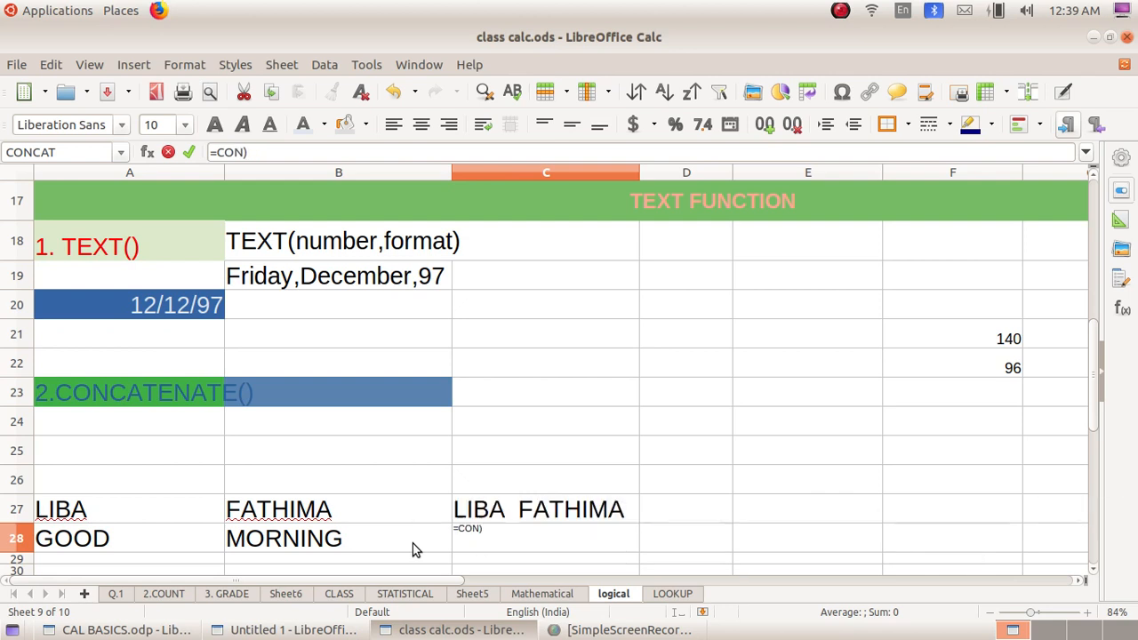
pyautogui.press('Return')
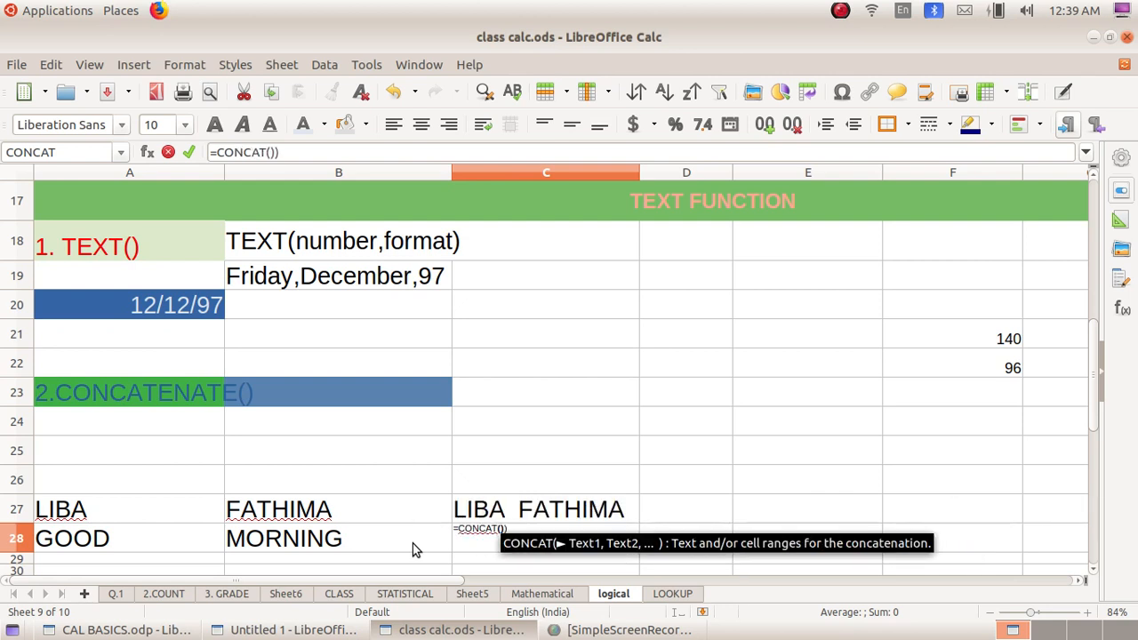
pyautogui.click(107, 541)
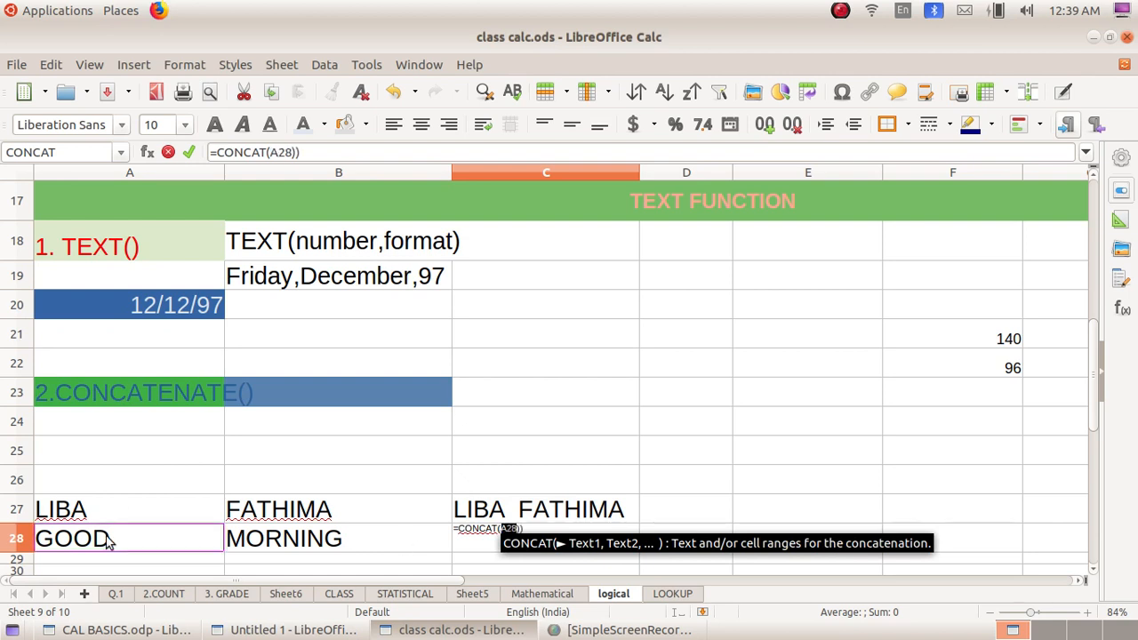
pyautogui.write(',')
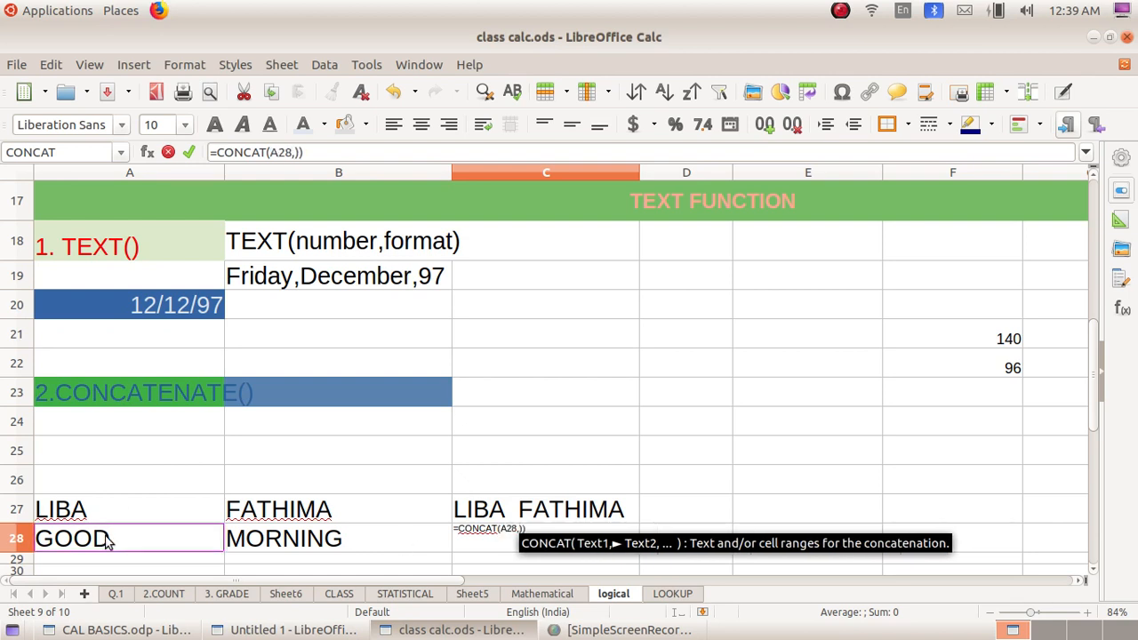
pyautogui.write('" "')
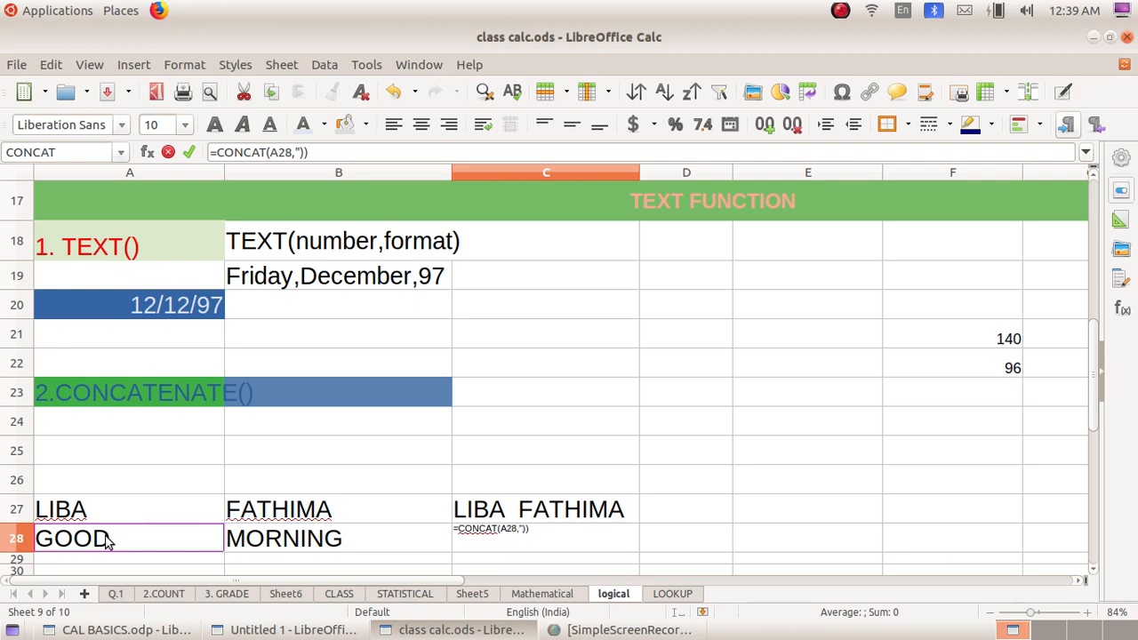
pyautogui.write(',')
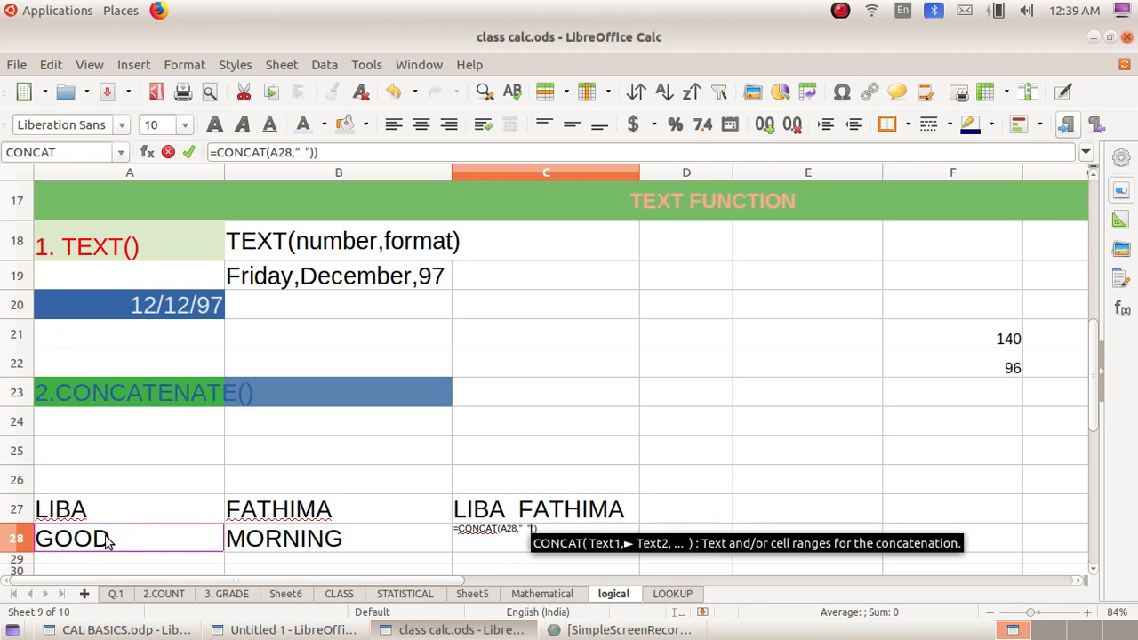
pyautogui.click(264, 553)
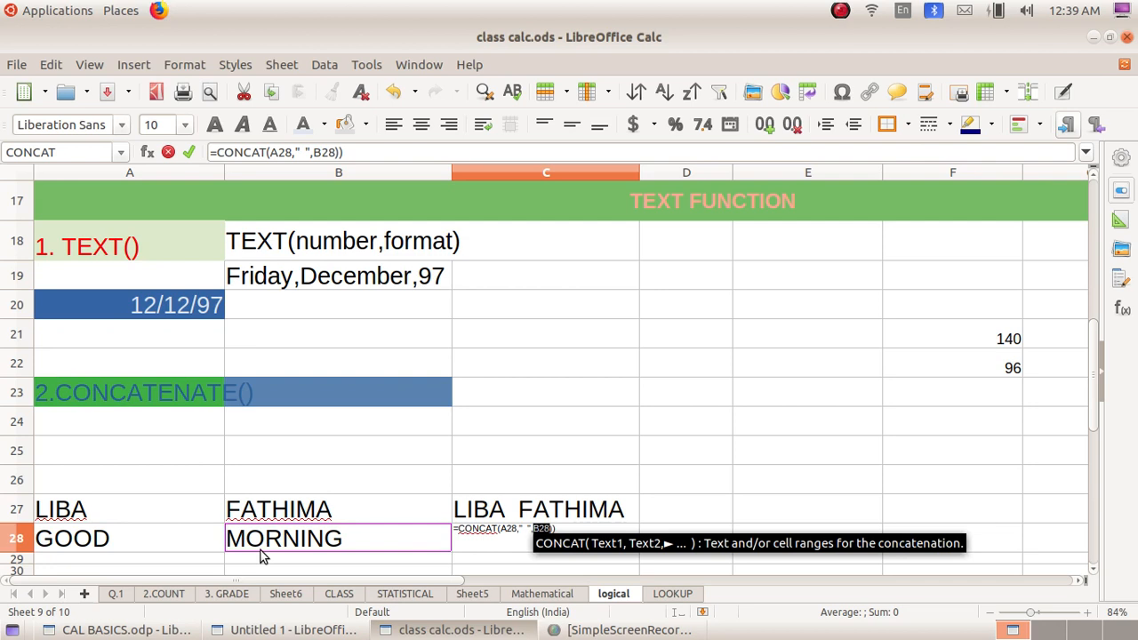
pyautogui.write(')')
pyautogui.press('Return')
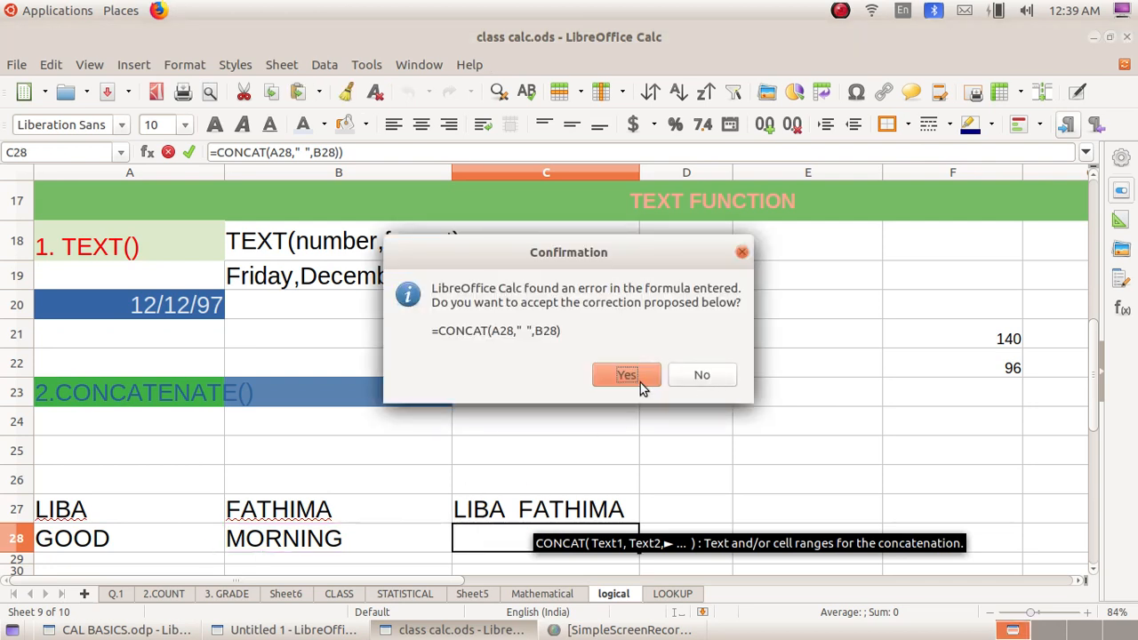
pyautogui.click(627, 375)
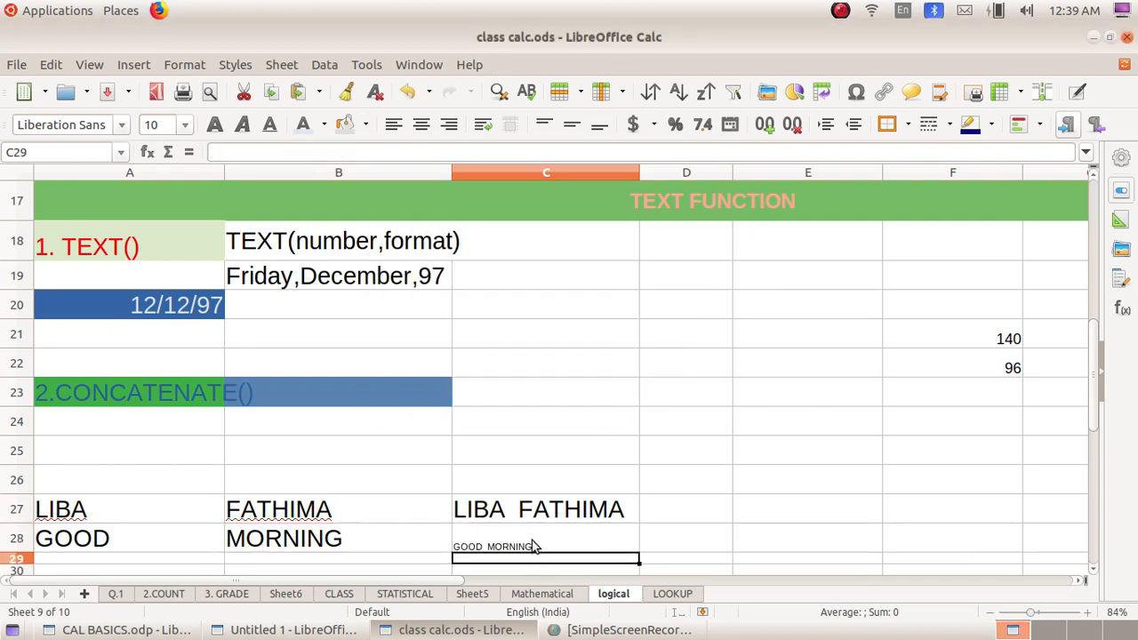
# Step: Set the font size of the joined text in C28 to 36
pyautogui.click(185, 125)
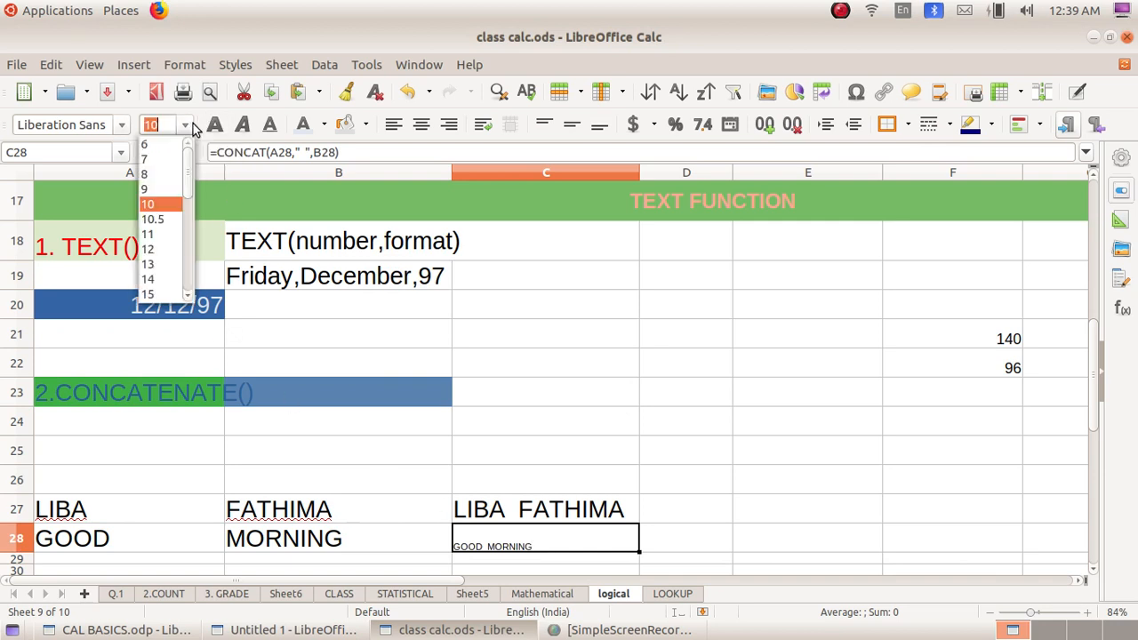
pyautogui.moveTo(190, 183); pyautogui.dragTo(183, 239)
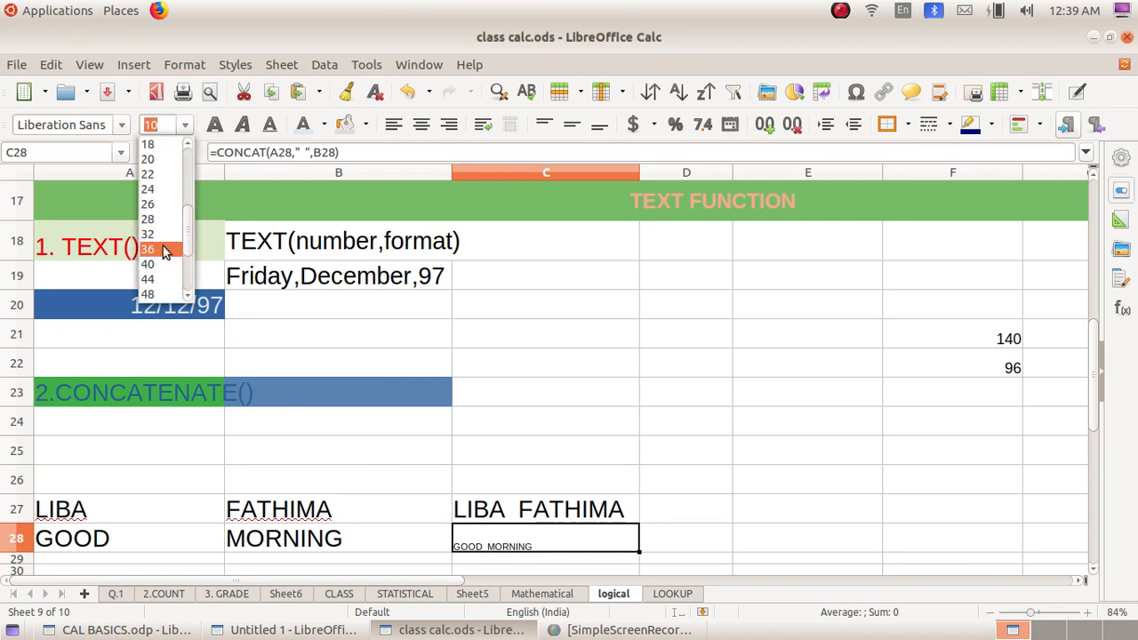
pyautogui.click(161, 247)
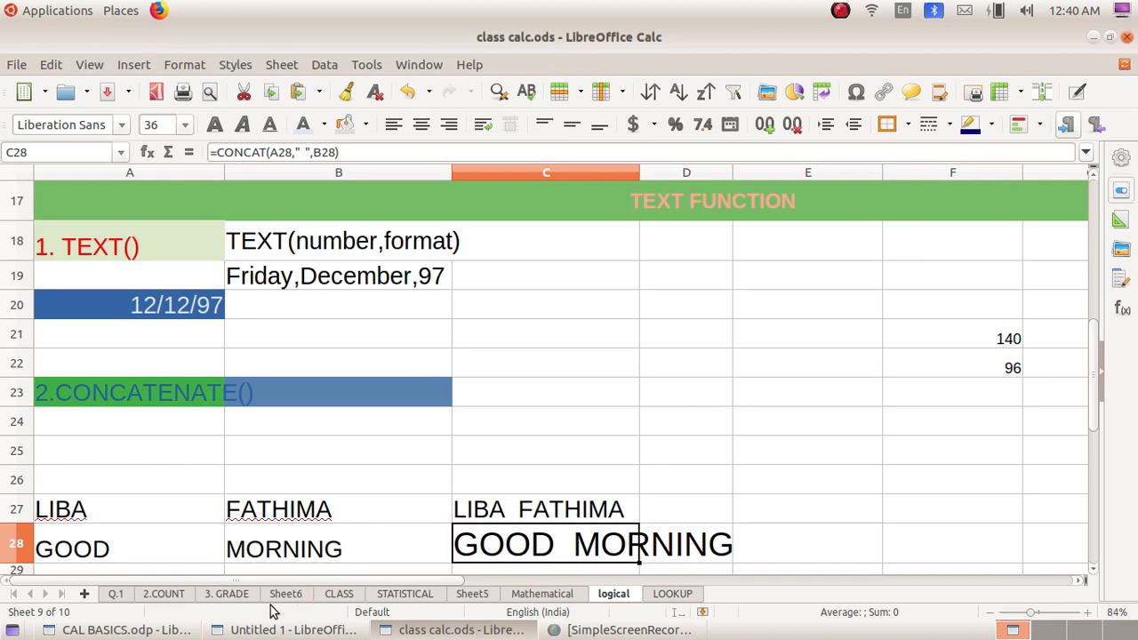
# Step: Switch to the Impress presentation to review the VLOOKUP slide, and inspect the formula in C7 of the LOOKUP sheet in Calc
pyautogui.click(214, 633)
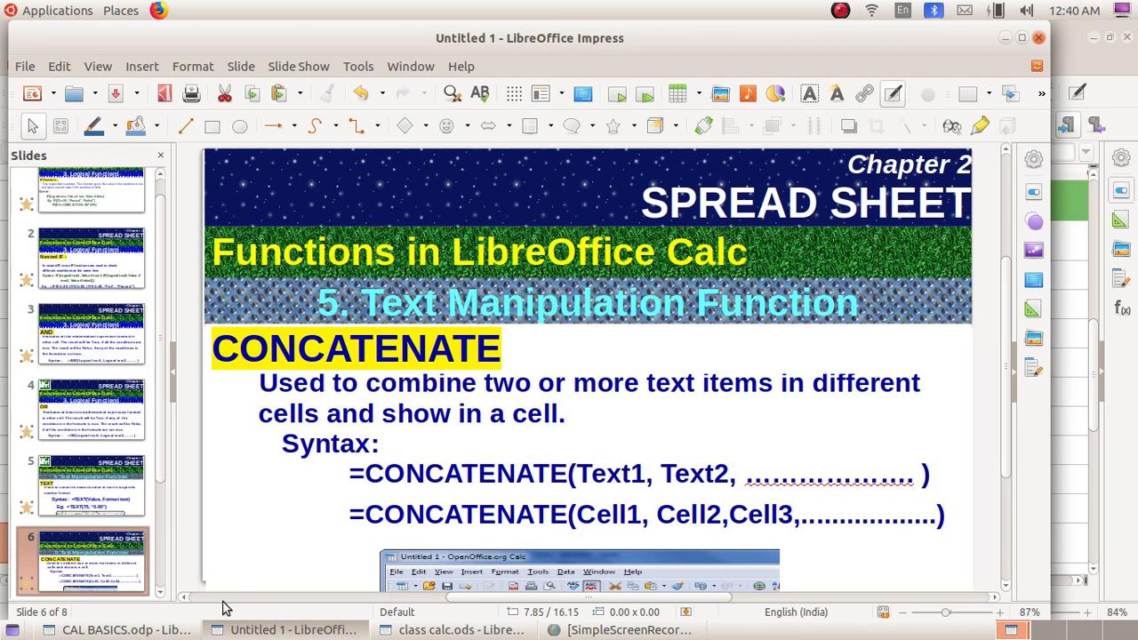
pyautogui.press('pagedown')
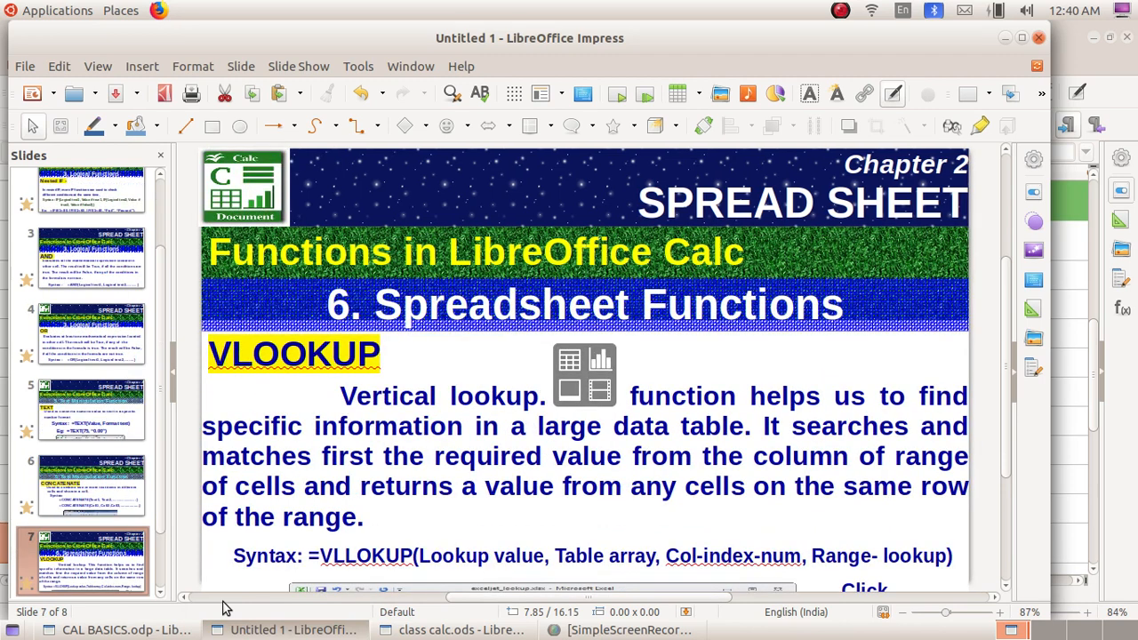
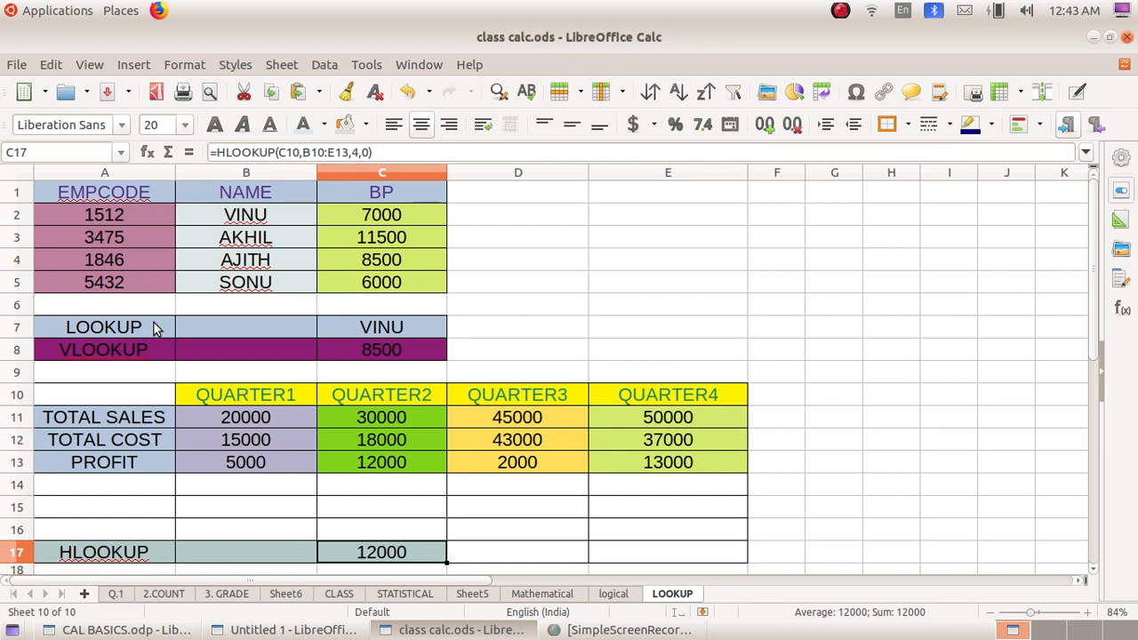
pyautogui.click(334, 328)
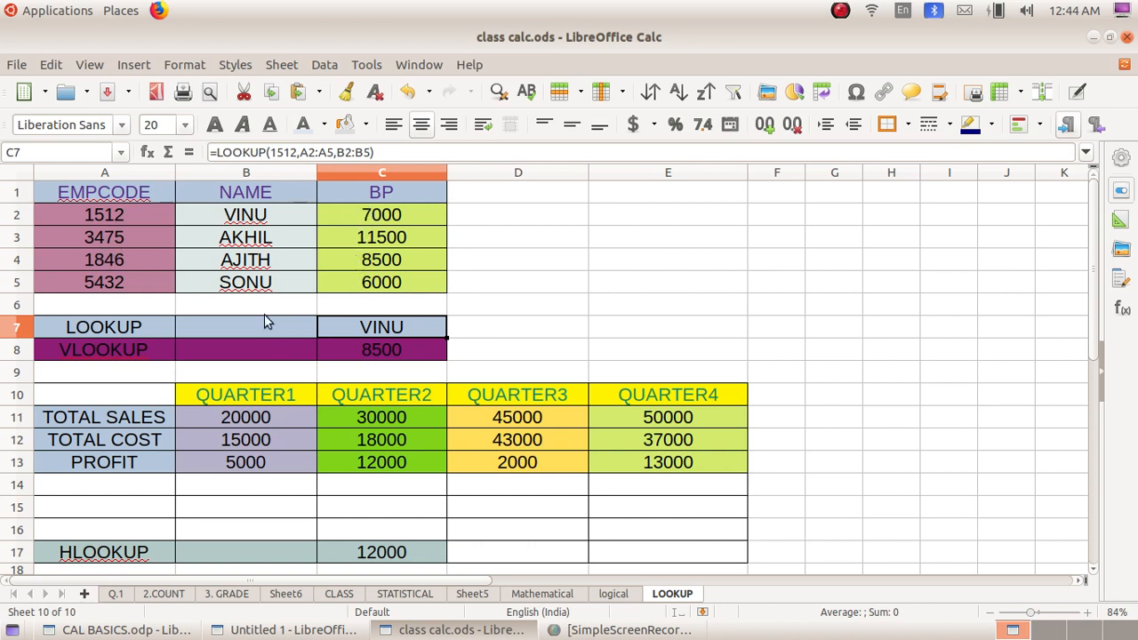
# Step: Look up the BP for employee code 1512 in D5 with =LOOKUP(1512,A2:A5,C2:C5), and compare it with the formula in C7
pyautogui.click(544, 286)
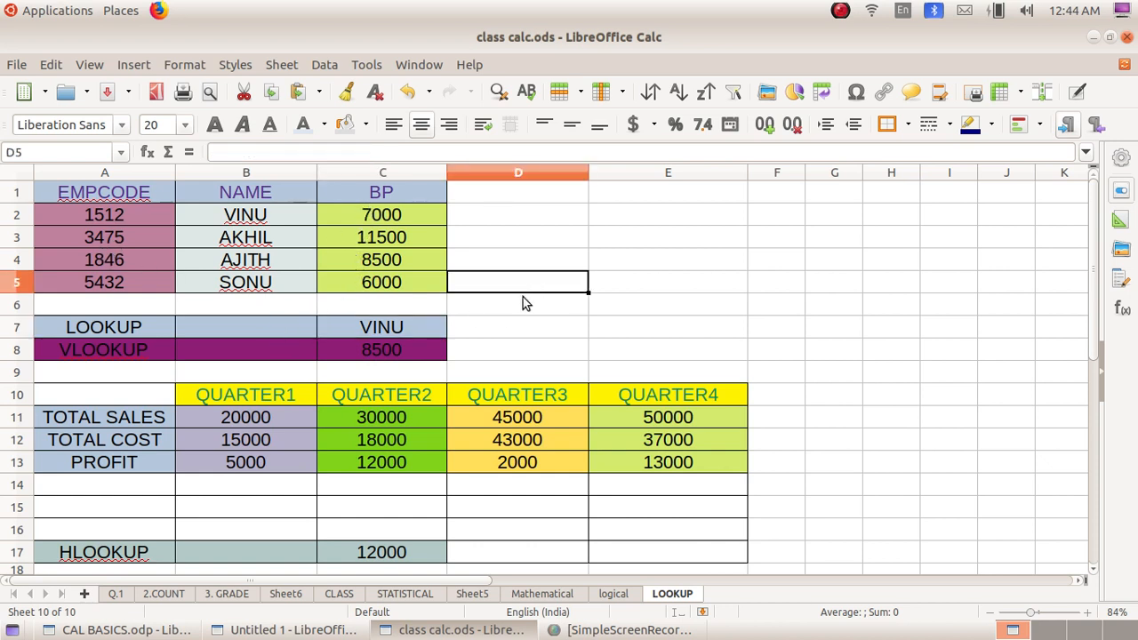
pyautogui.write('=')
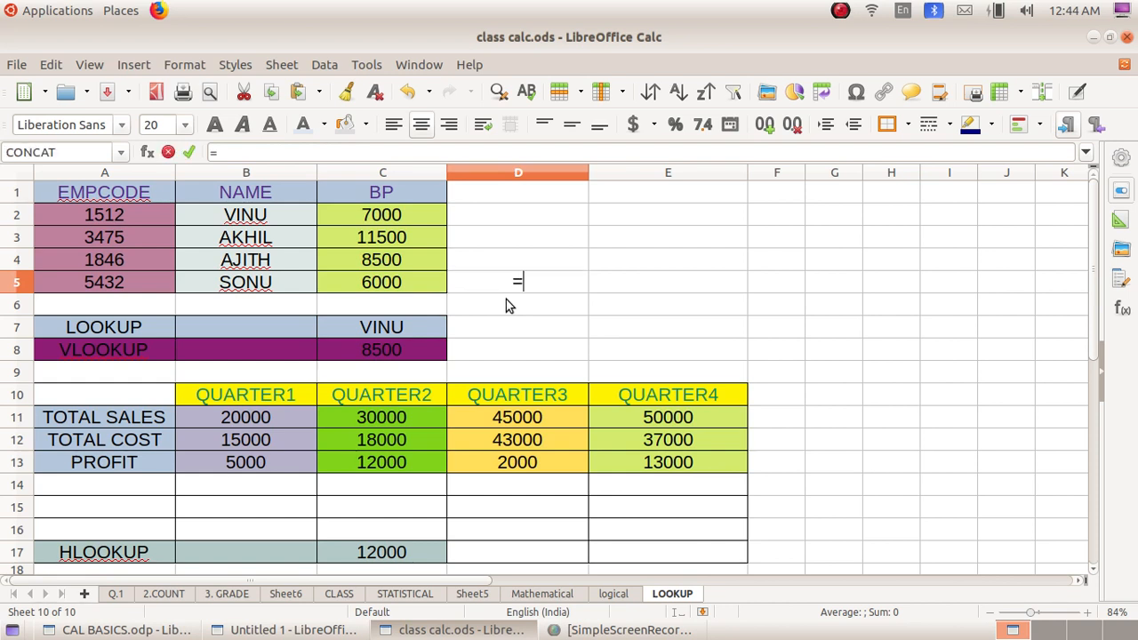
pyautogui.write('LO ')
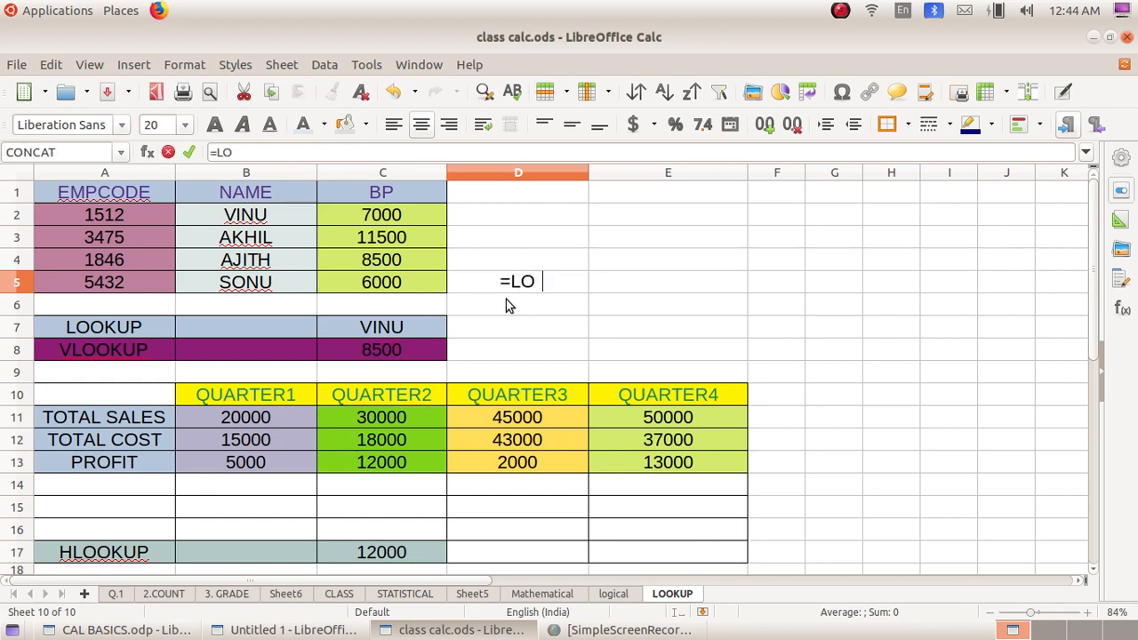
pyautogui.write('OK')
pyautogui.press('Return')
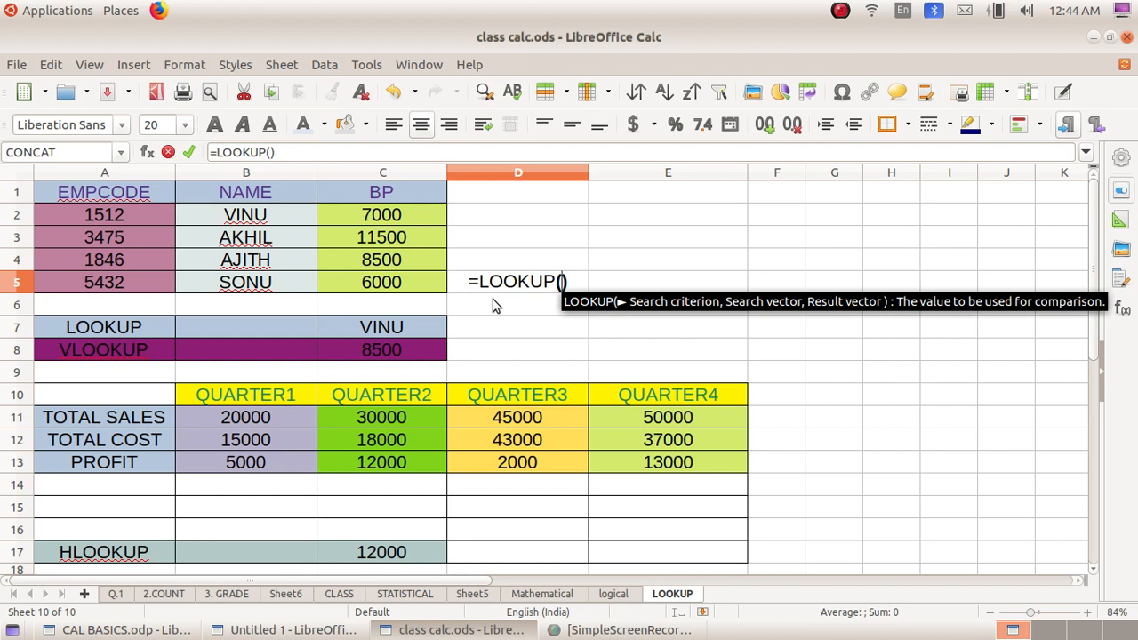
pyautogui.write('15')
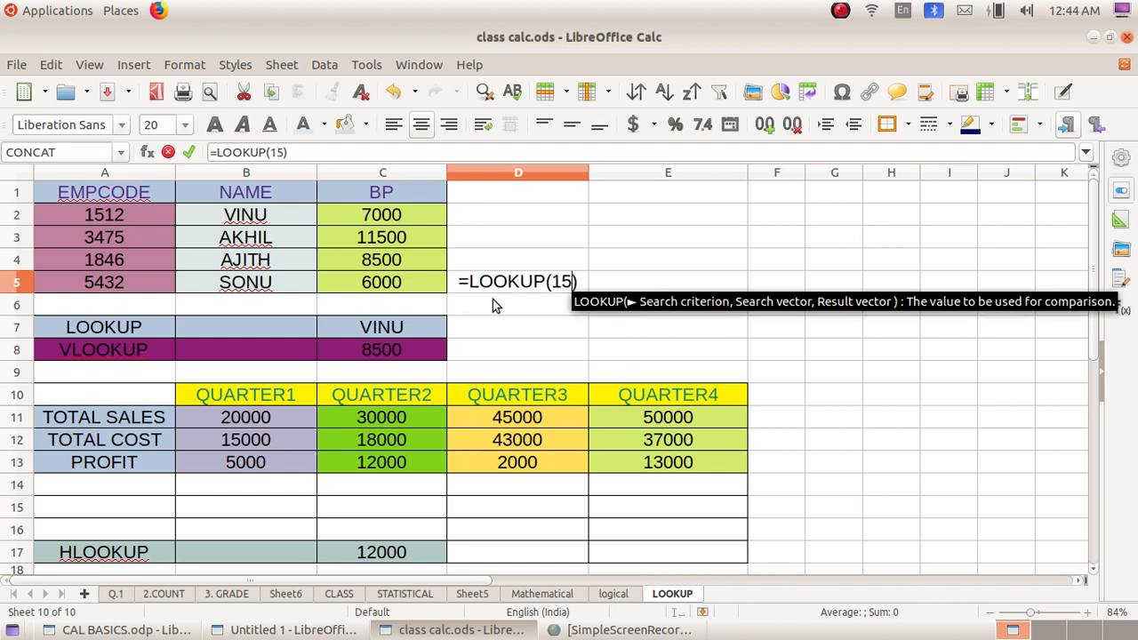
pyautogui.write('12')
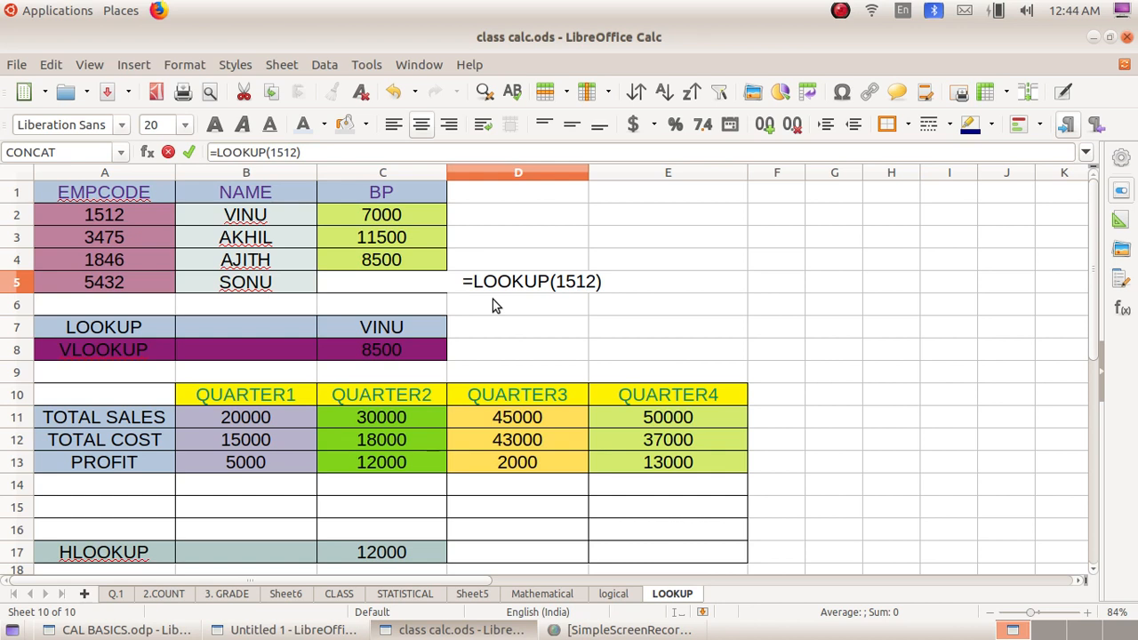
pyautogui.write(',')
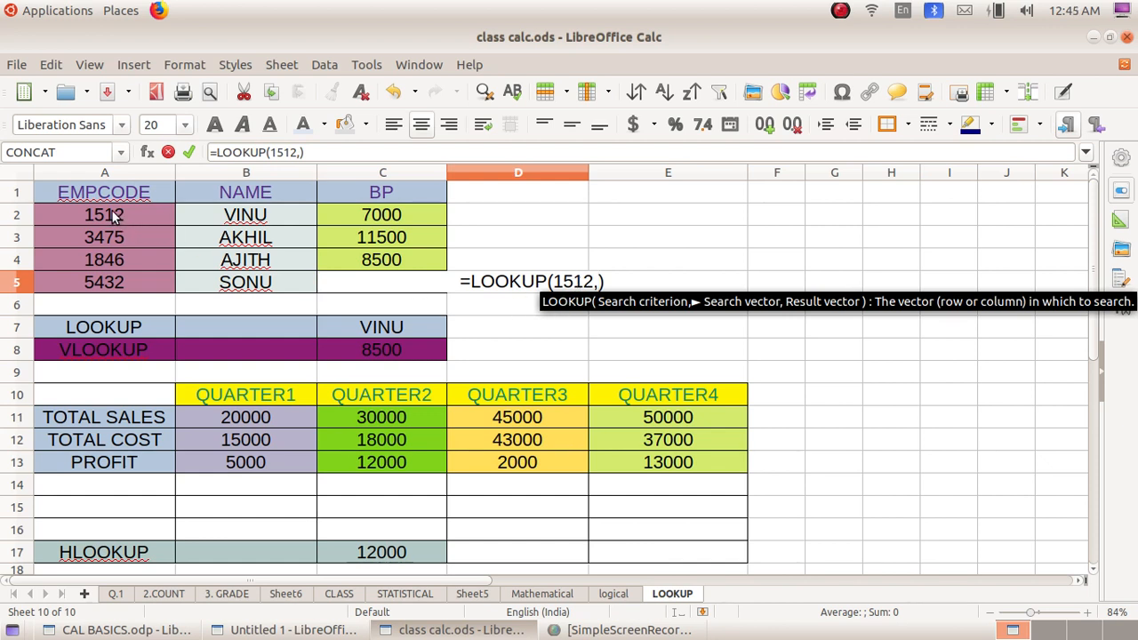
pyautogui.moveTo(111, 217); pyautogui.dragTo(96, 282)
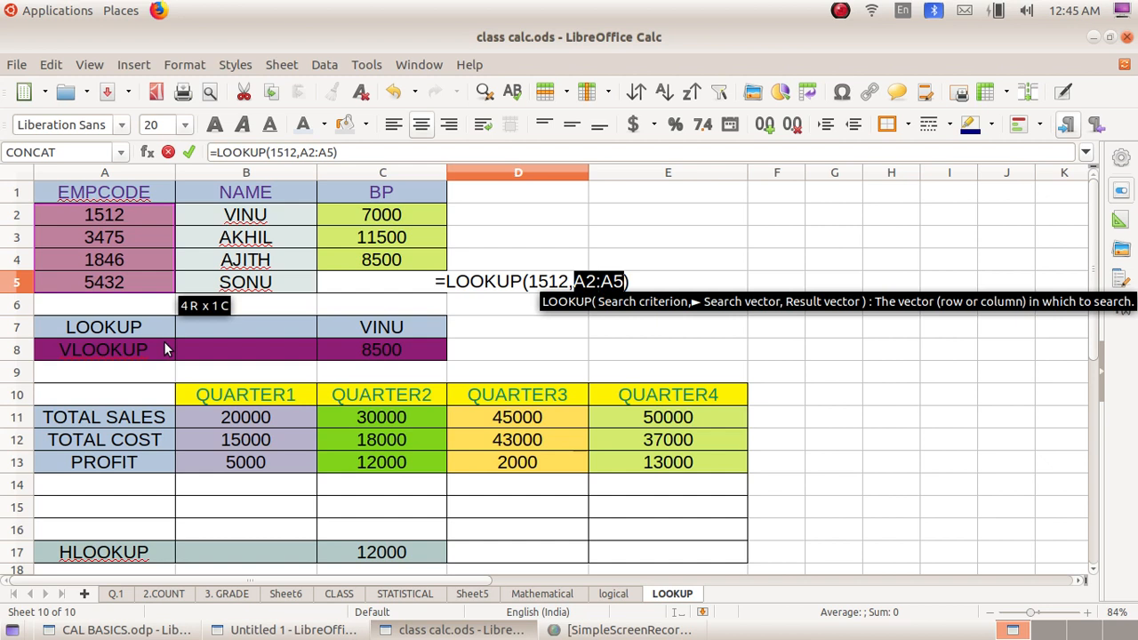
pyautogui.write(',')
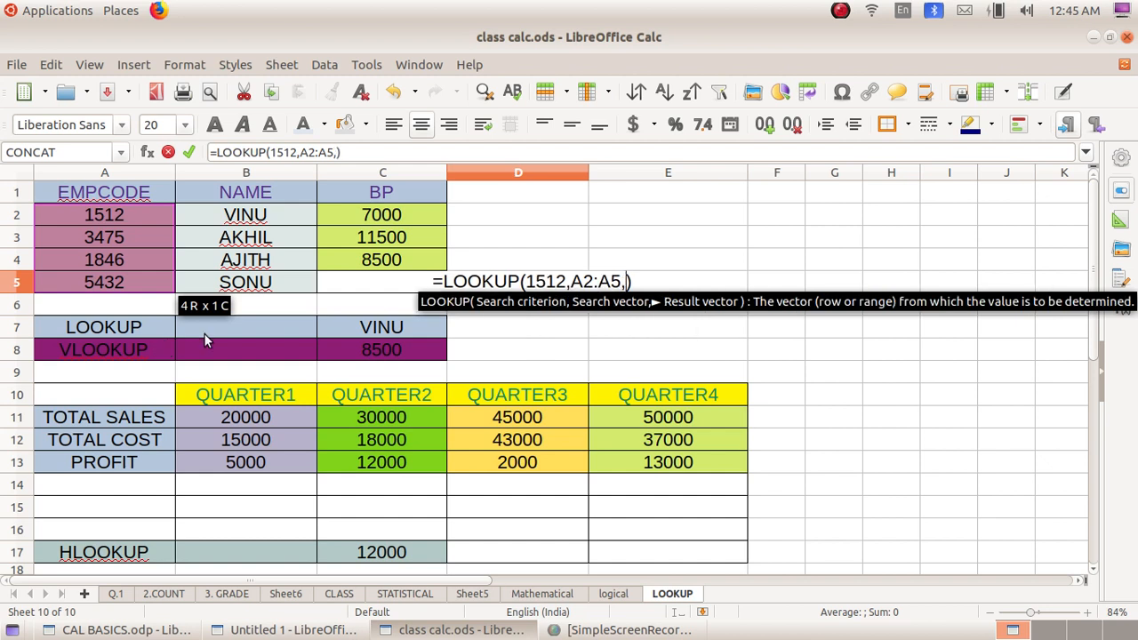
pyautogui.moveTo(354, 217); pyautogui.dragTo(366, 292)
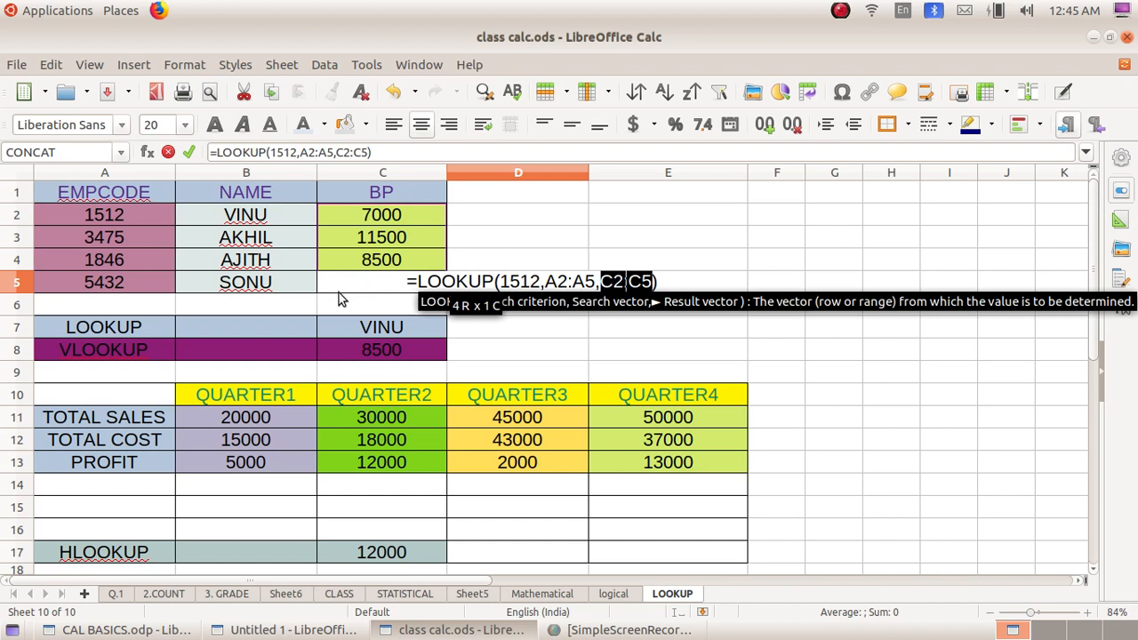
pyautogui.click(381, 154)
pyautogui.press('Return')
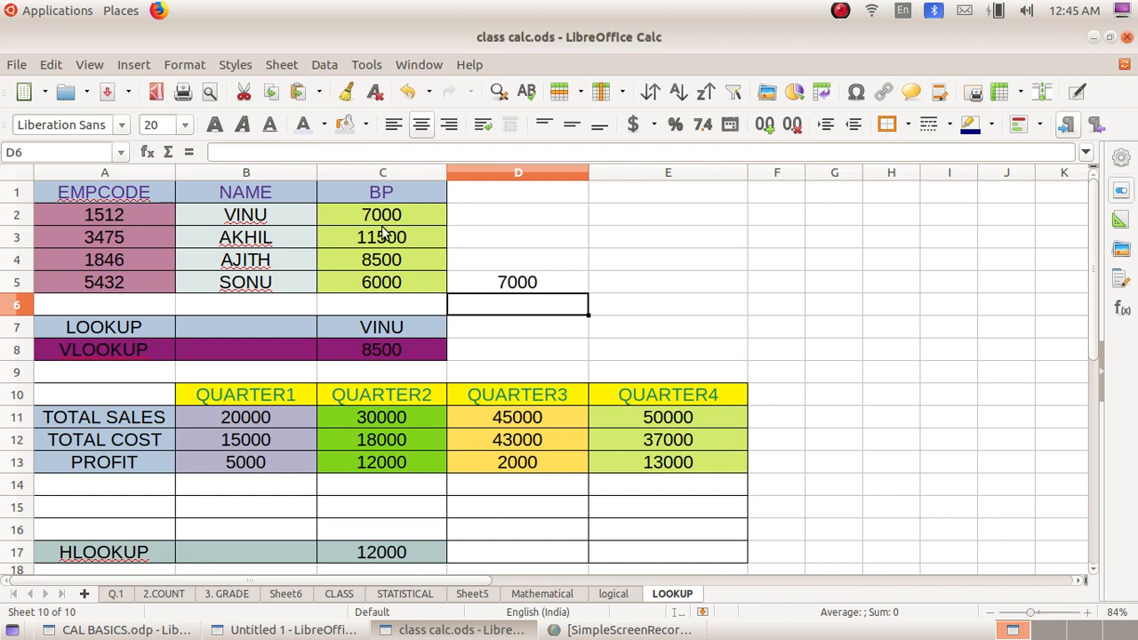
pyautogui.click(354, 330)
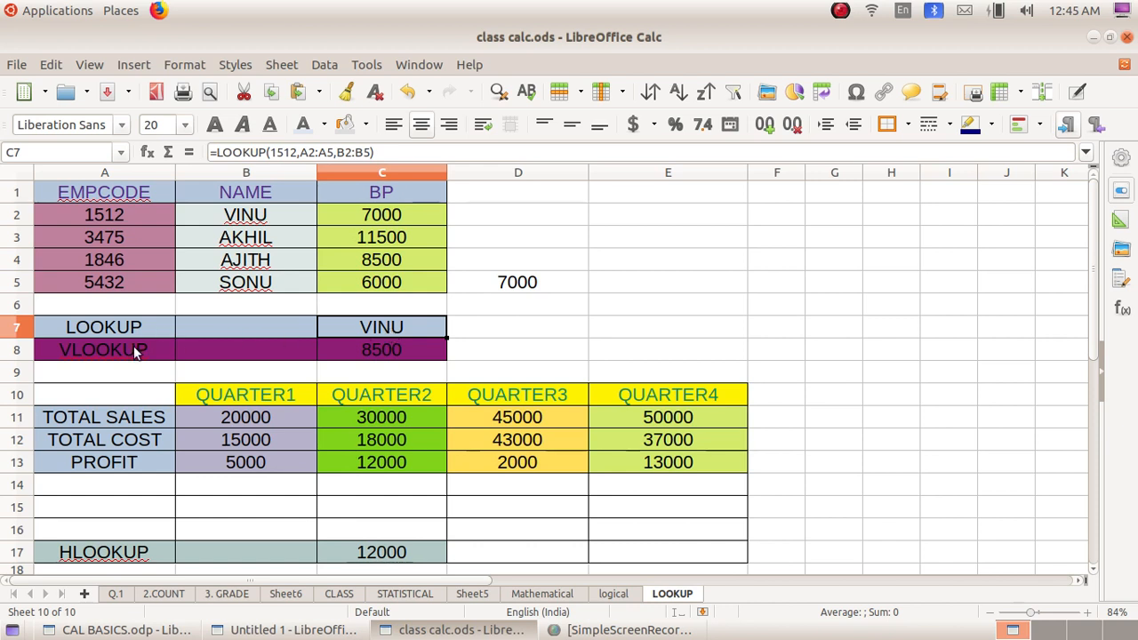
# Step: Change the background colour of the VLOOKUP row A8:C8 to light gray
pyautogui.moveTo(139, 346); pyautogui.dragTo(359, 354)
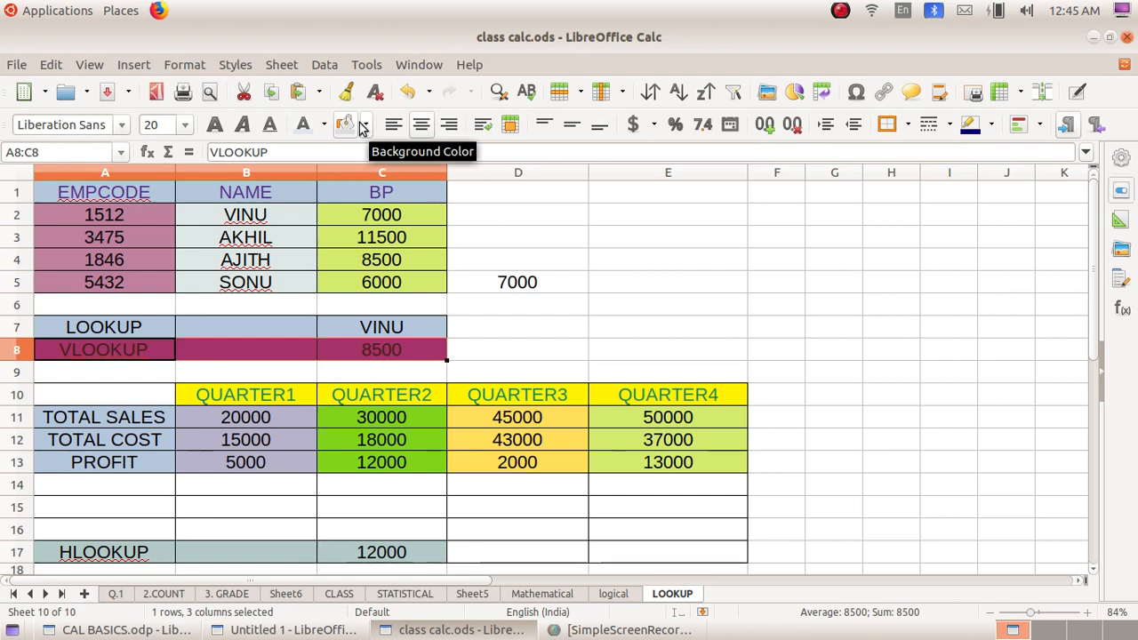
pyautogui.click(365, 125)
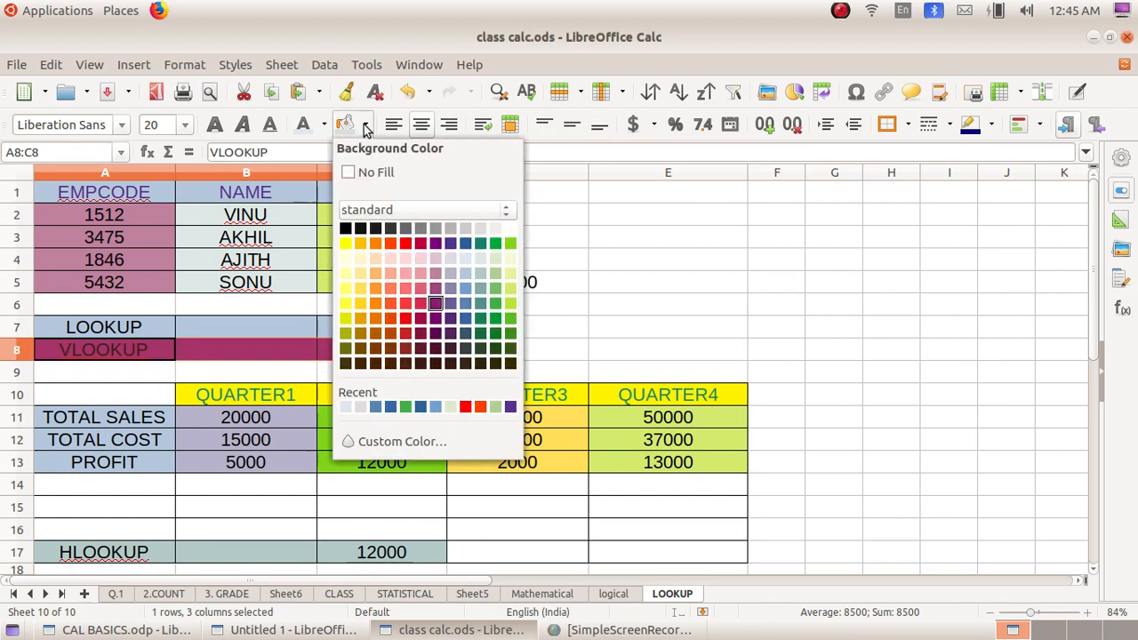
pyautogui.click(496, 228)
# Step: Review the LOOKUP formula in D5 and open the VLOOKUP formula in C8 to examine its arguments
pyautogui.click(550, 291)
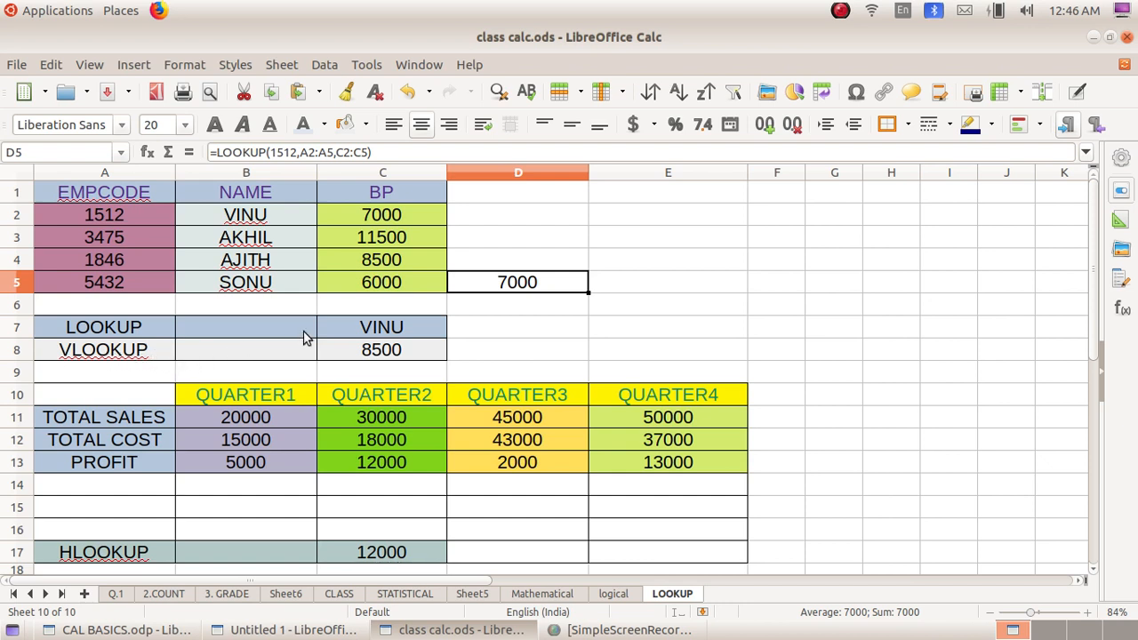
pyautogui.click(380, 359)
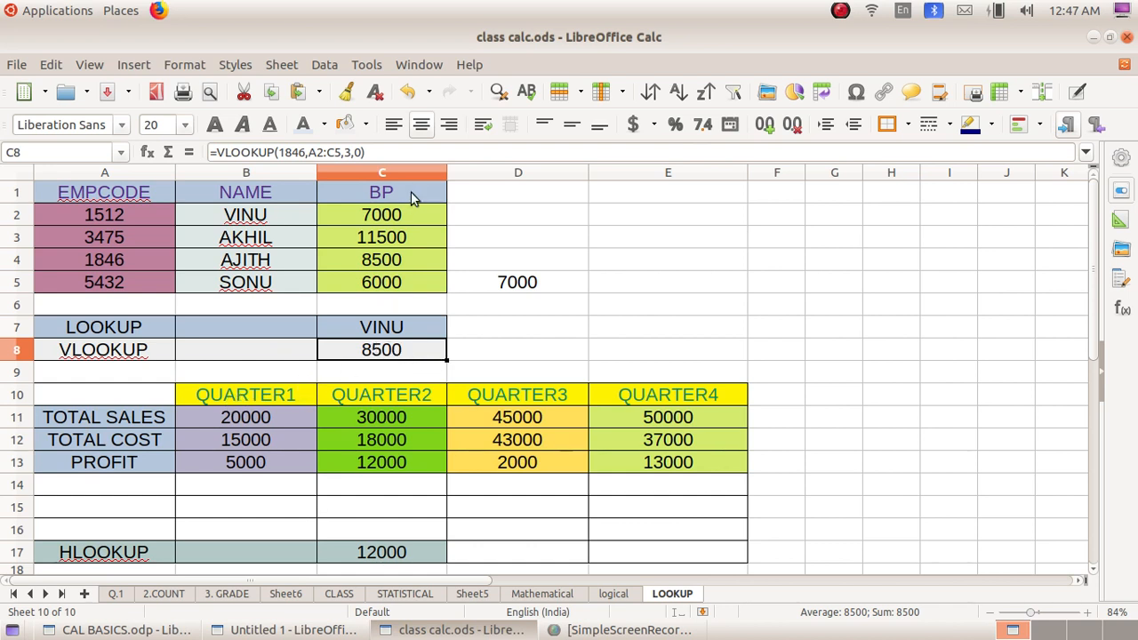
pyautogui.click(376, 152)
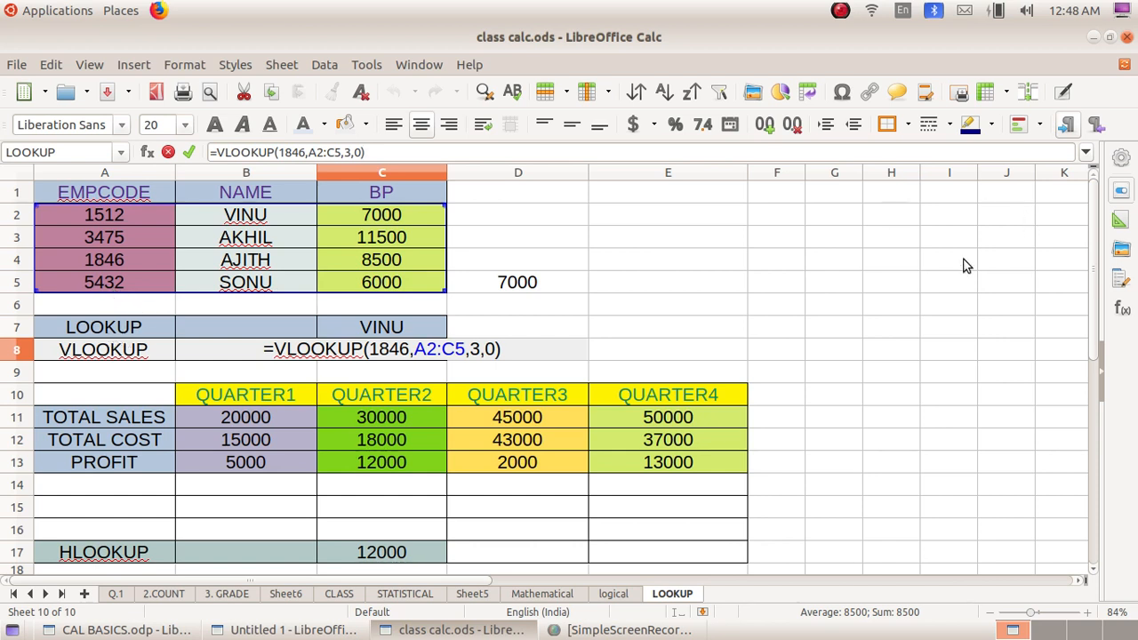
pyautogui.click(519, 324)
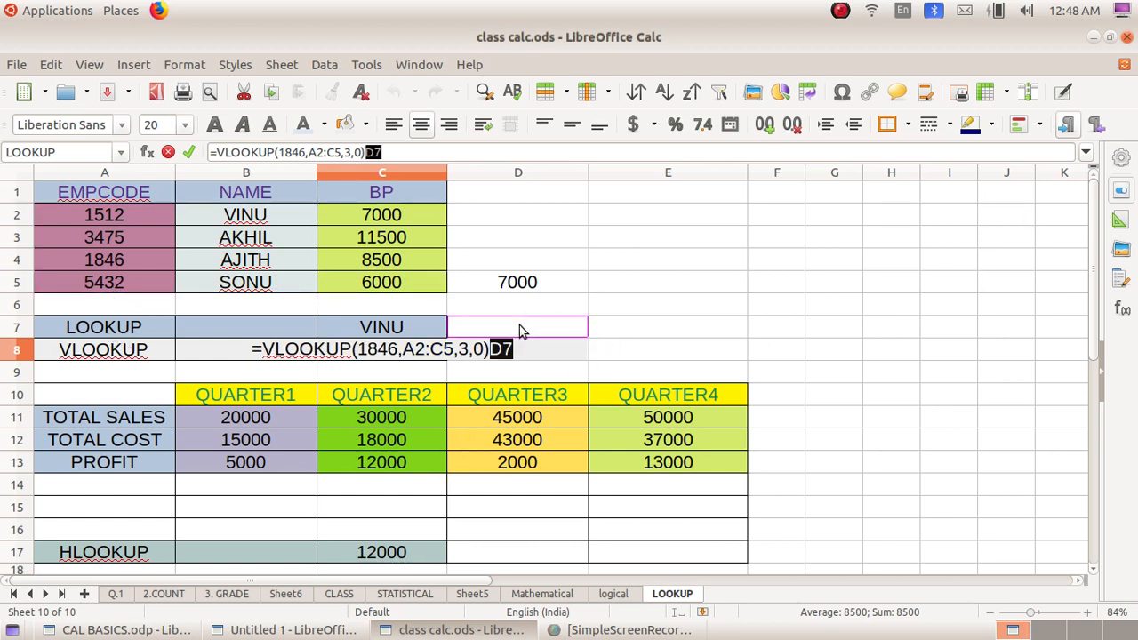
pyautogui.write('=')
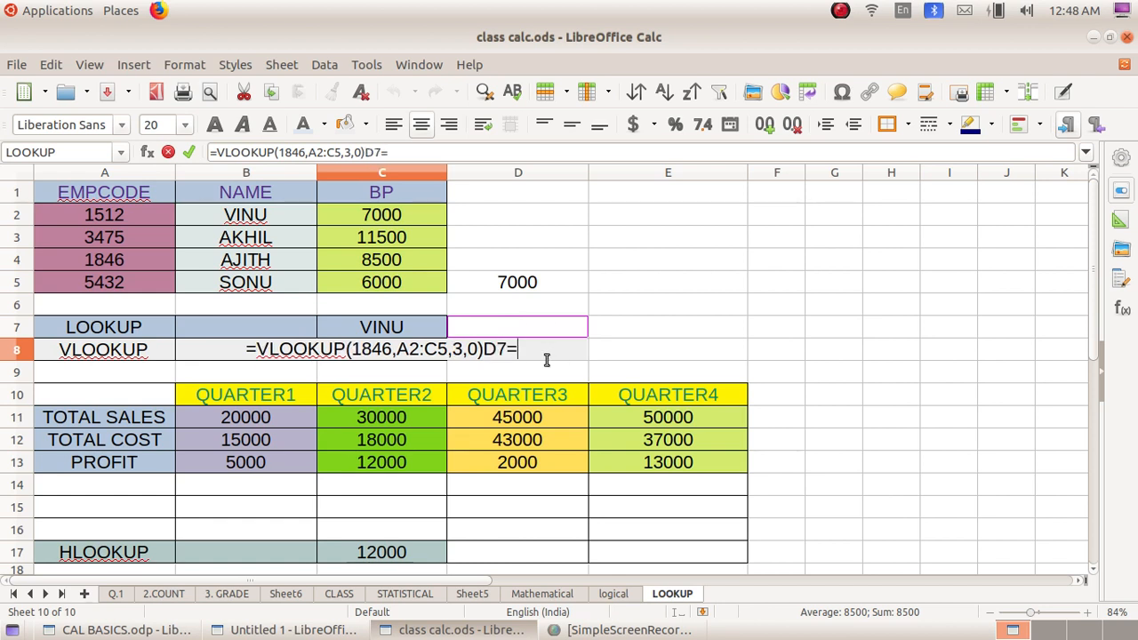
pyautogui.press('BackSpace')
pyautogui.press('BackSpace')
pyautogui.press('BackSpace')
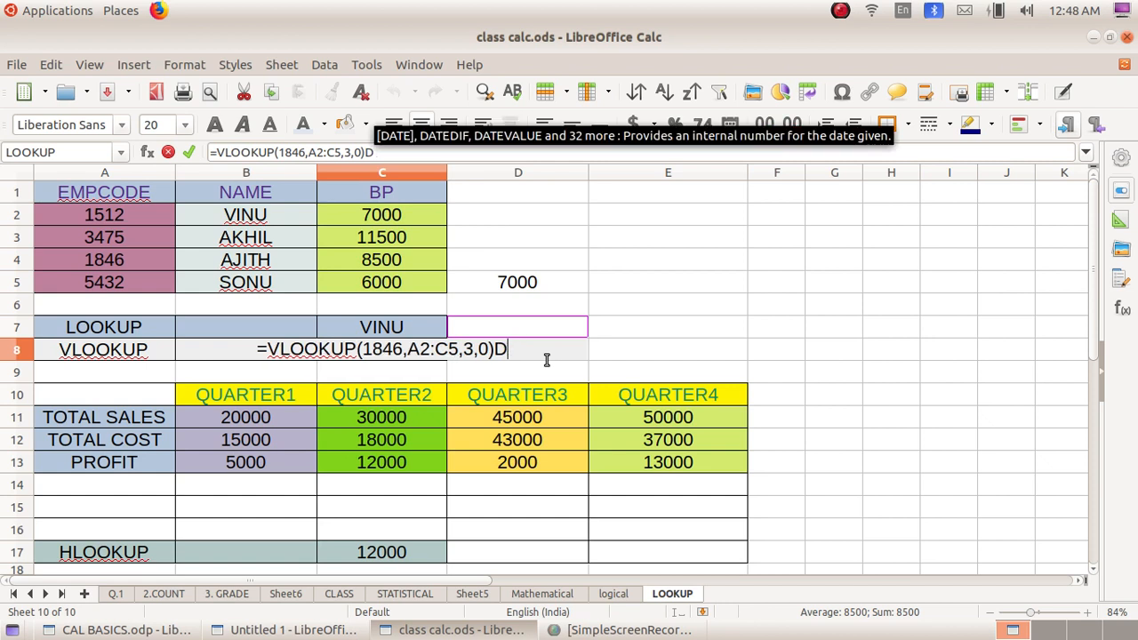
pyautogui.press('Return')
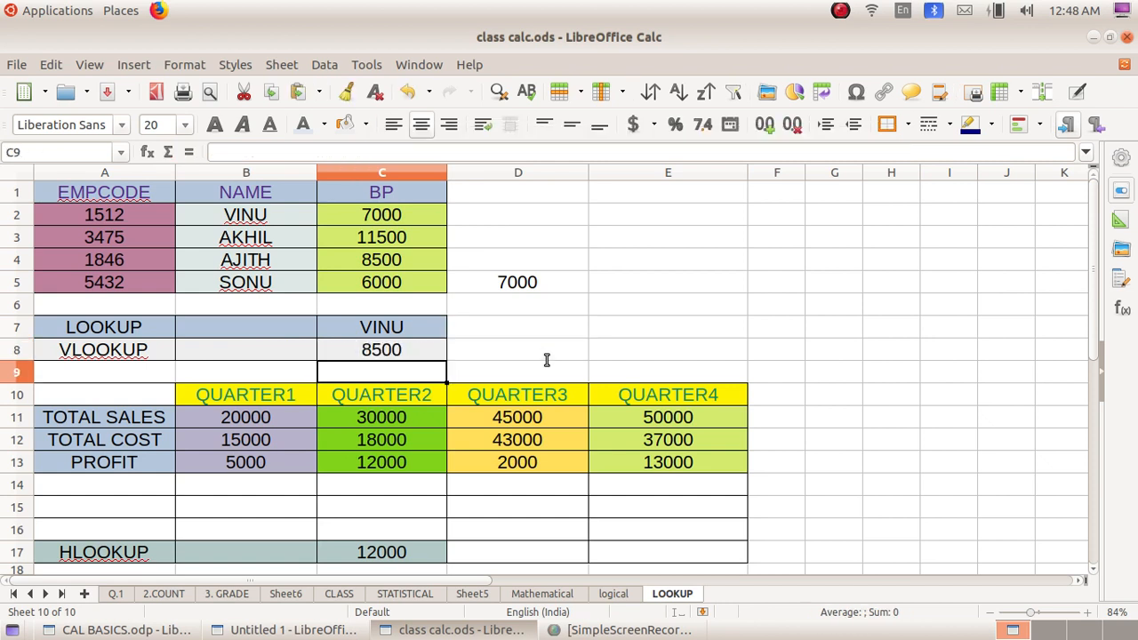
# Step: Start a VLOOKUP formula in D7 with 5432 as the search criterion and A2:C5 as the array
pyautogui.click(480, 331)
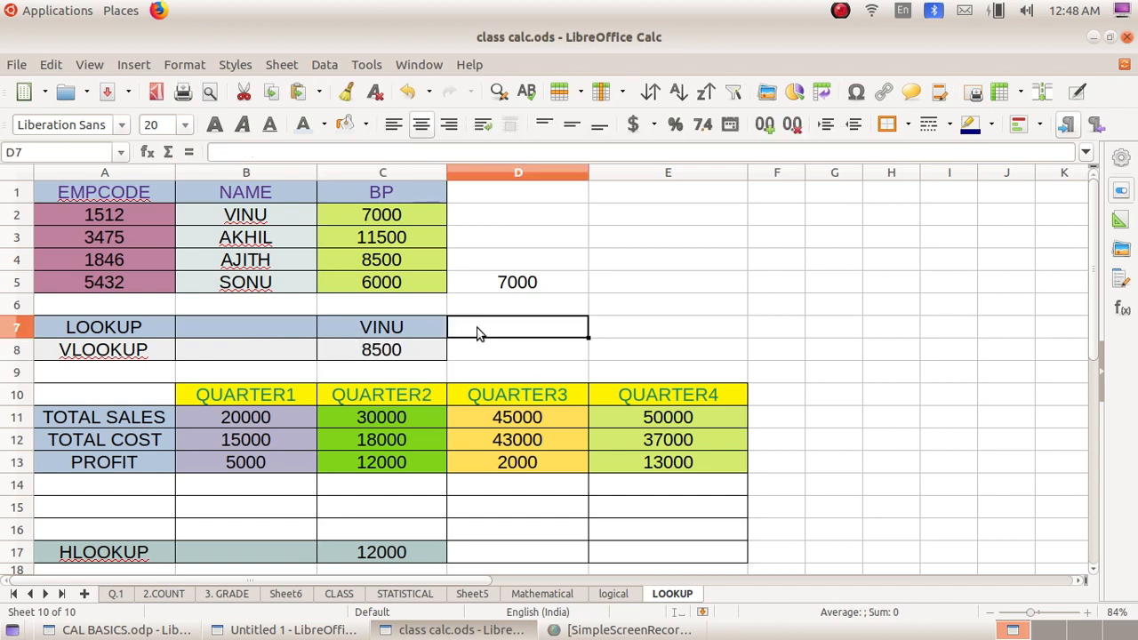
pyautogui.write('=V')
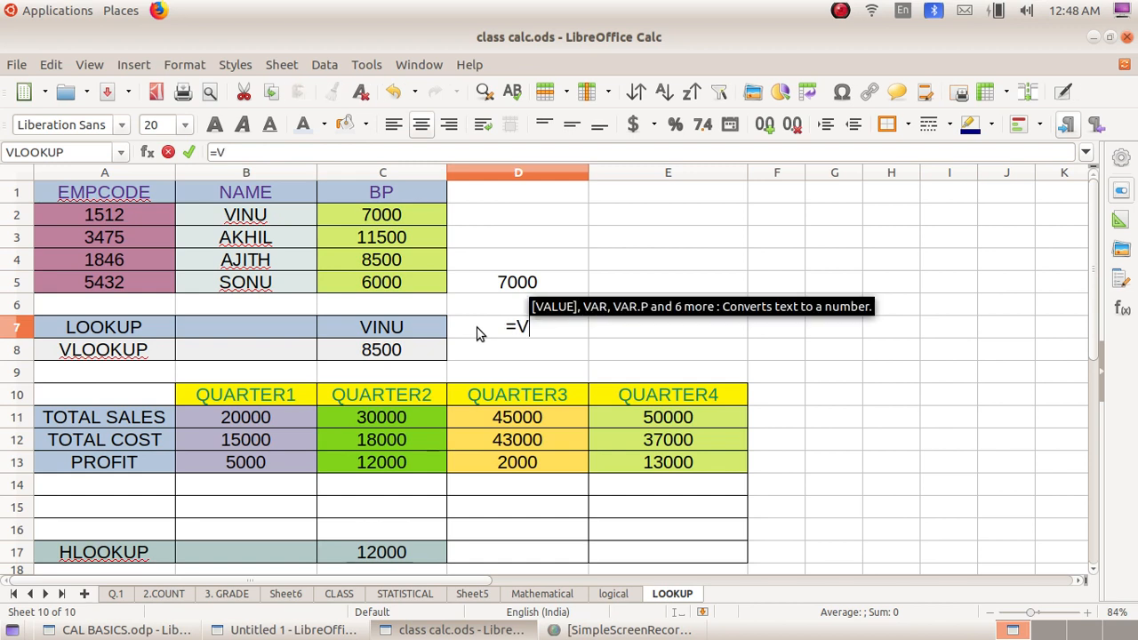
pyautogui.write('LOO')
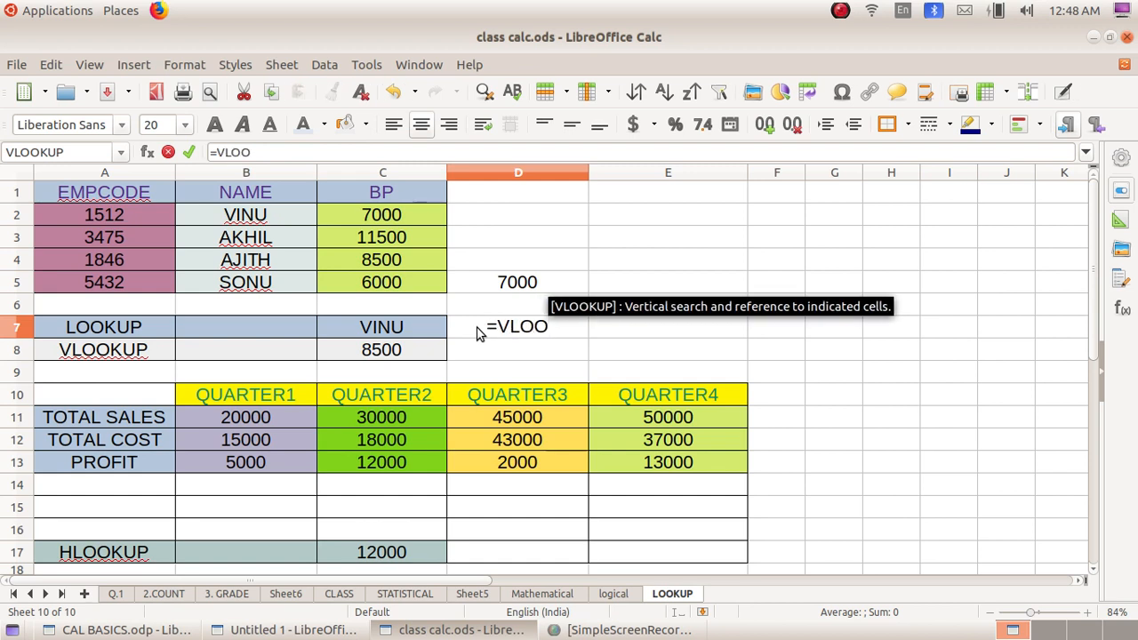
pyautogui.press('Return')
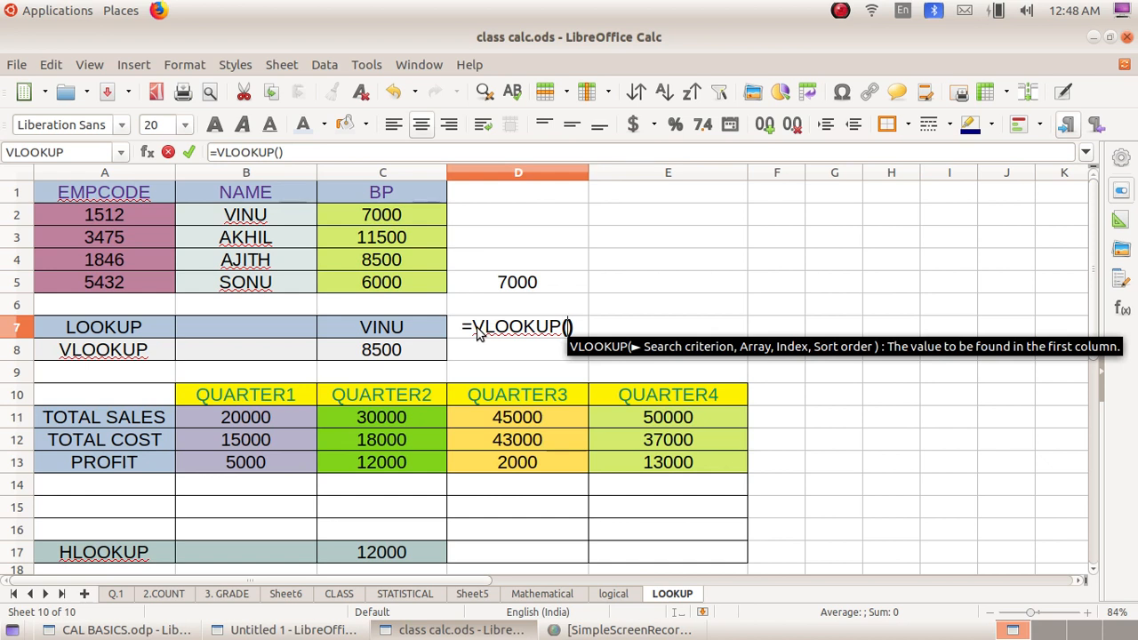
pyautogui.write('5432')
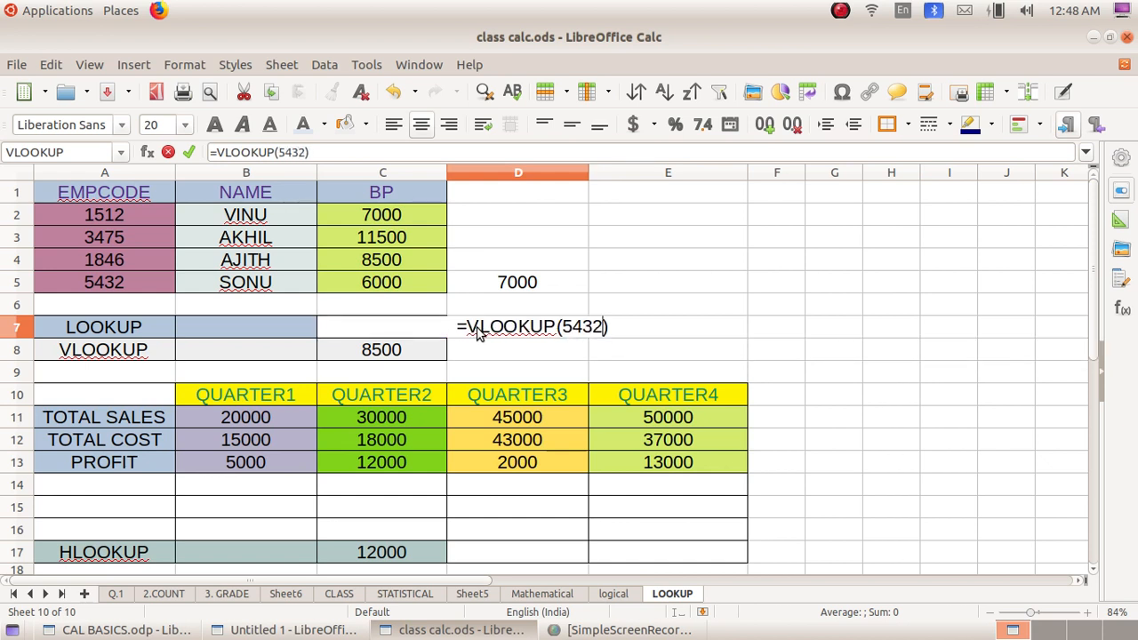
pyautogui.write(',')
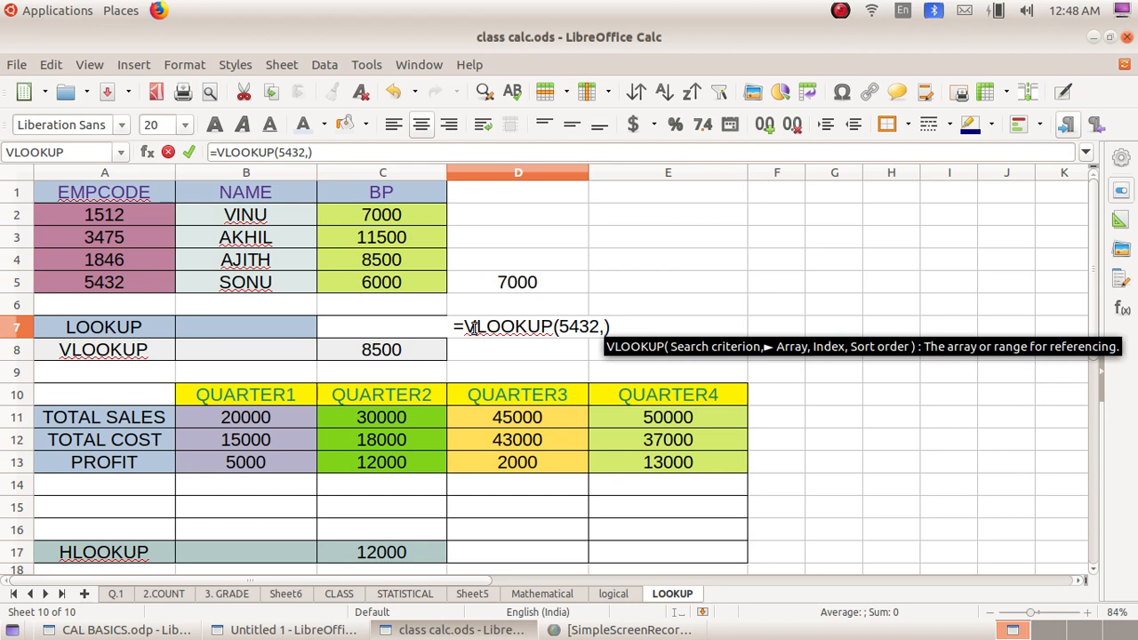
pyautogui.moveTo(88, 212); pyautogui.dragTo(410, 291)
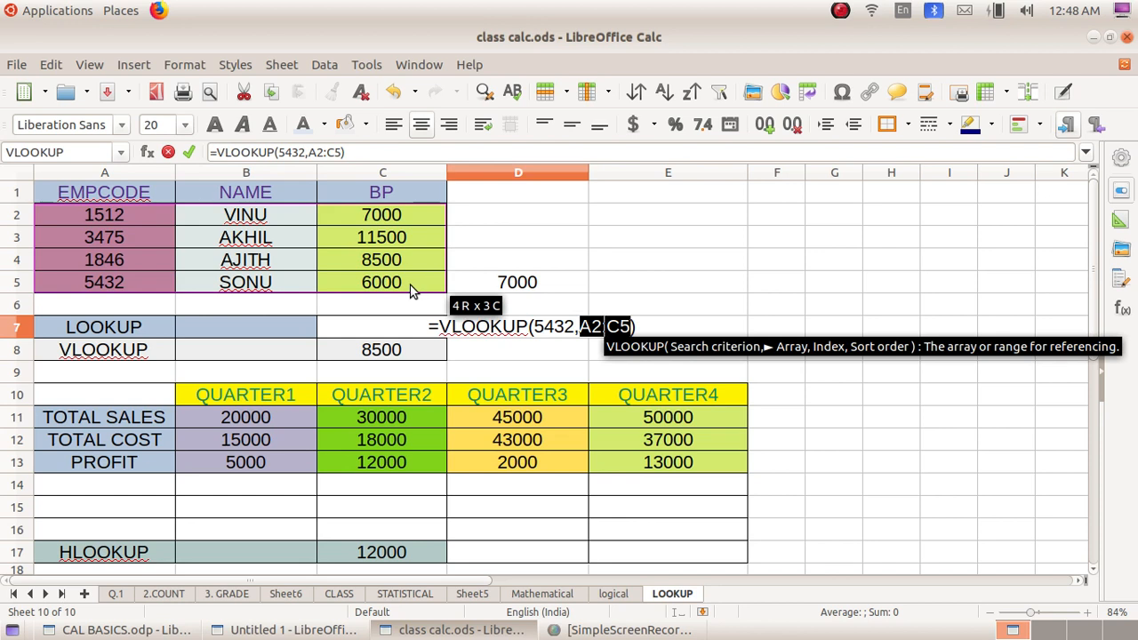
pyautogui.write(',')
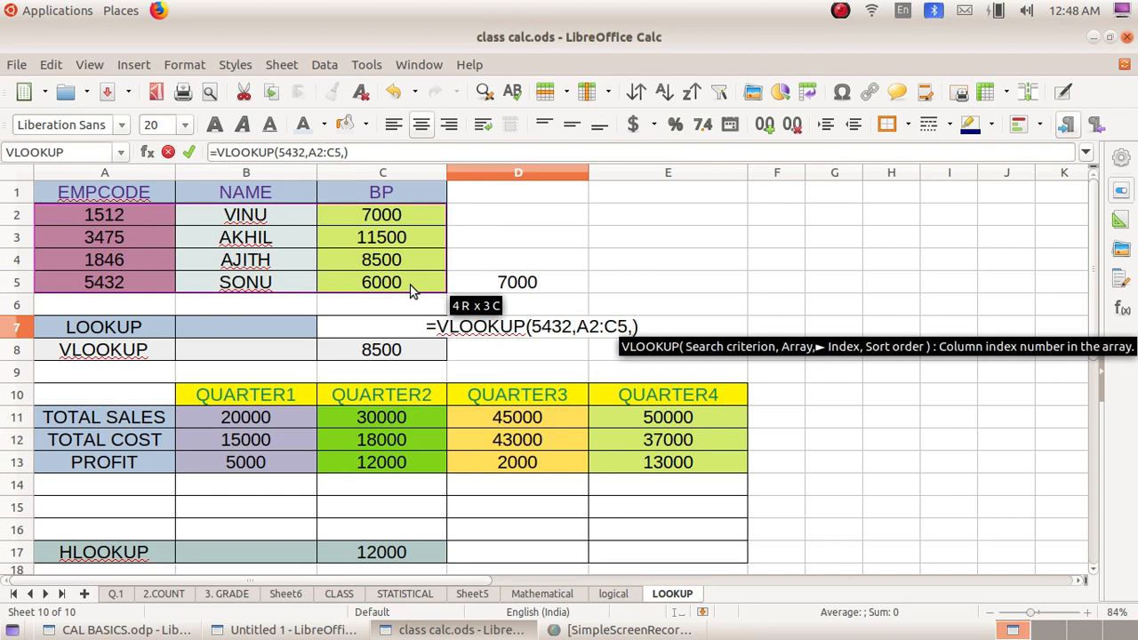
# Step: Try the range C2:C5 as the index argument of the VLOOKUP formula in D7 and commit the formula
pyautogui.click(373, 220)
pyautogui.moveTo(373, 221); pyautogui.dragTo(364, 289)
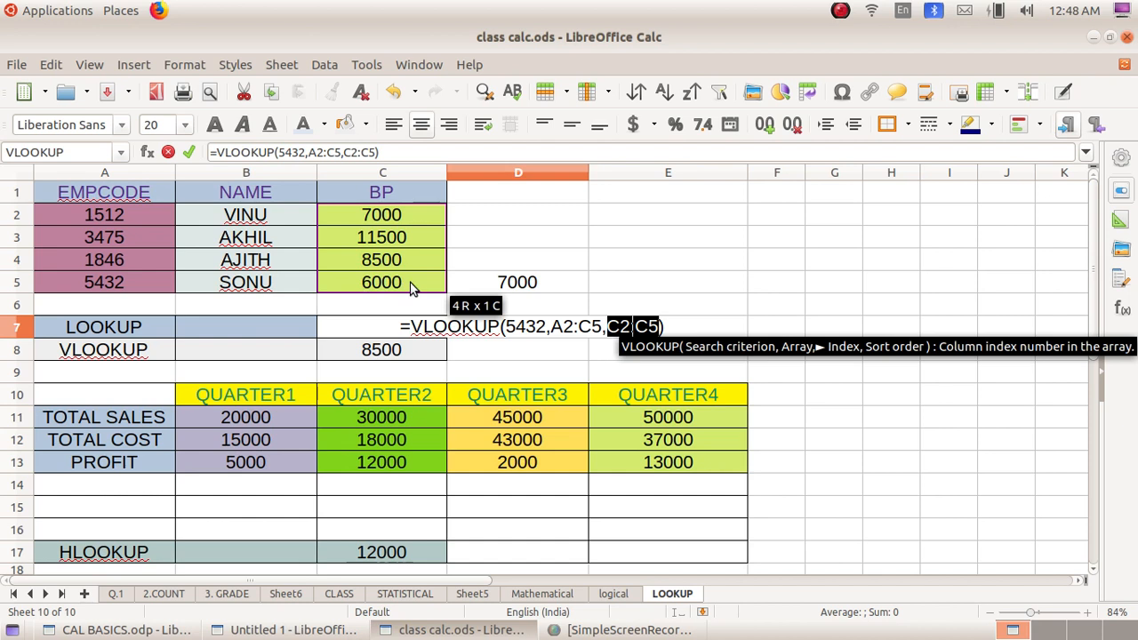
pyautogui.press('Return')
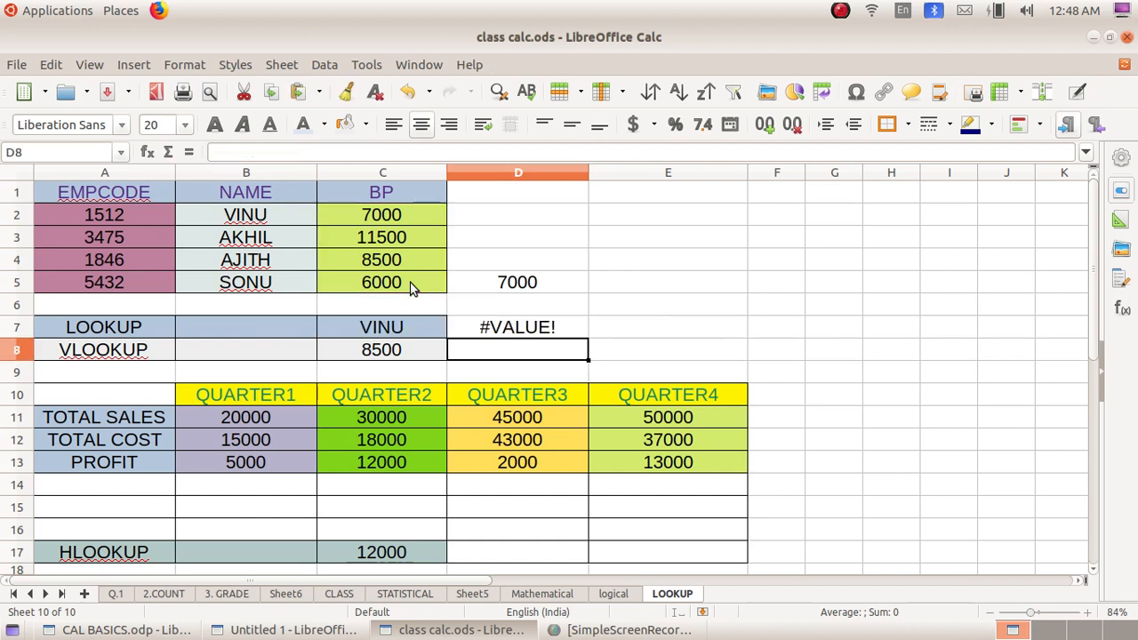
# Step: Compare the arguments of the VLOOKUP formula in D7 with those of the one in C8
pyautogui.click(523, 329)
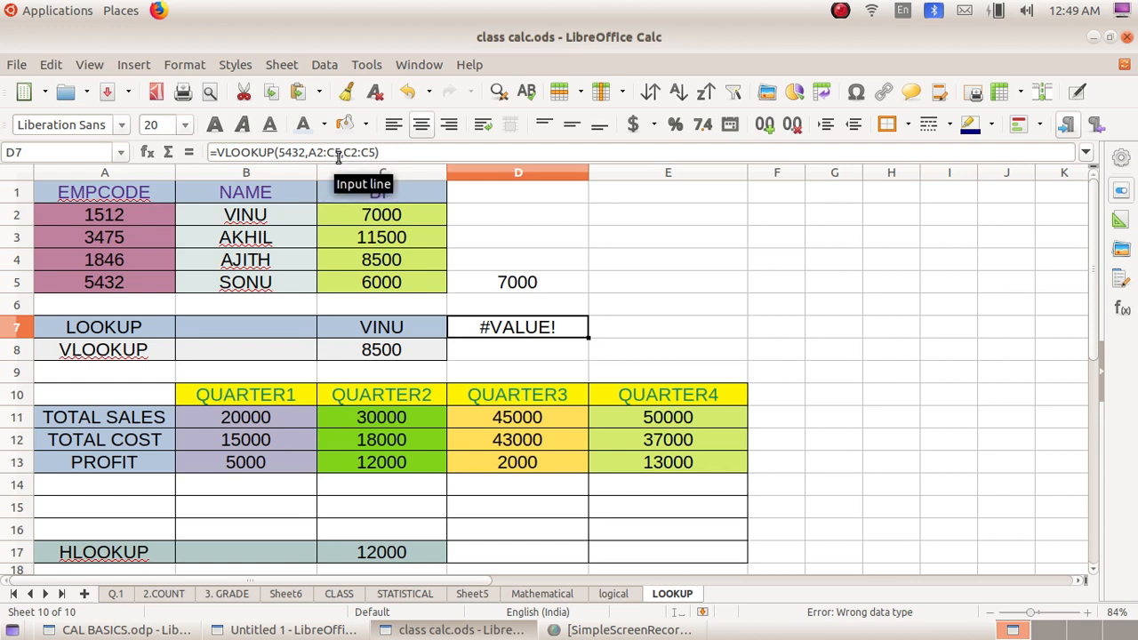
pyautogui.click(392, 358)
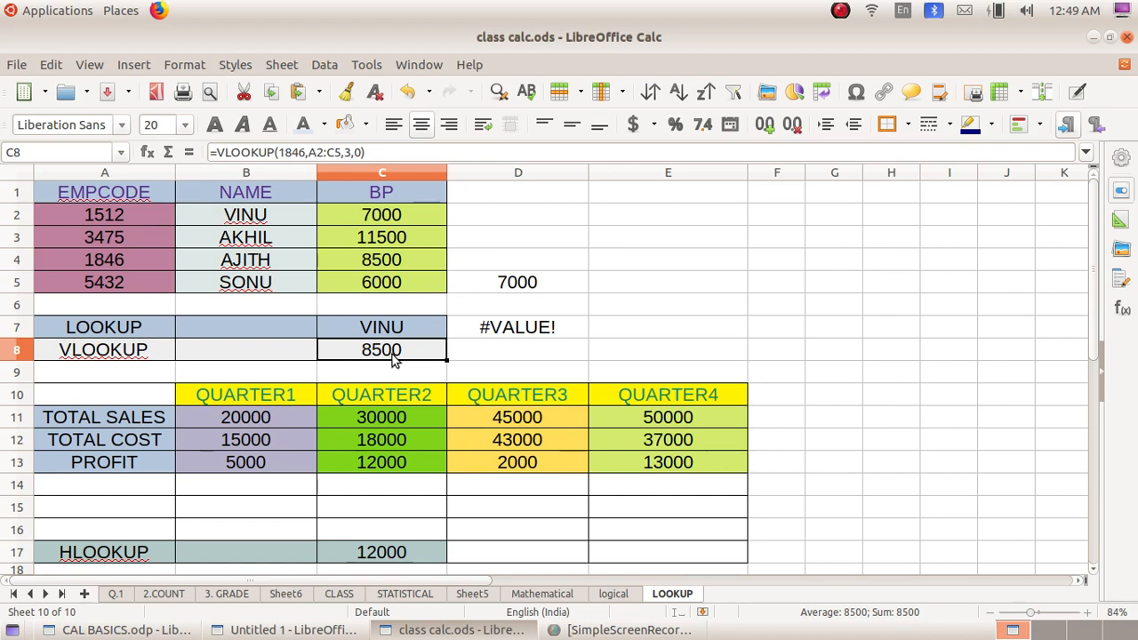
pyautogui.click(548, 329)
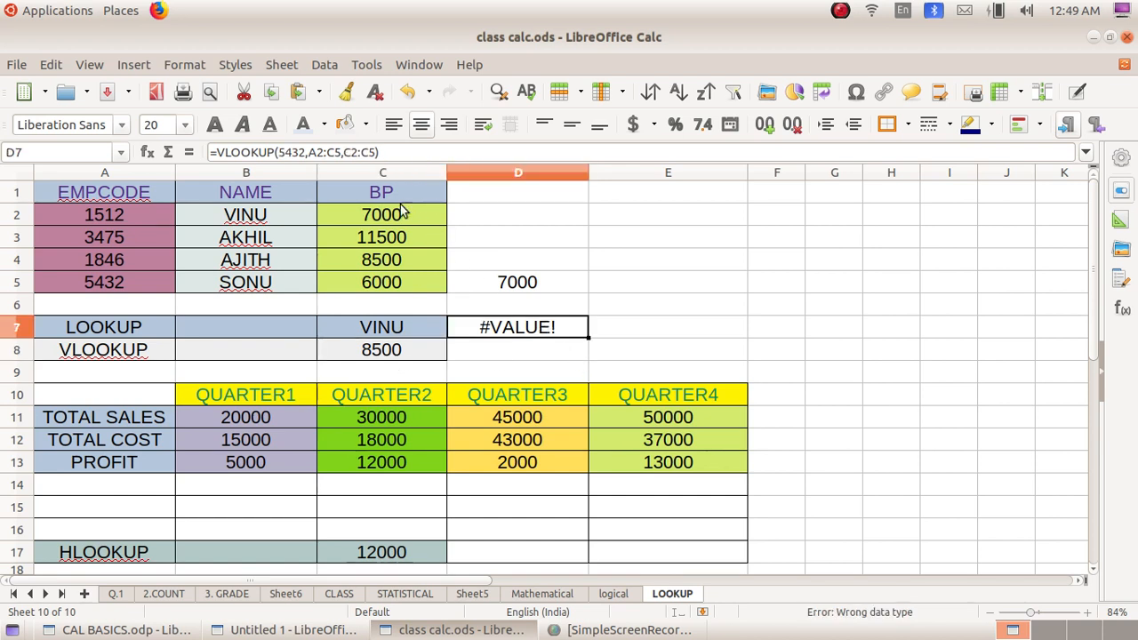
# Step: Correct the VLOOKUP formula in D7 by replacing the C2:C5 index with 3 and adding 0 as the sort order
pyautogui.click(379, 152)
pyautogui.press('BackSpace')
pyautogui.press('BackSpace')
pyautogui.press('BackSpace')
pyautogui.press('BackSpace')
pyautogui.press('BackSpace')
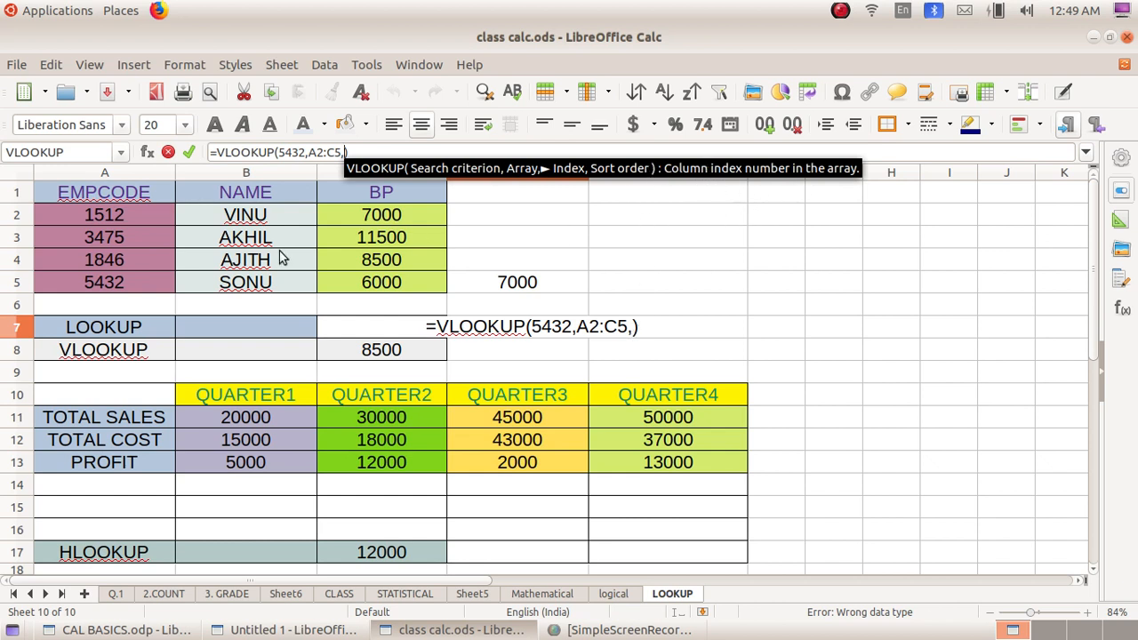
pyautogui.click(634, 325)
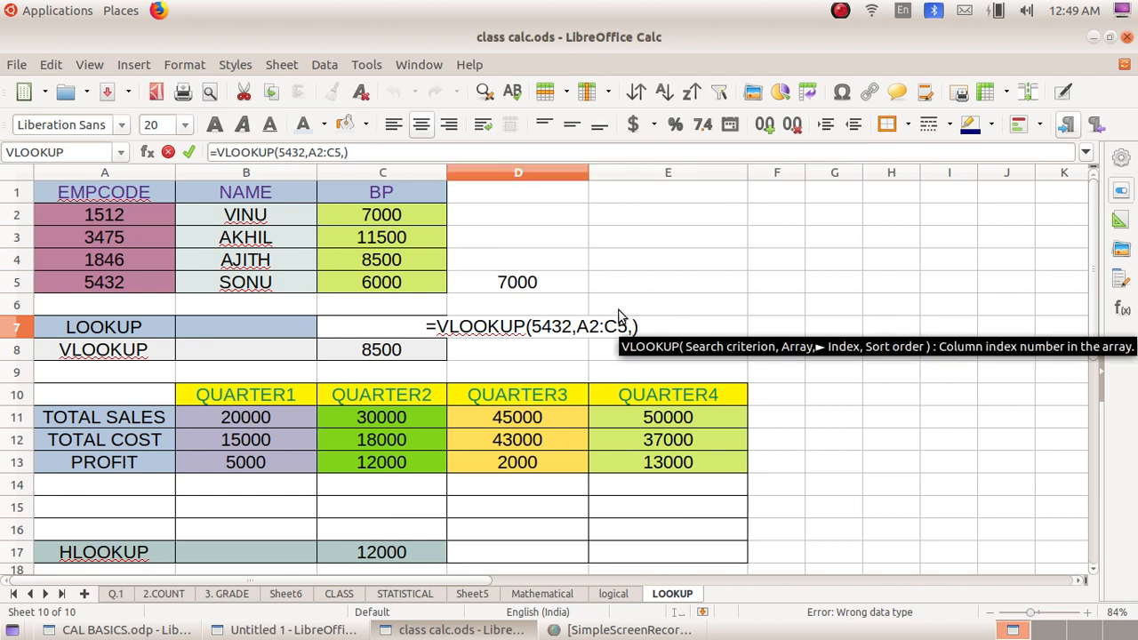
pyautogui.write('3')
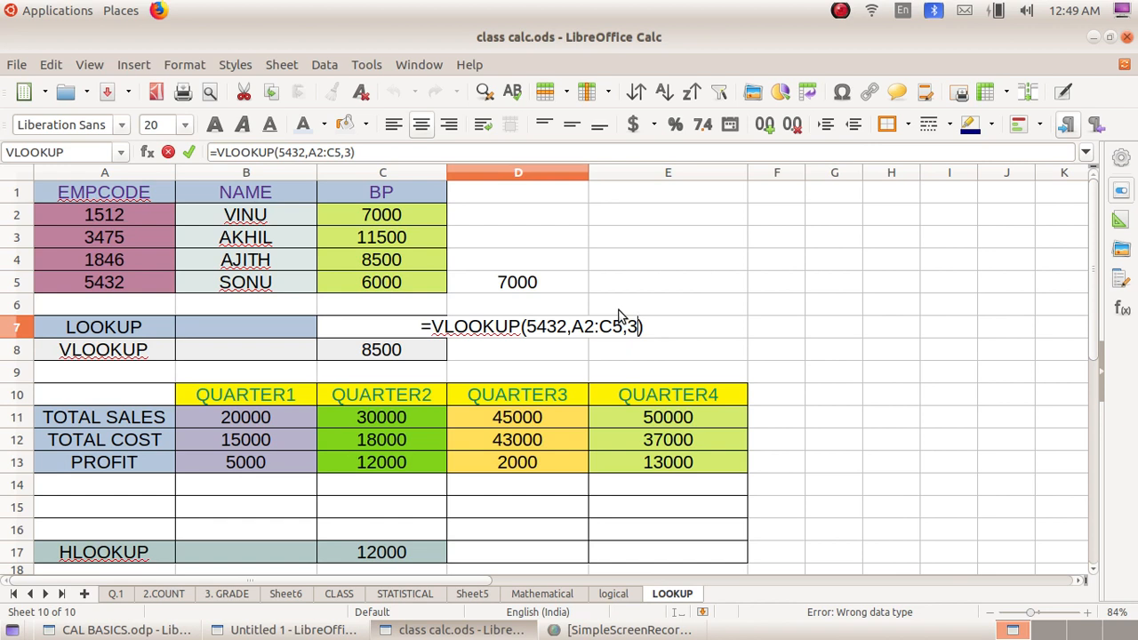
pyautogui.write(',')
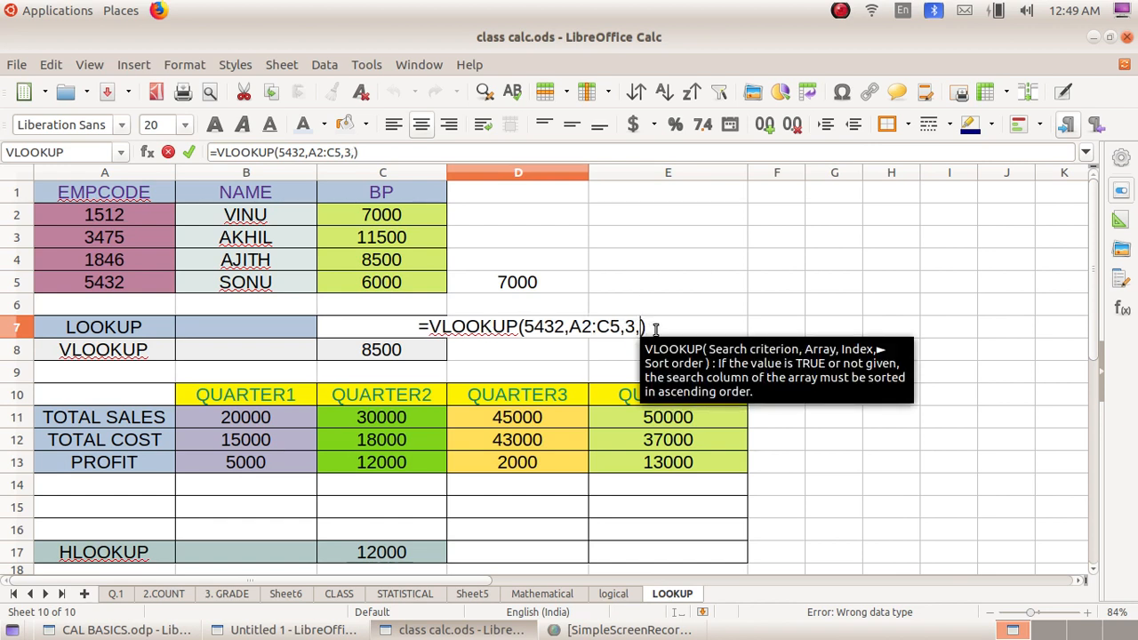
pyautogui.write('0')
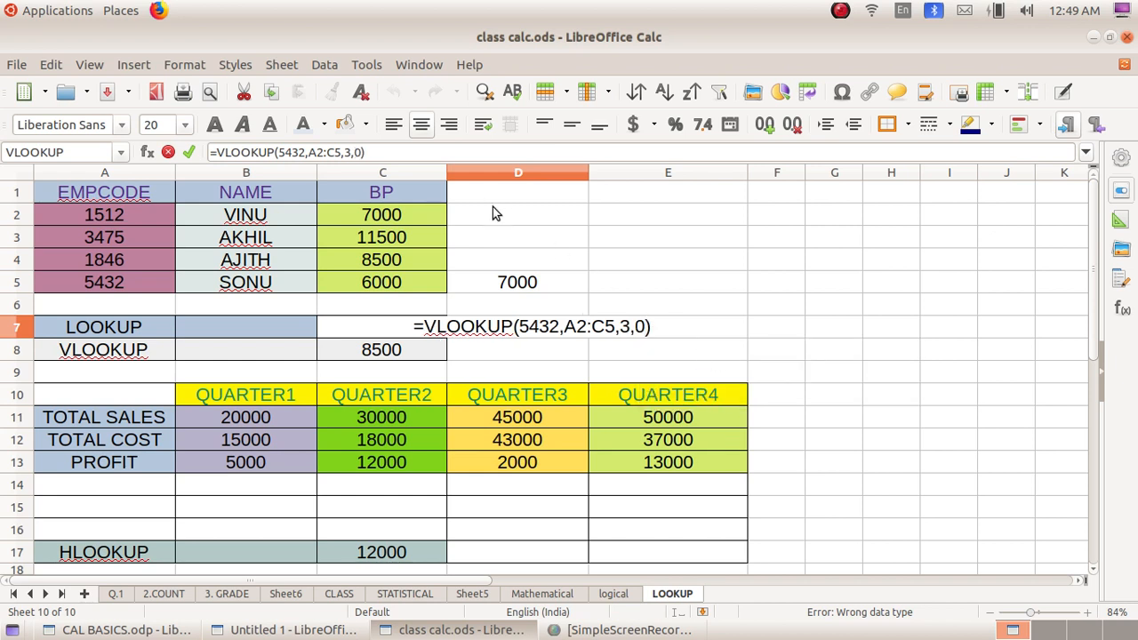
pyautogui.press('Return')
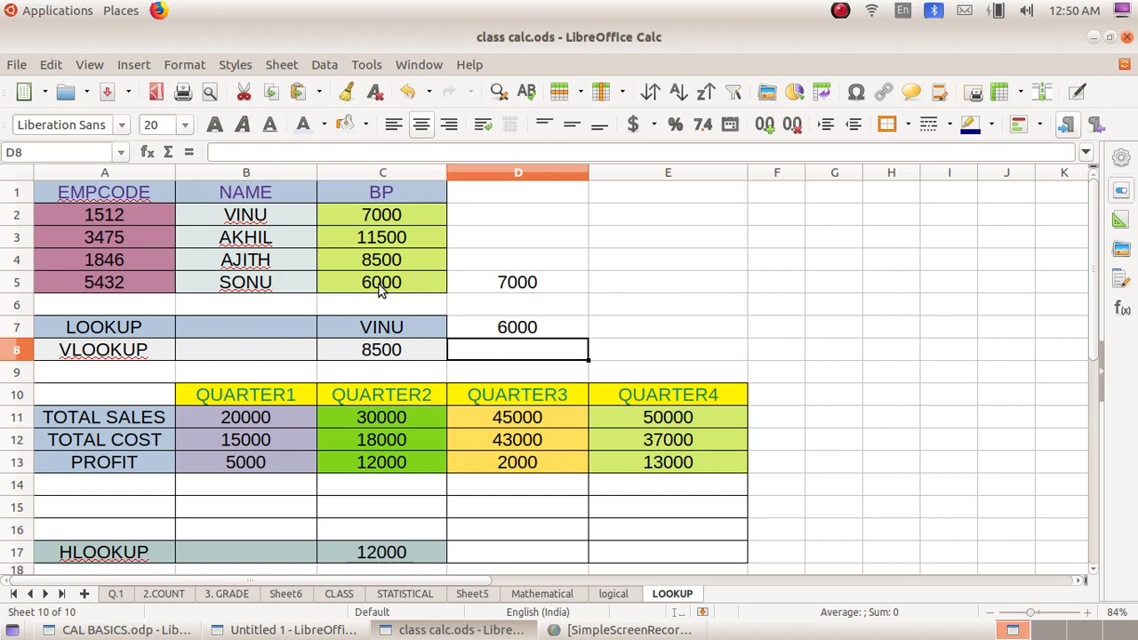
# Step: Change the column index of the VLOOKUP formula in D7 to 2 so it looks up the NAME column
pyautogui.click(523, 329)
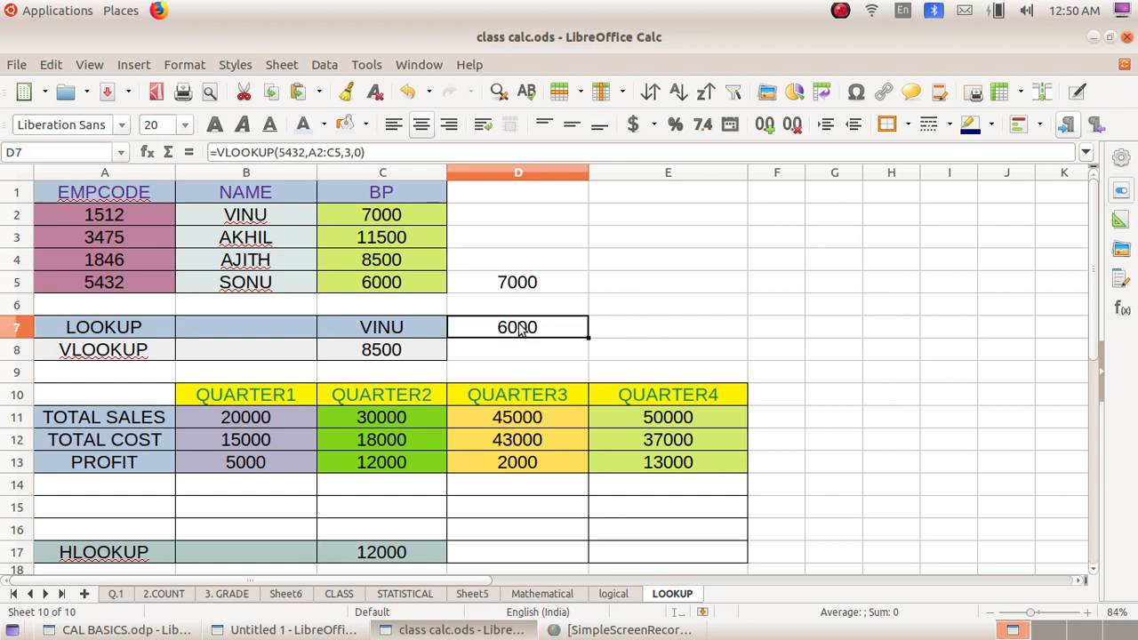
pyautogui.click(349, 152)
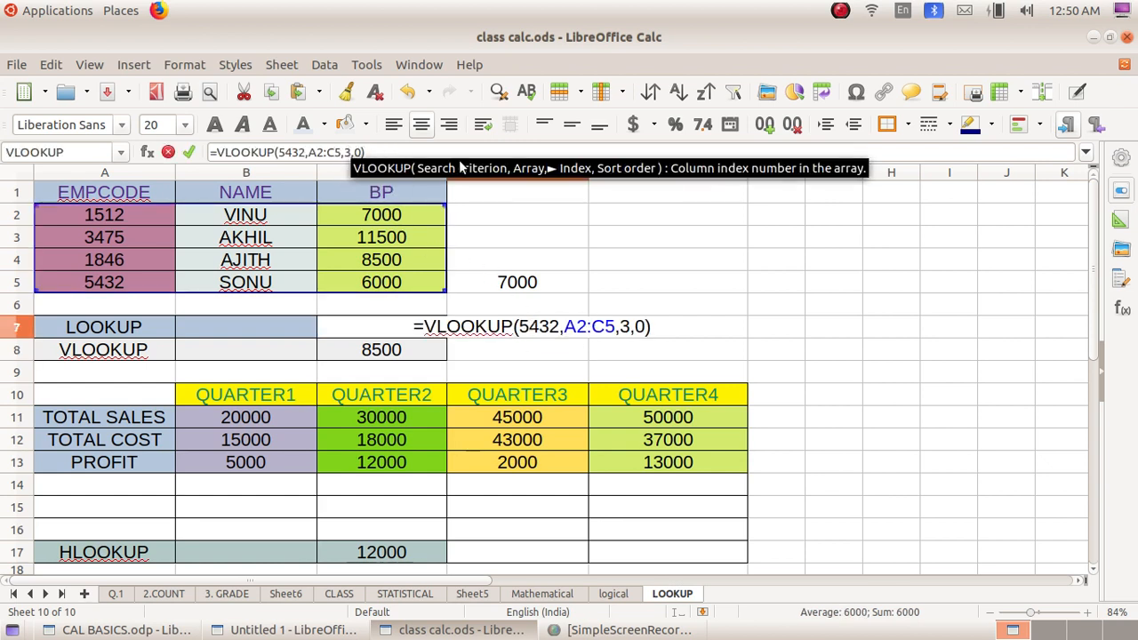
pyautogui.press('BackSpace')
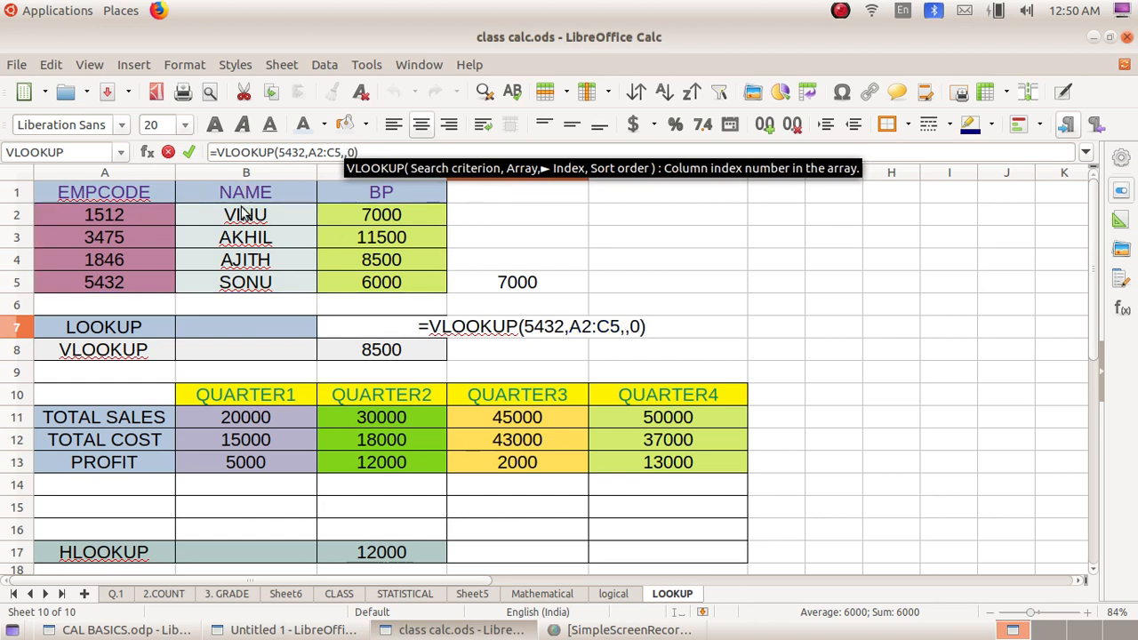
pyautogui.write('2')
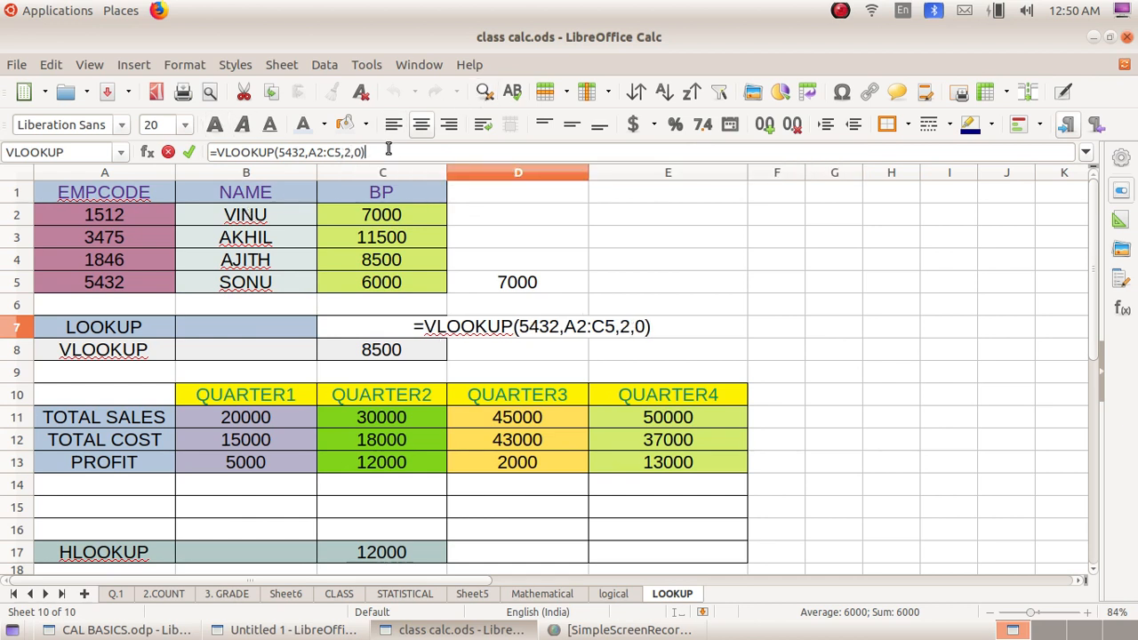
pyautogui.press('Return')
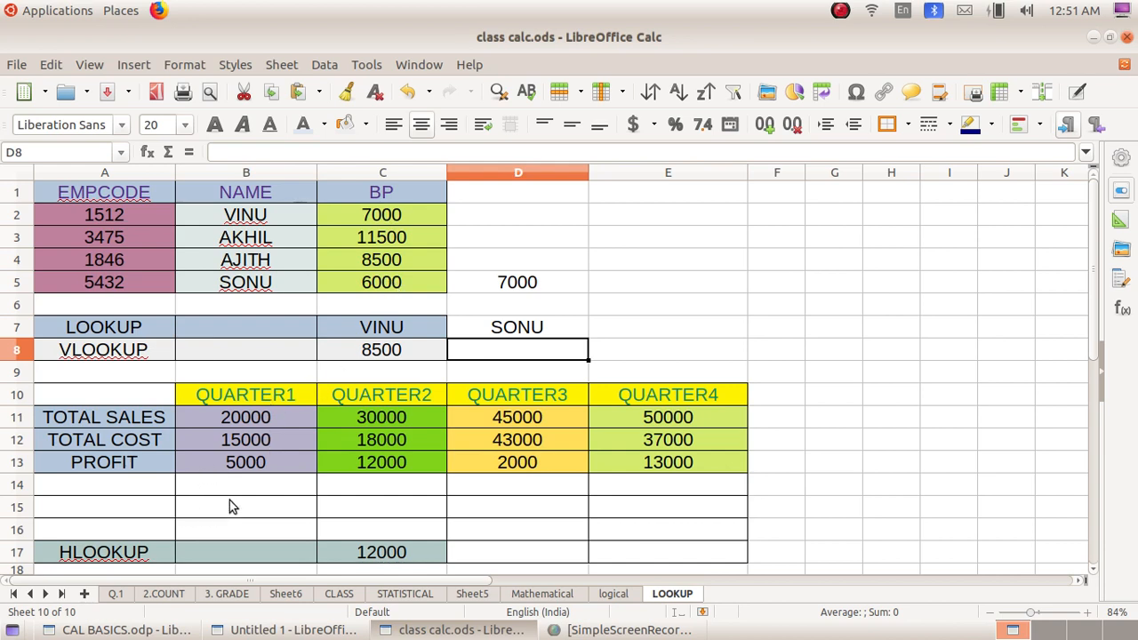
# Step: Open the HLOOKUP formula in C17 to examine its search criterion, array, index and sorted arguments
pyautogui.scroll(-1, 230, 507)
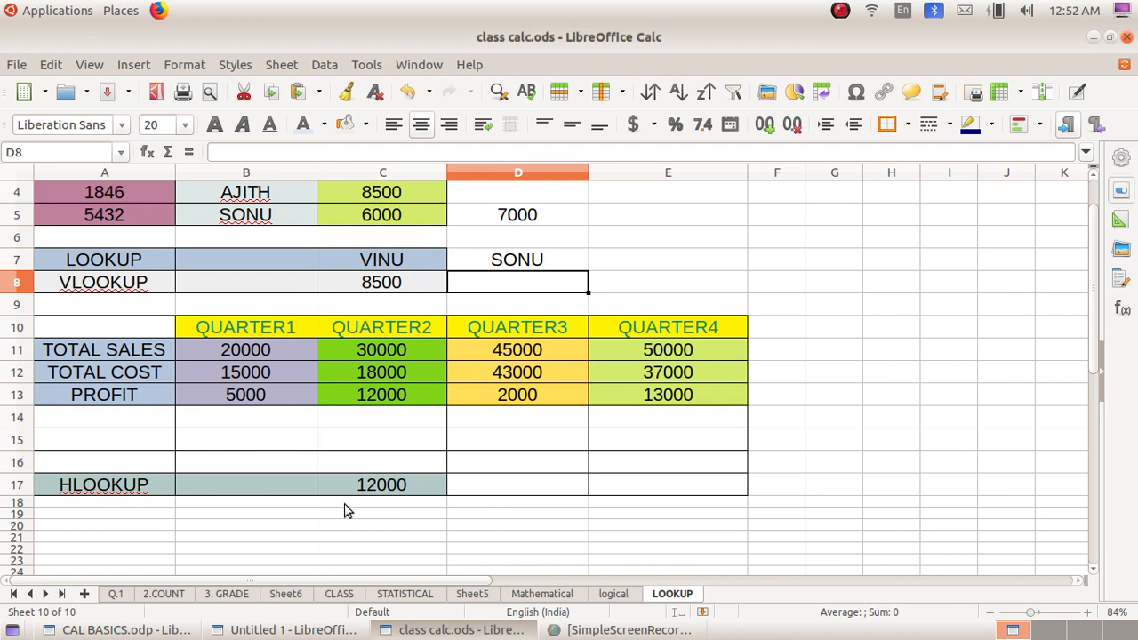
pyautogui.click(389, 491)
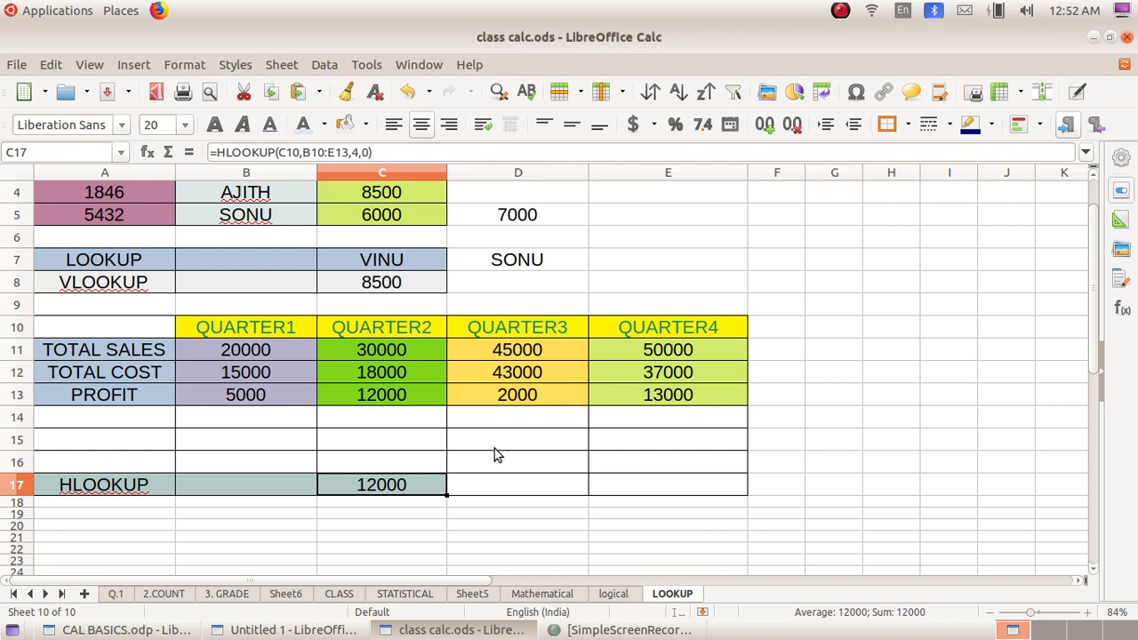
pyautogui.click(396, 150)
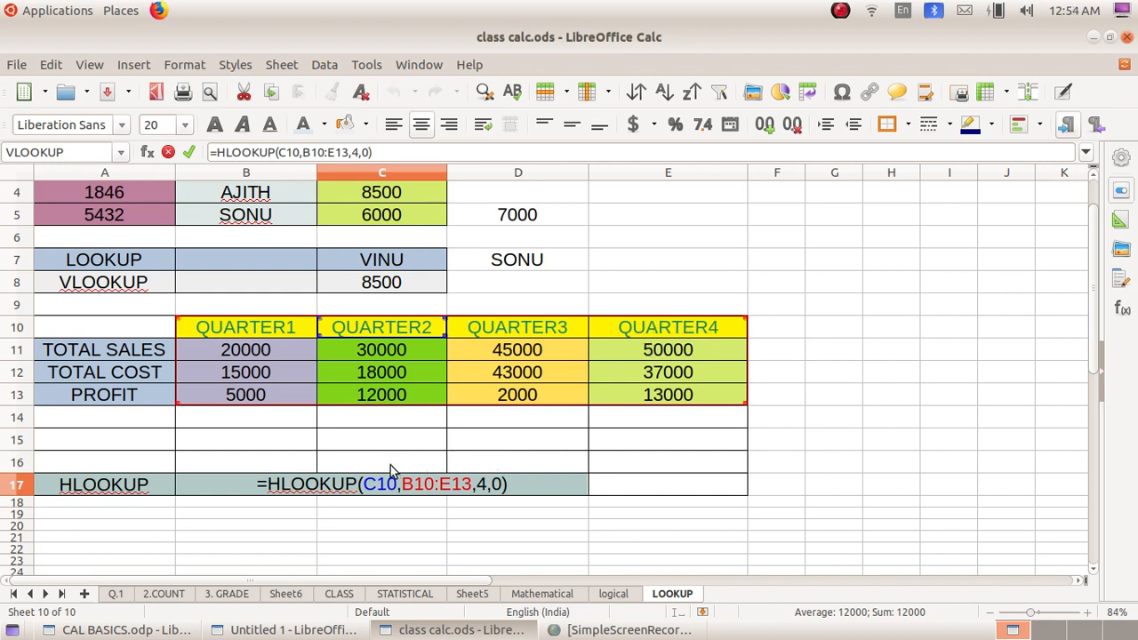
pyautogui.click(365, 466)
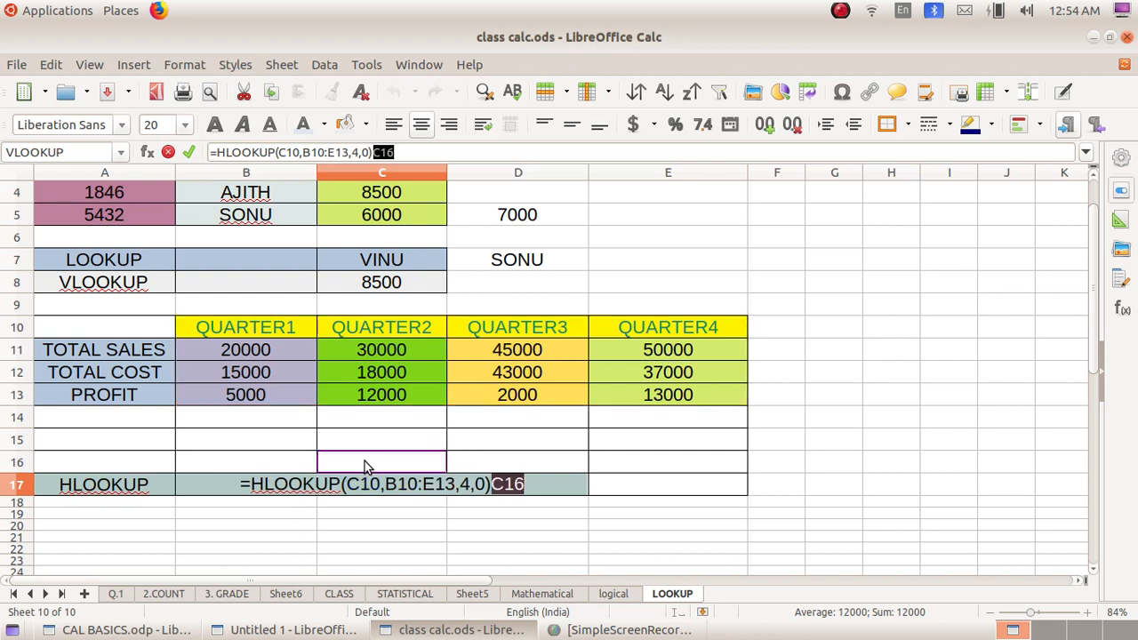
pyautogui.click(532, 487)
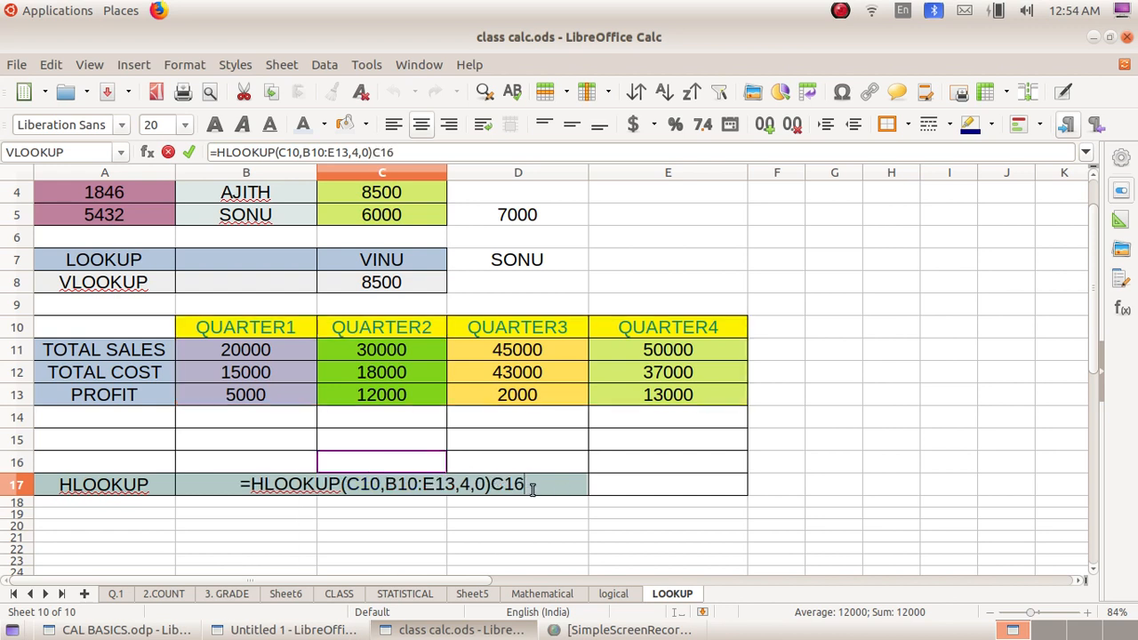
pyautogui.press('BackSpace')
pyautogui.press('BackSpace')
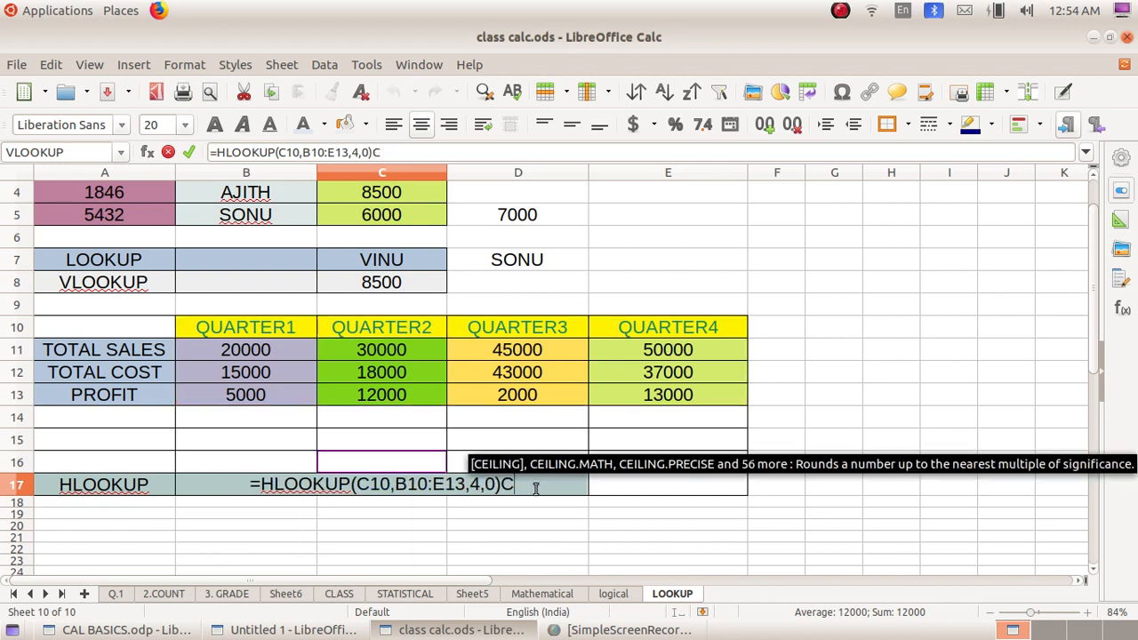
pyautogui.press('BackSpace')
pyautogui.press('Return')
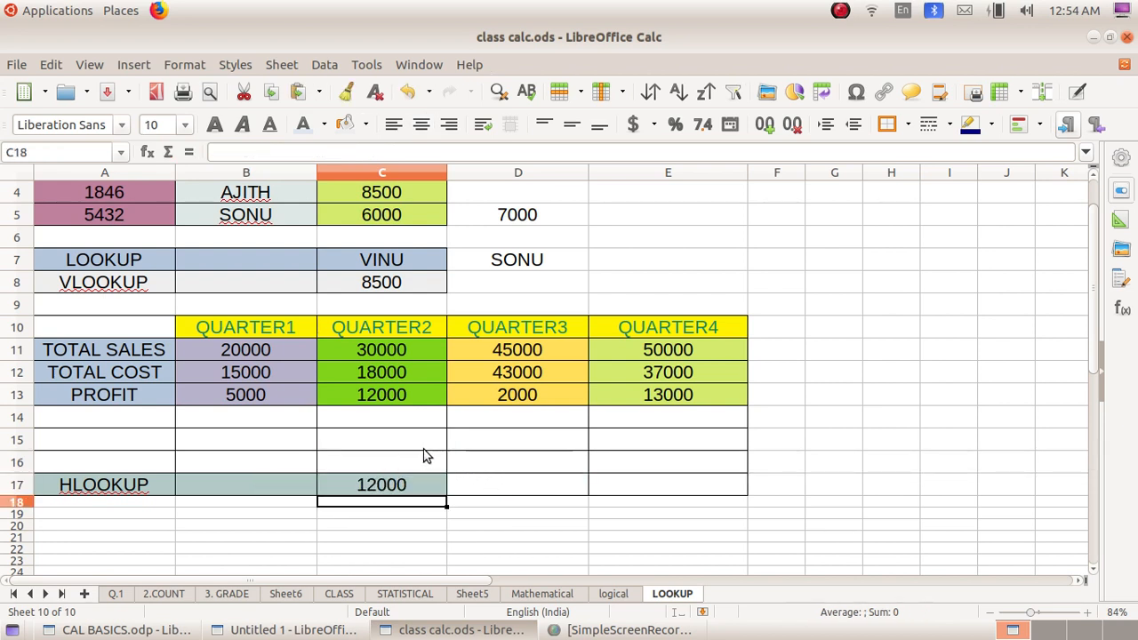
# Step: Start an HLOOKUP formula in D16 with E10 (QUARTER4) as the search criterion and B10:E13 as the array
pyautogui.click(510, 465)
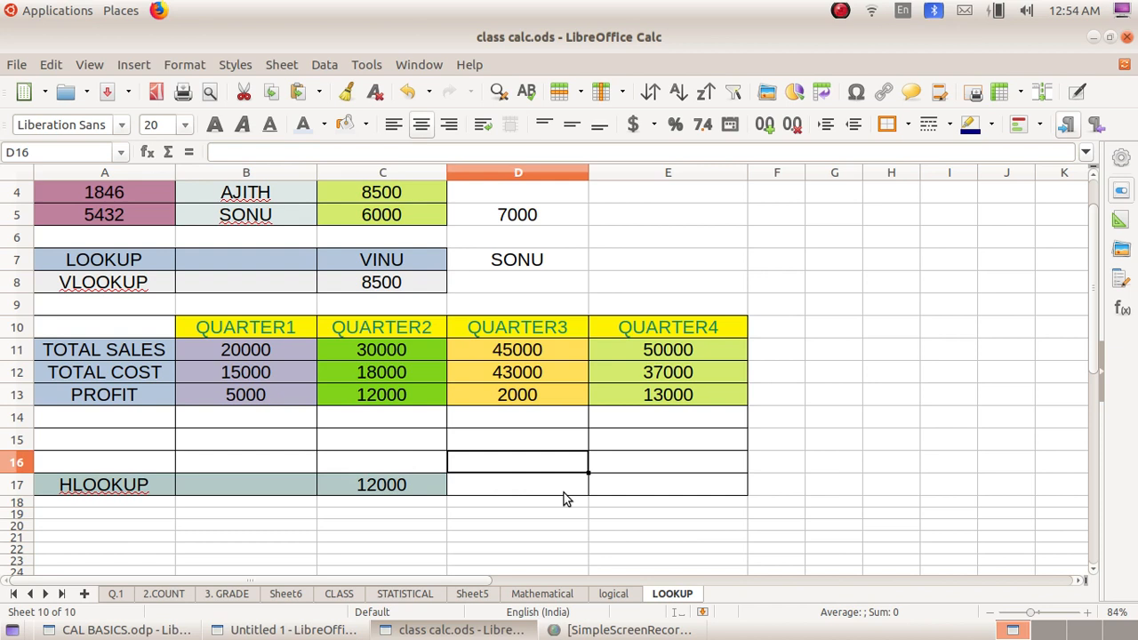
pyautogui.write('=')
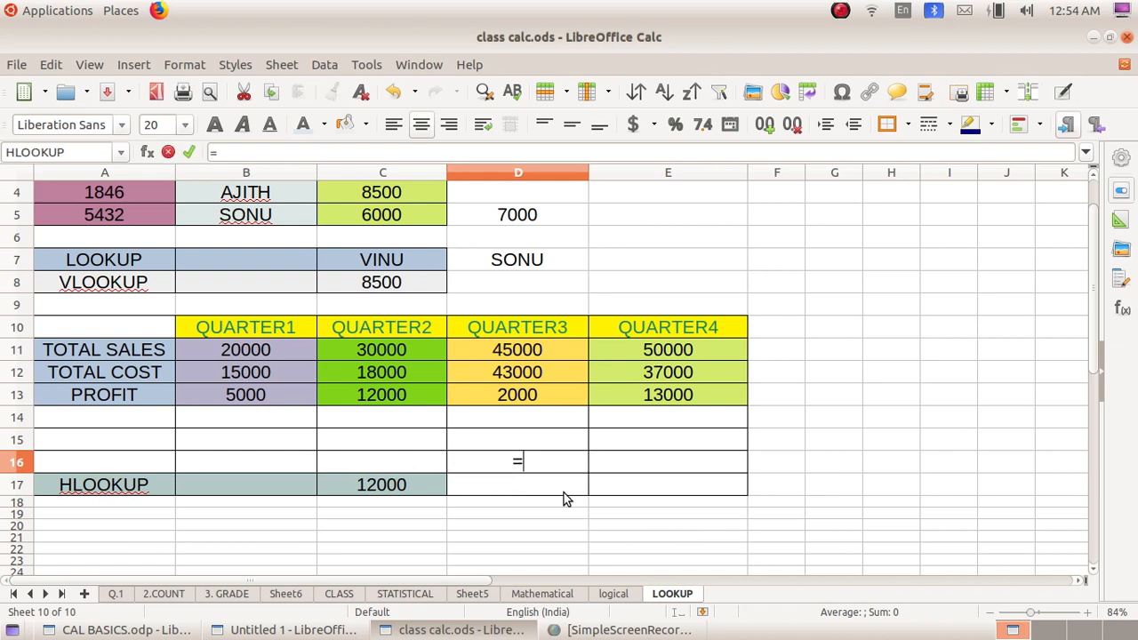
pyautogui.write('HLOOK')
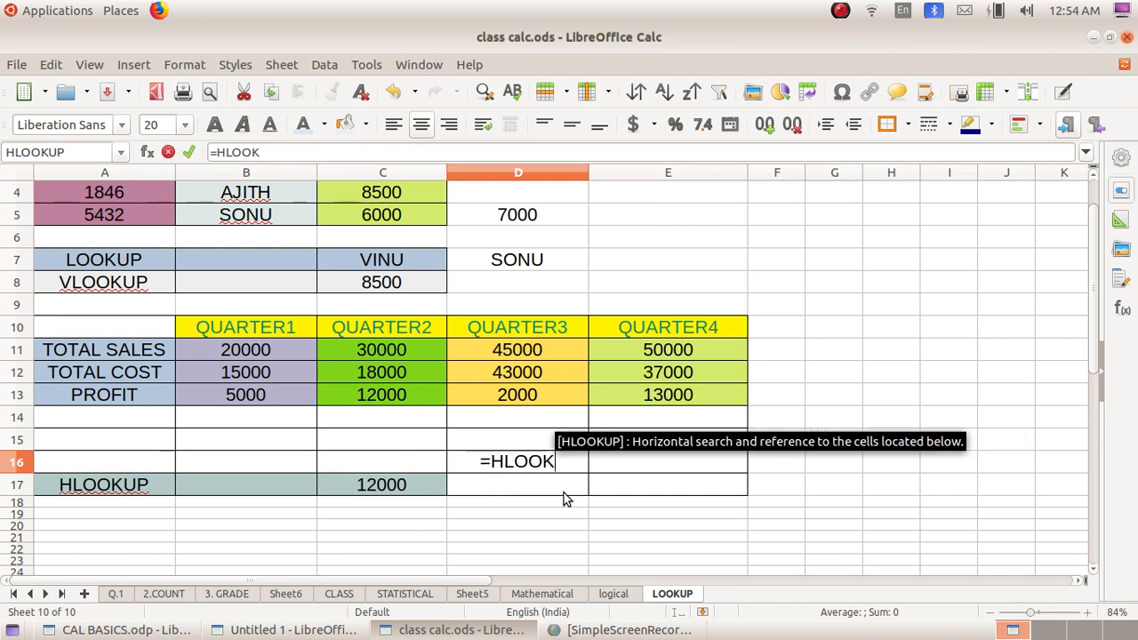
pyautogui.press('Return')
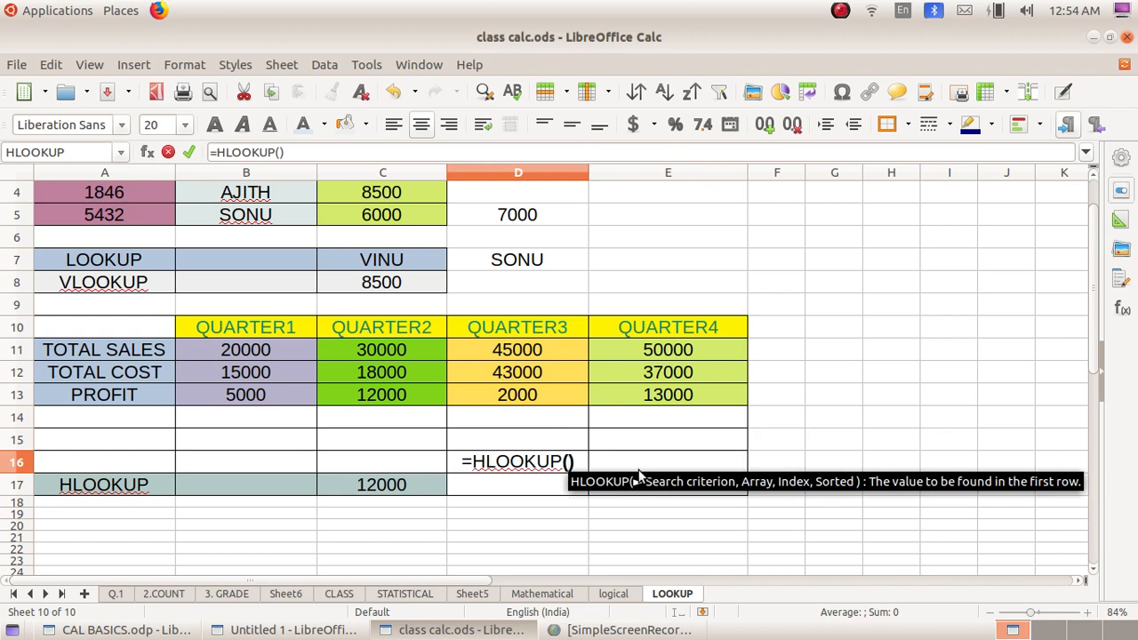
pyautogui.click(642, 329)
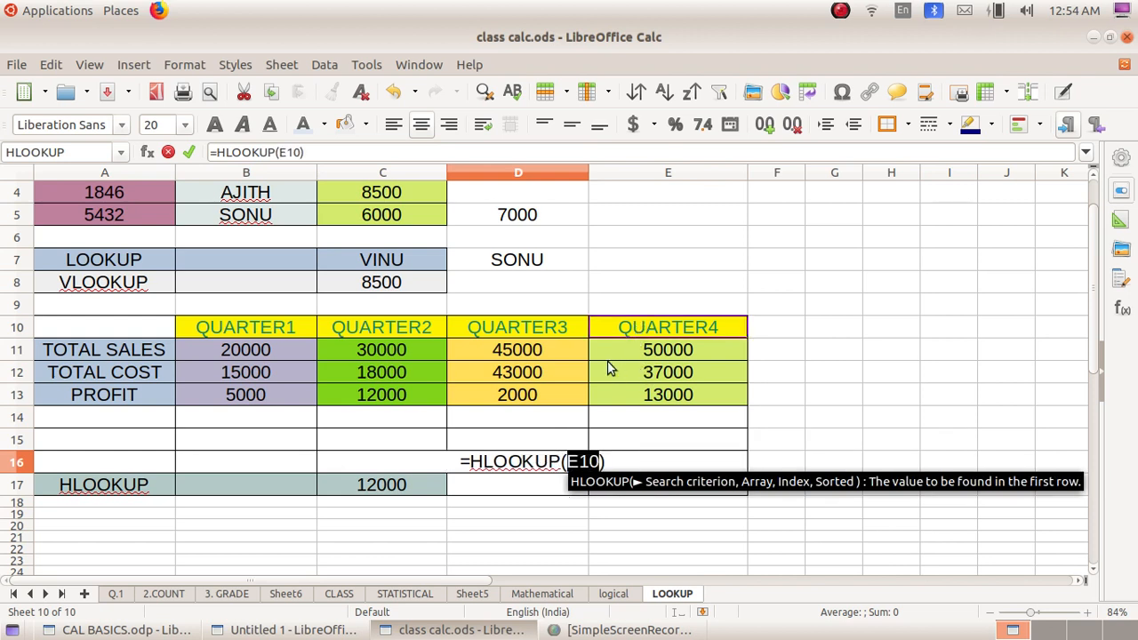
pyautogui.write(',')
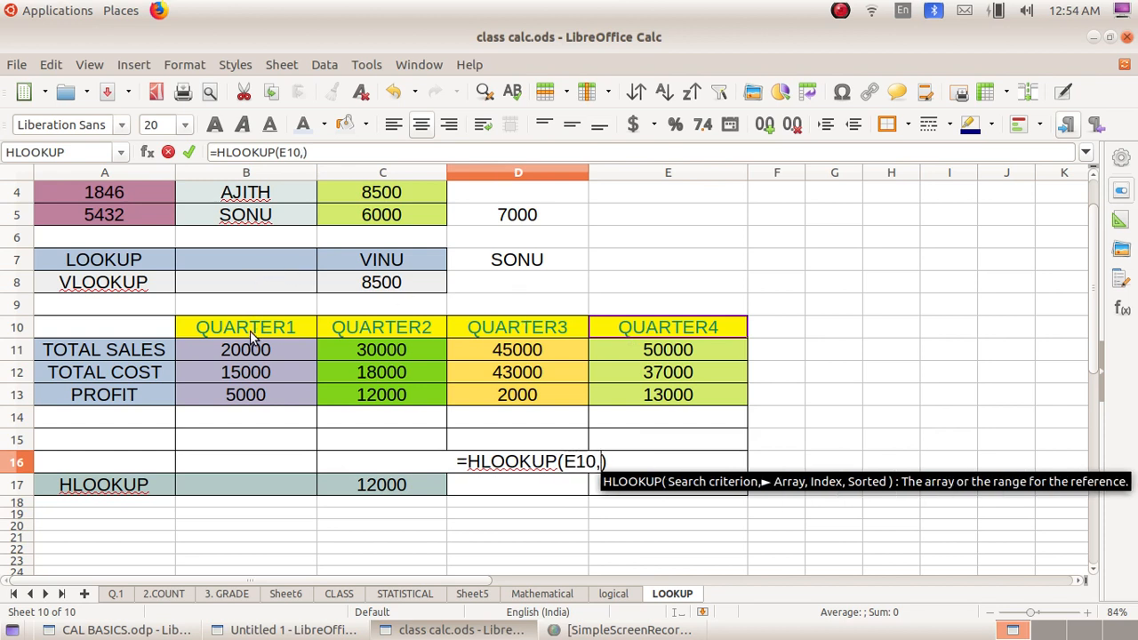
pyautogui.moveTo(252, 336); pyautogui.dragTo(659, 409)
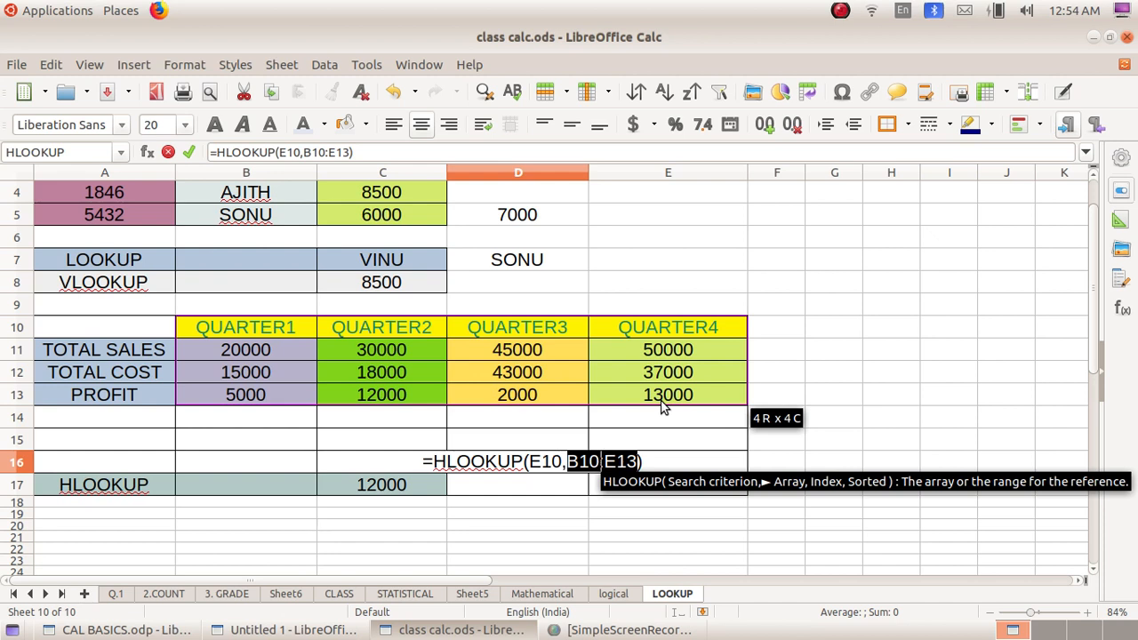
# Step: Complete the HLOOKUP formula in D16 with row index 3 and sorted value 0, and commit it
pyautogui.write(',')
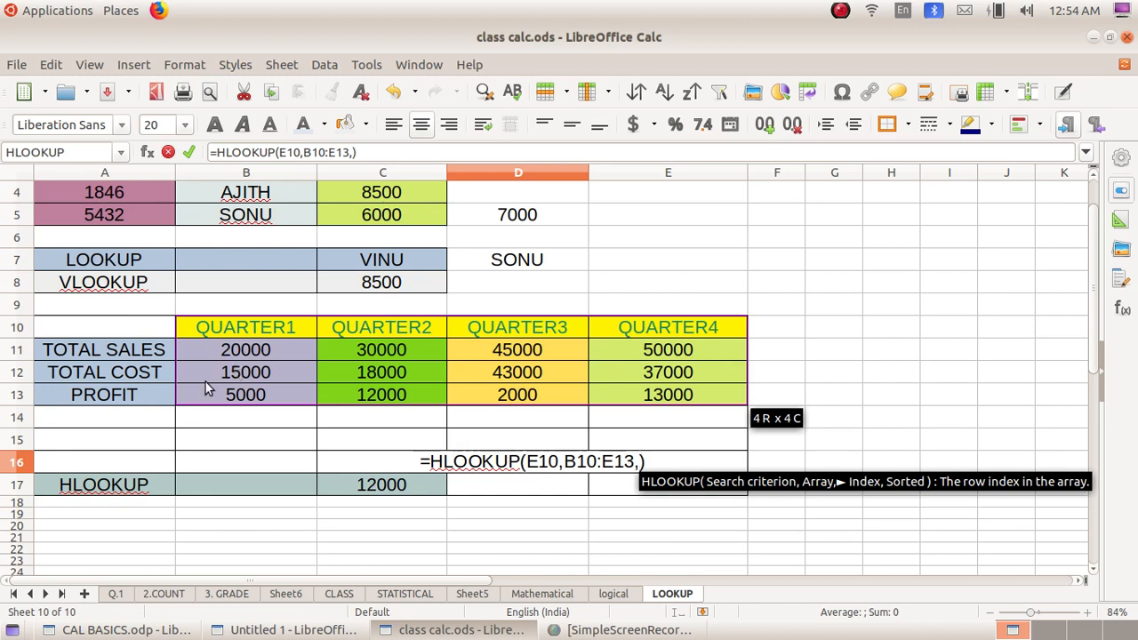
pyautogui.write('3')
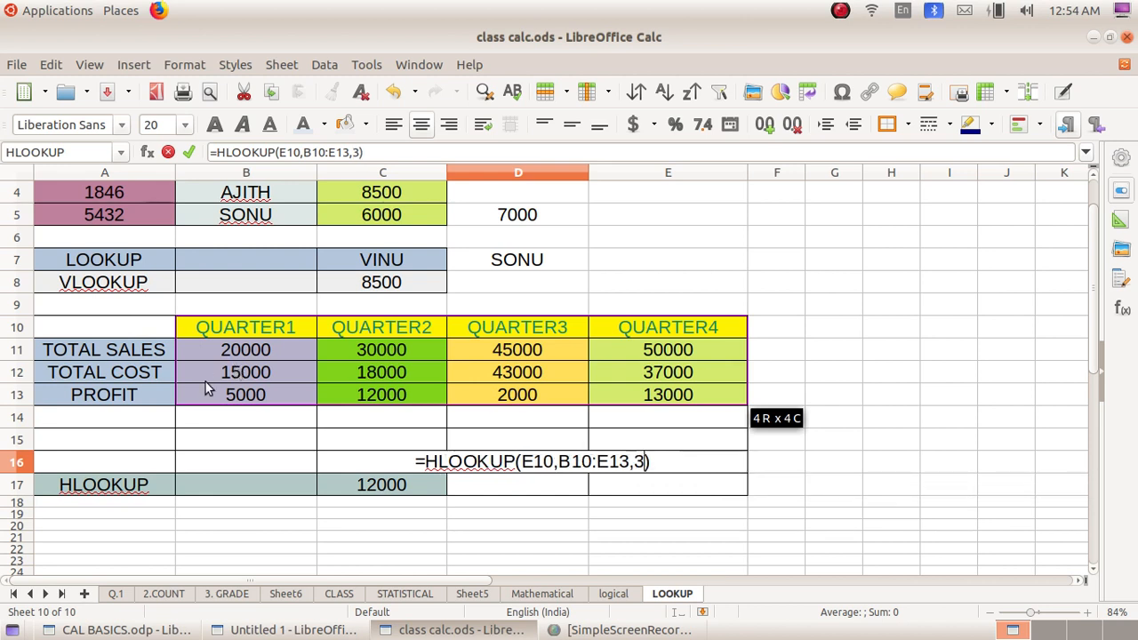
pyautogui.write(',')
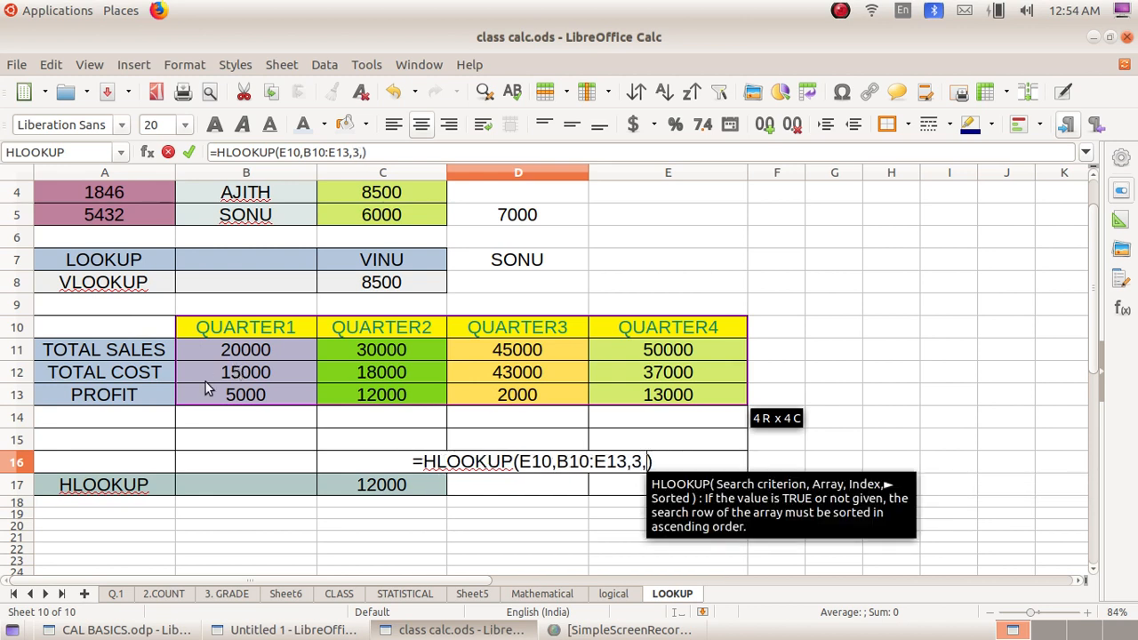
pyautogui.write('0')
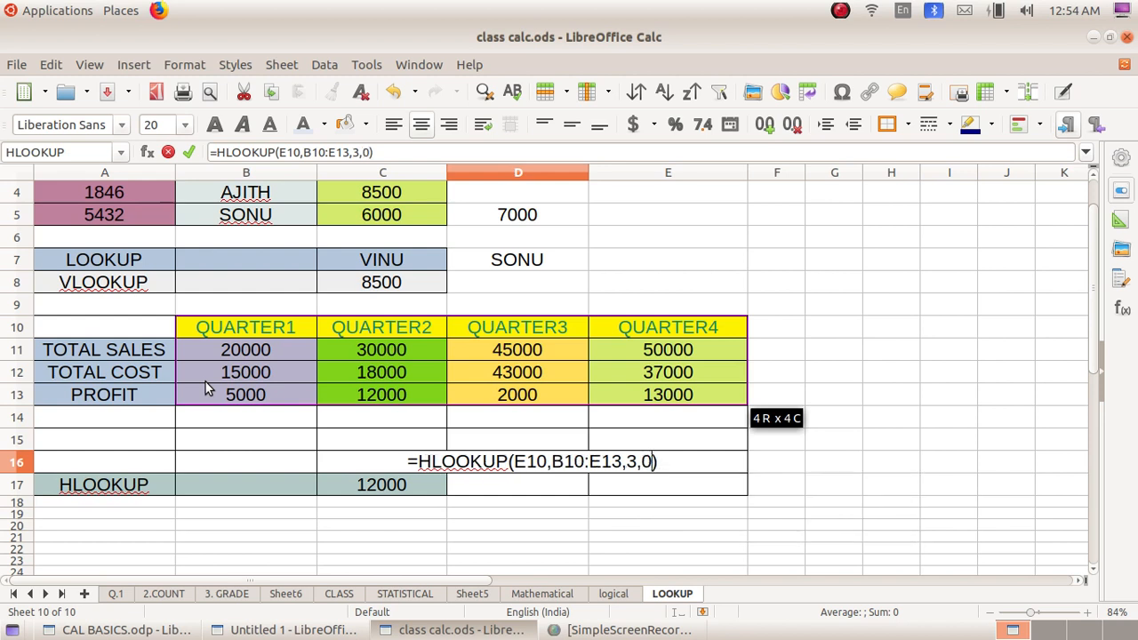
pyautogui.write(')')
pyautogui.press('Return')
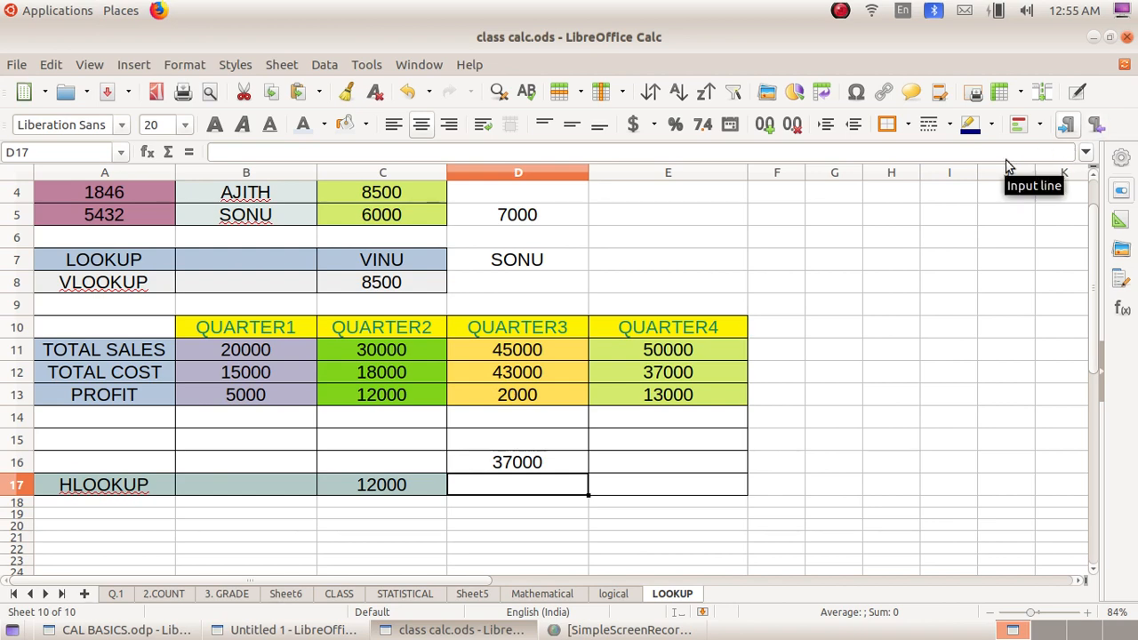
pyautogui.click(600, 631)
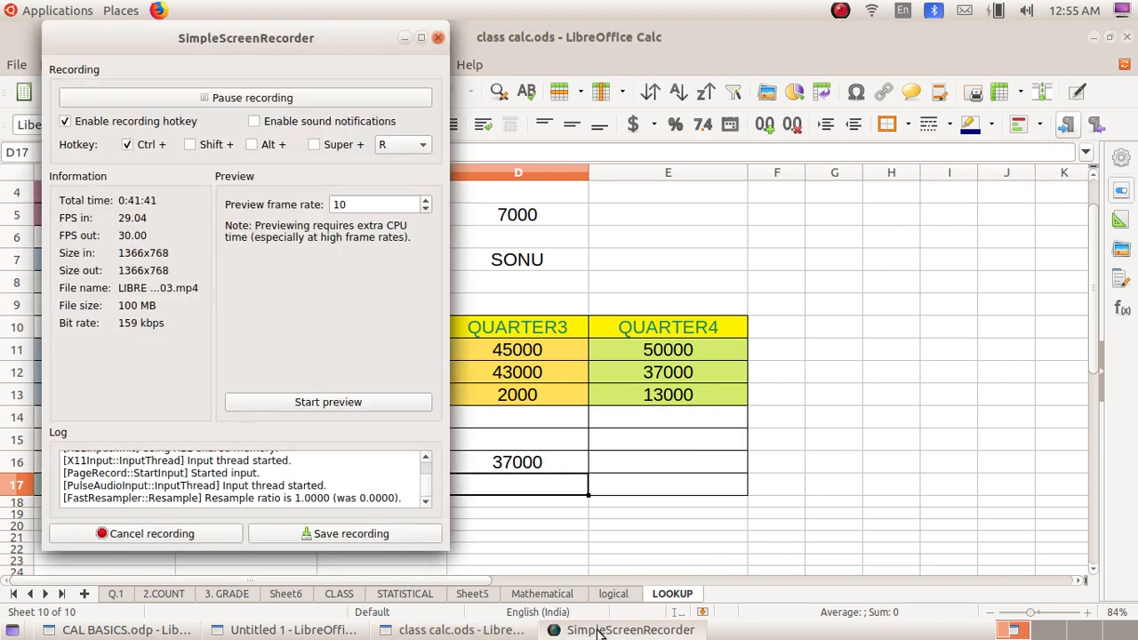